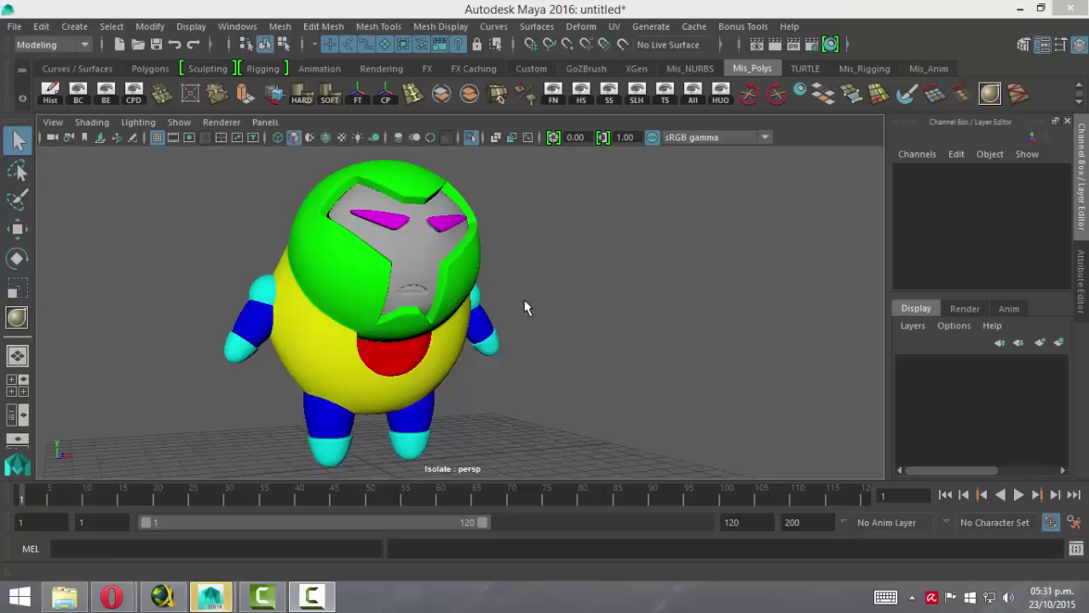
- Tumble and zoom in on the helmet visor and chest from the front, then open Hypershade
mouse_move(430, 290)
alt+mouse_down()
mouse_move(561, 299)
mouse_move(599, 288)
mouse_move(530, 279)
mouse_move(347, 315)
mouse_move(449, 311)
mouse_move(430, 328)
mouse_move(644, 348)
mouse_move(409, 382)
mouse_move(510, 370)
mouse_move(368, 353)
mouse_move(429, 312)
alt+mouse_up()
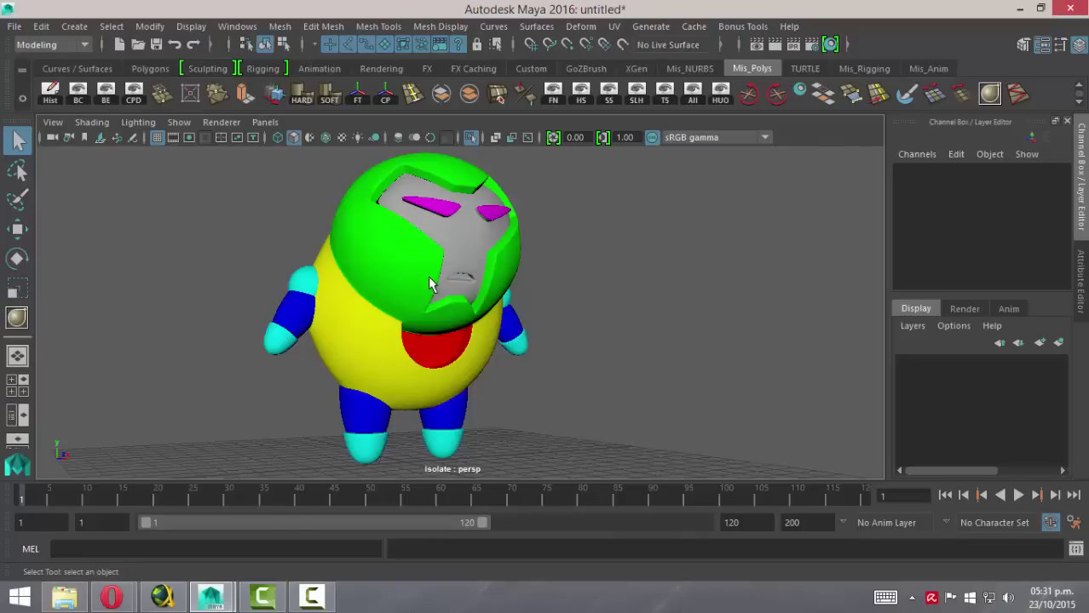
mouse_move(532, 233)
alt+mouse_down()
mouse_move(513, 259)
mouse_move(332, 273)
alt+mouse_up()
alt+right_drag(331, 273, 483, 296)
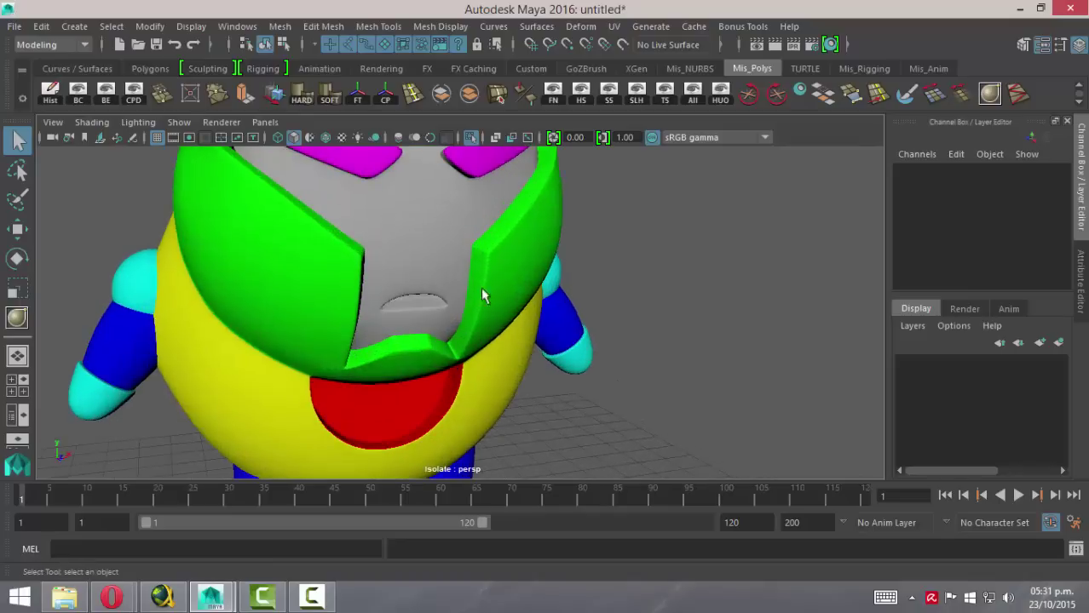
mouse_move(482, 296)
alt+mouse_down()
mouse_move(494, 314)
mouse_move(425, 314)
alt+mouse_up()
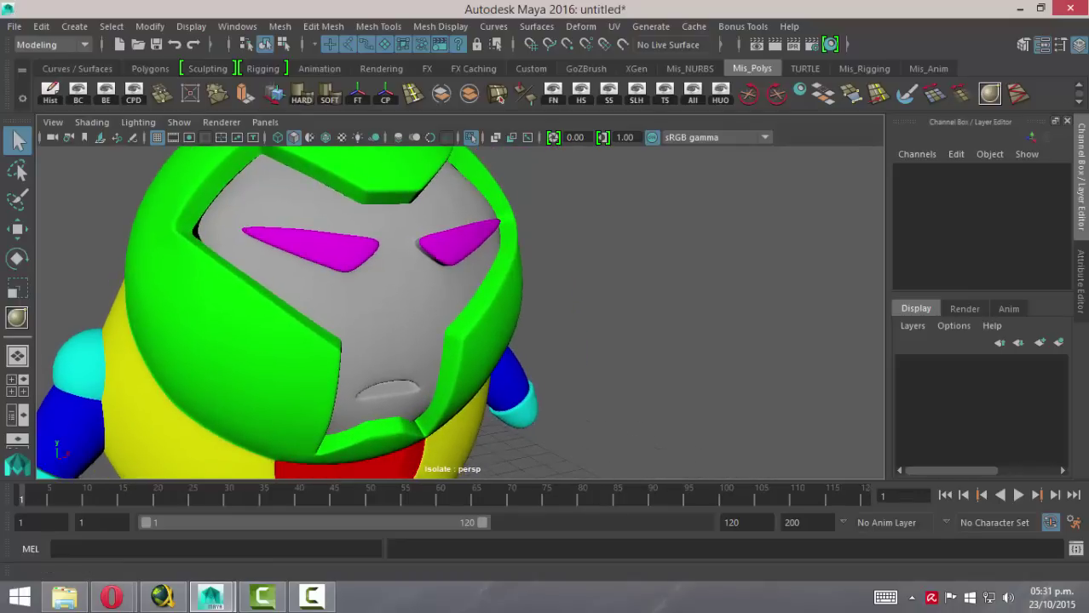
click(989, 93)
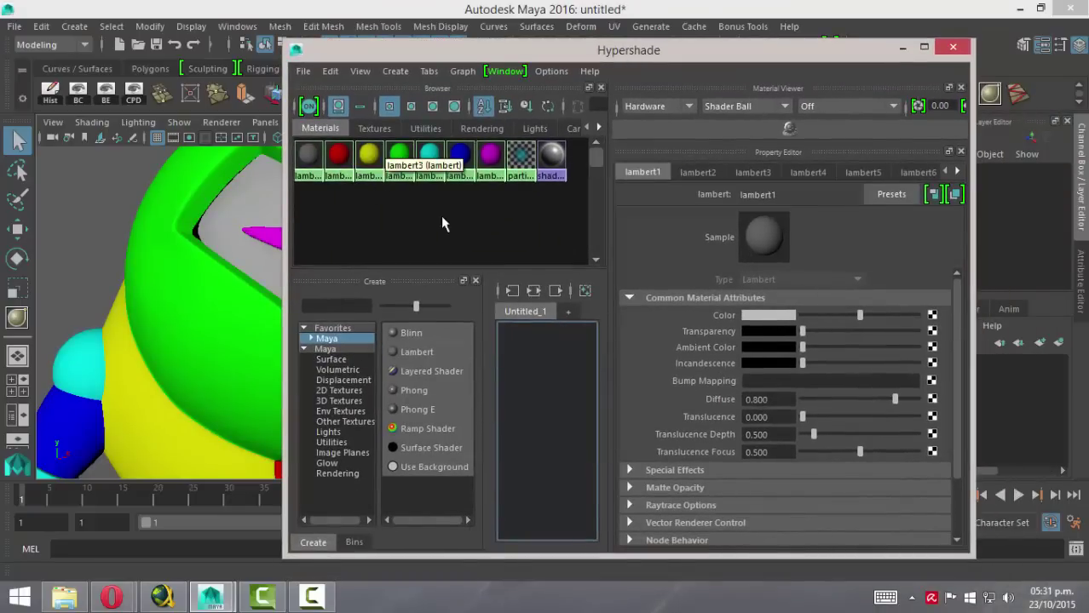
- Create lambert8 with a dark brown colour, then minimize Hypershade
click(417, 352)
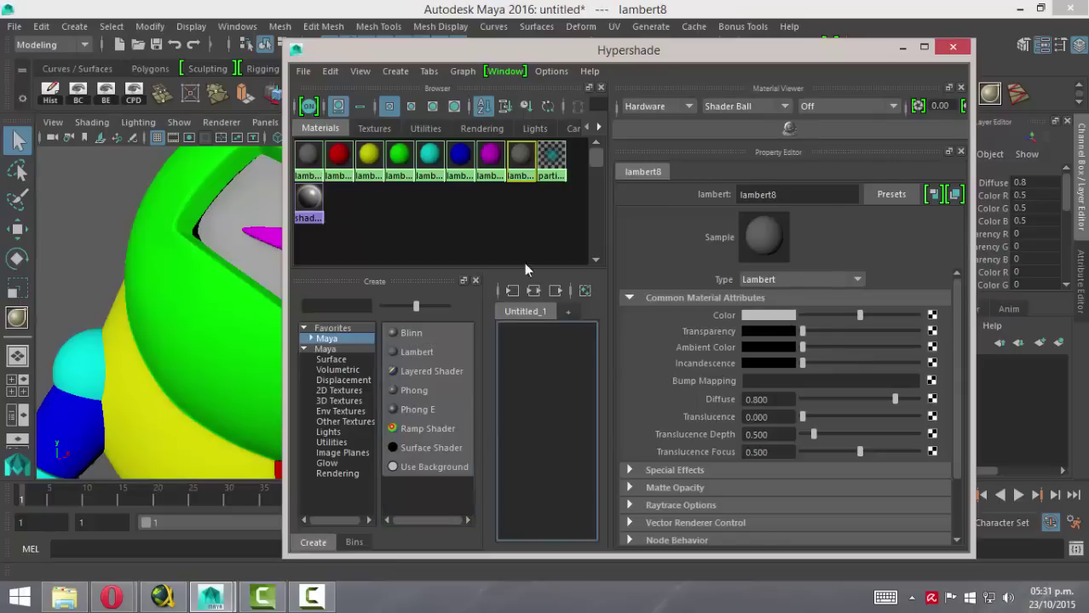
click(783, 318)
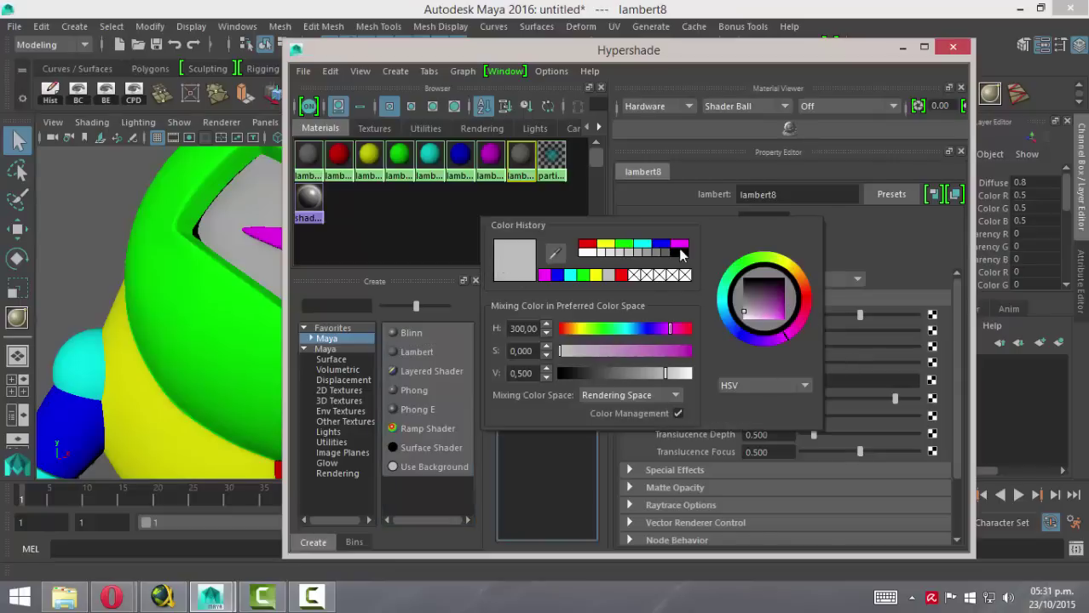
mouse_move(745, 312)
mouse_down()
mouse_move(779, 312)
mouse_move(806, 290)
mouse_up()
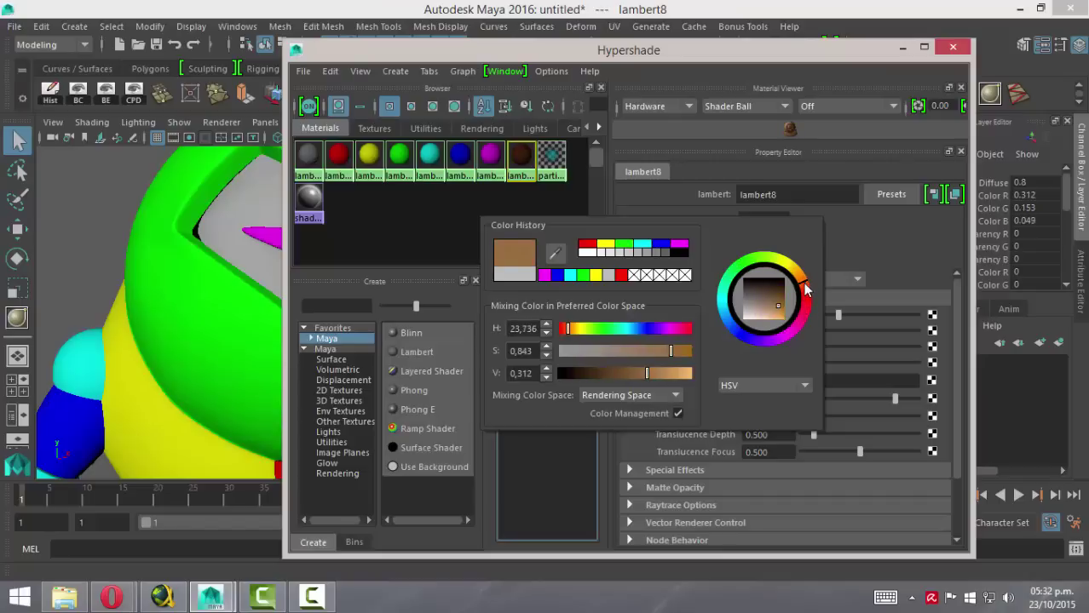
drag(652, 363, 689, 373)
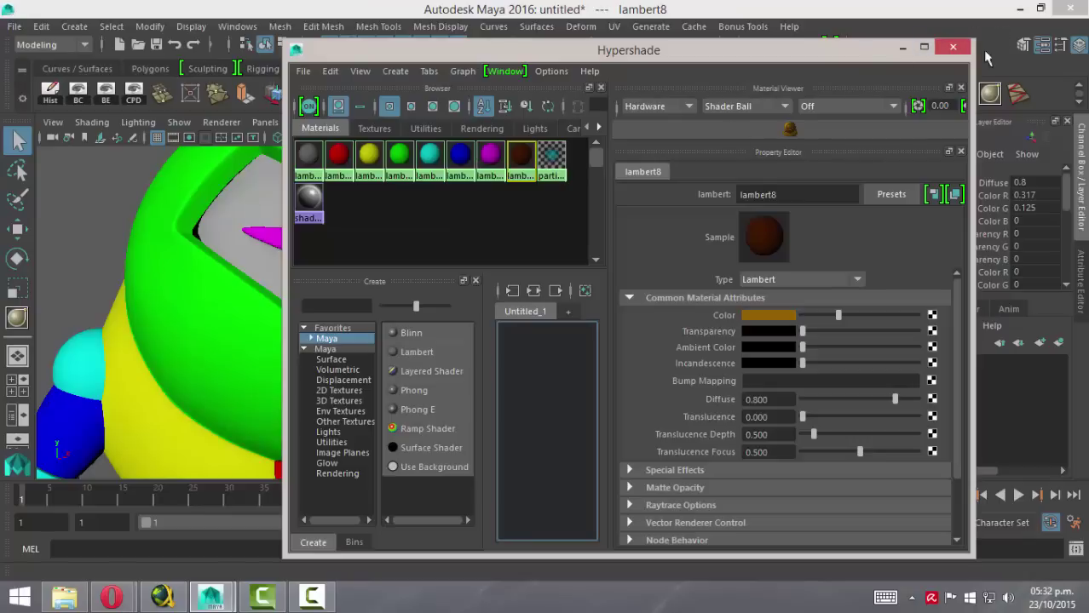
click(928, 50)
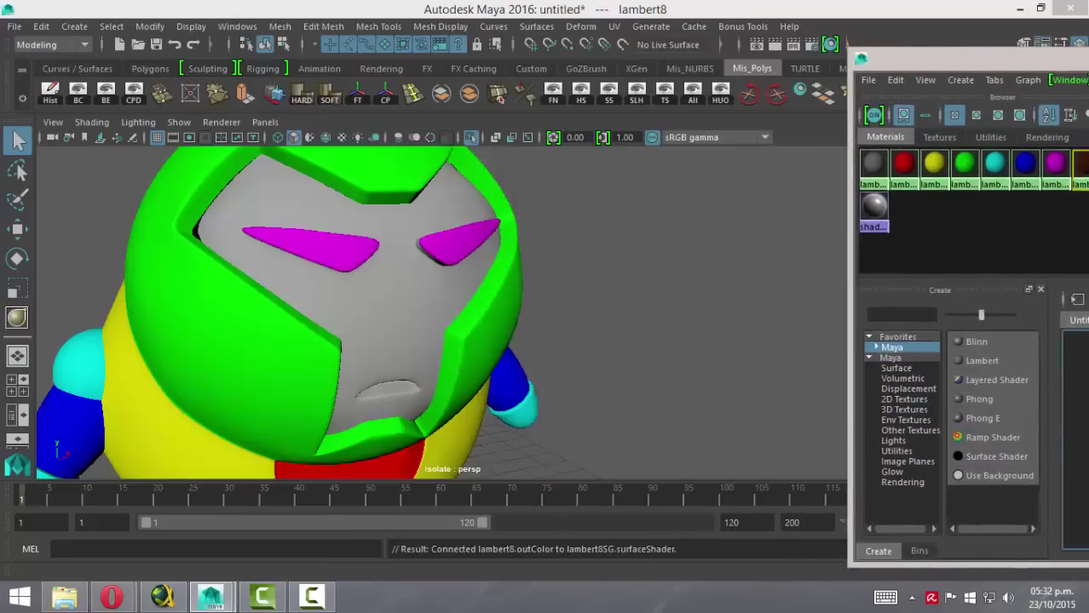
- Select the Ironman_chibi mesh and switch it to face selection mode
mouse_move(402, 284)
alt+mouse_down()
mouse_move(390, 302)
mouse_move(427, 288)
alt+mouse_up()
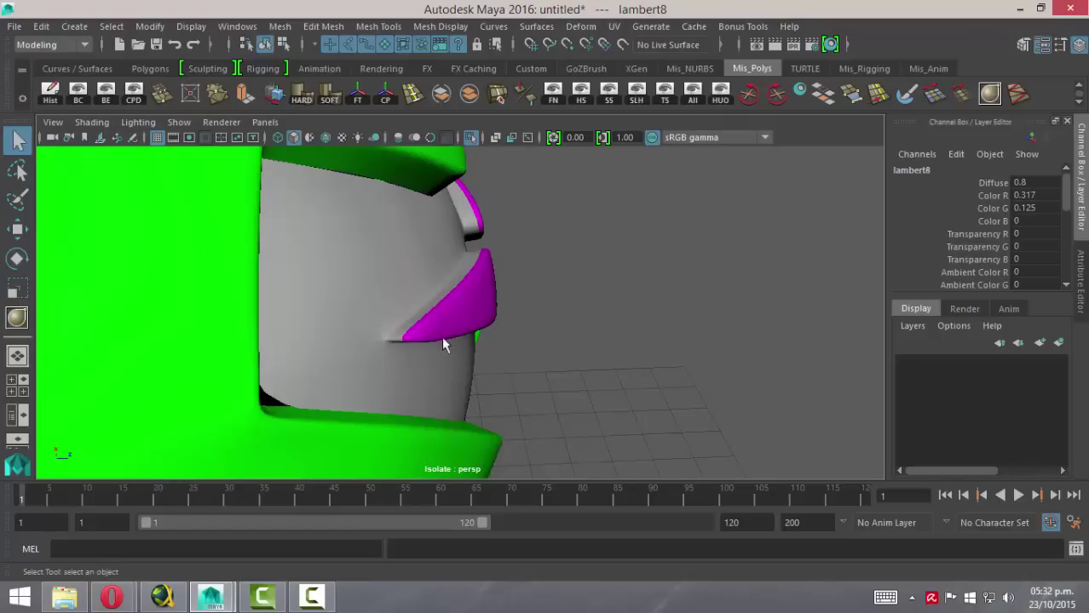
mouse_move(443, 345)
alt+mouse_down()
mouse_move(351, 328)
mouse_move(311, 291)
mouse_move(341, 218)
alt+mouse_up()
click(341, 212)
right_drag(340, 211, 402, 175)
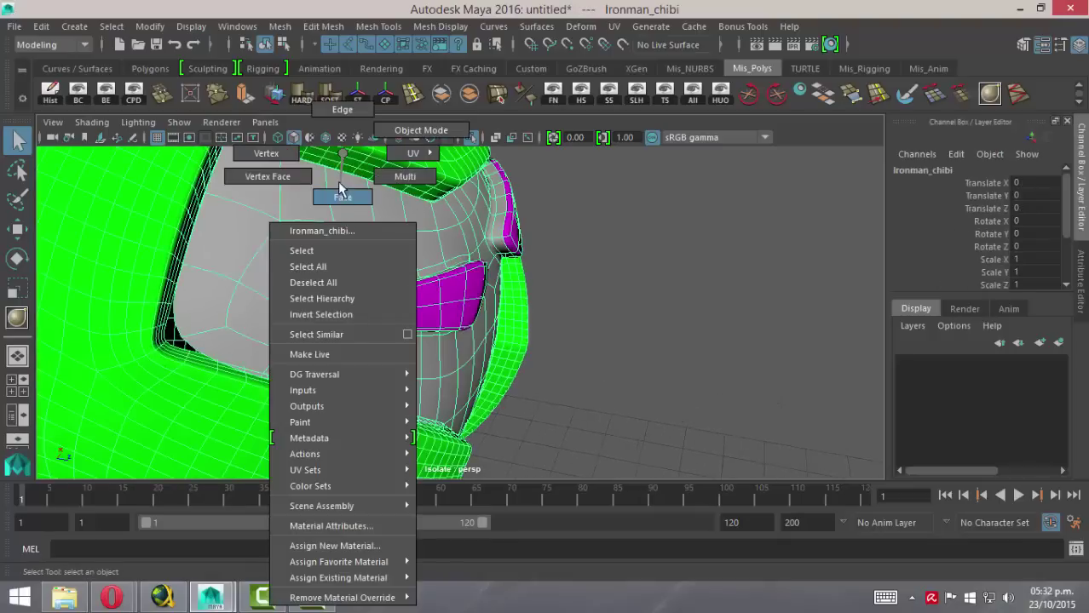
click(339, 191)
- Clear the face selection and select the objects using lambert7 via Hypershade
mouse_move(474, 257)
alt+mouse_down()
mouse_move(466, 267)
mouse_move(402, 251)
mouse_move(358, 255)
mouse_move(511, 299)
alt+mouse_up()
click(644, 303)
alt+drag(644, 302, 462, 275)
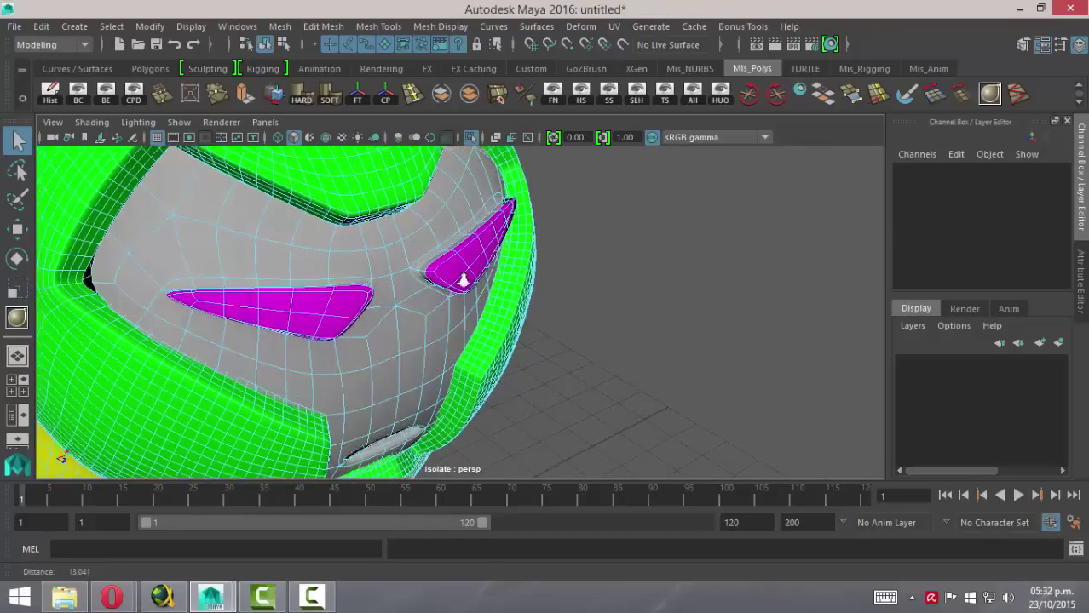
scroll(649, 328, down, 5)
alt+drag(649, 328, 540, 304)
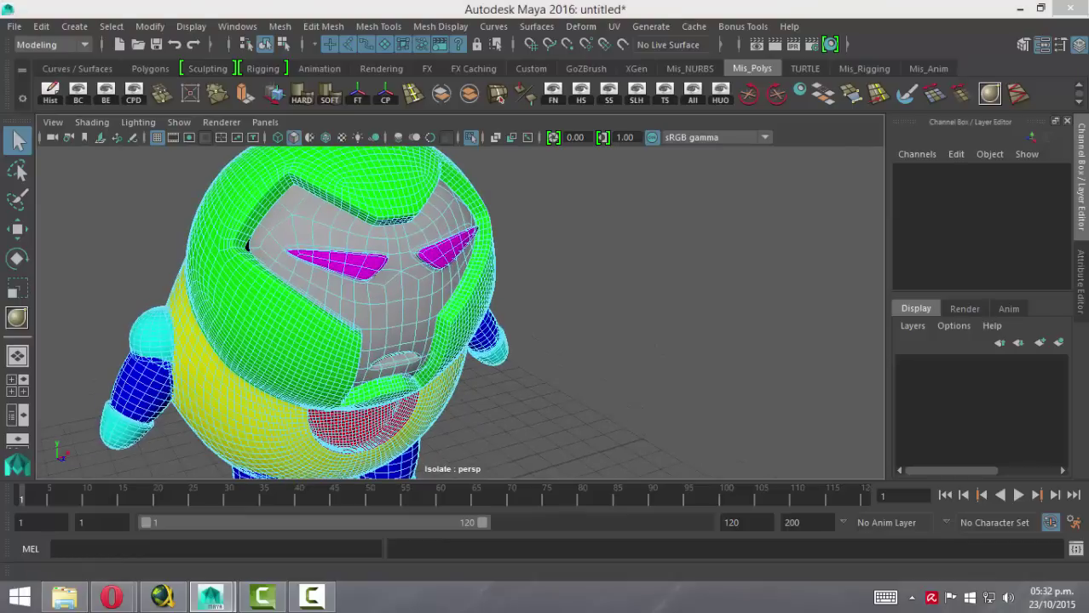
click(989, 94)
right_drag(587, 176, 690, 177)
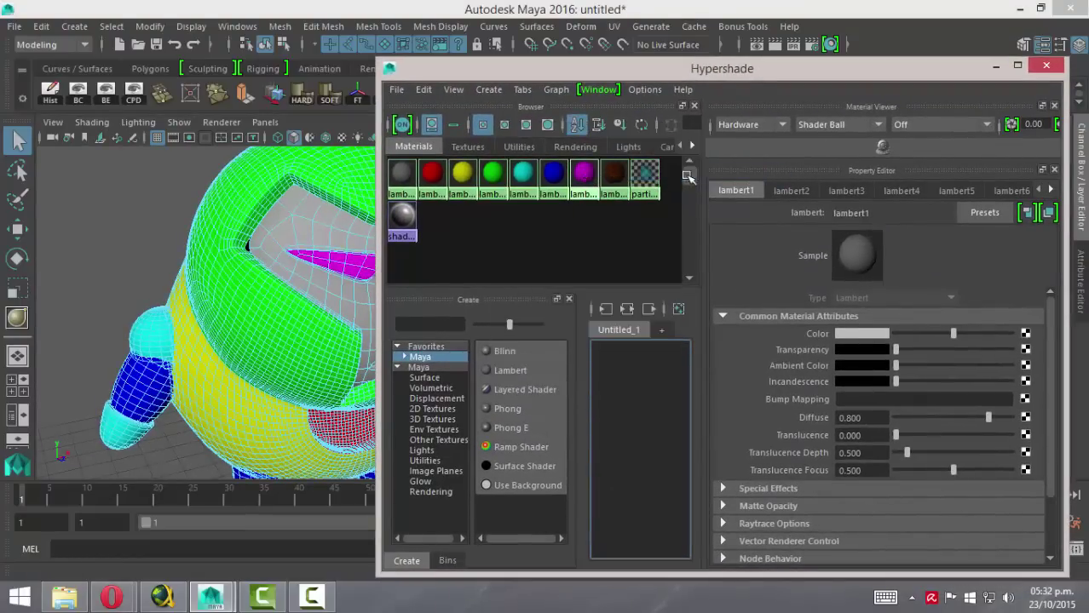
click(1002, 70)
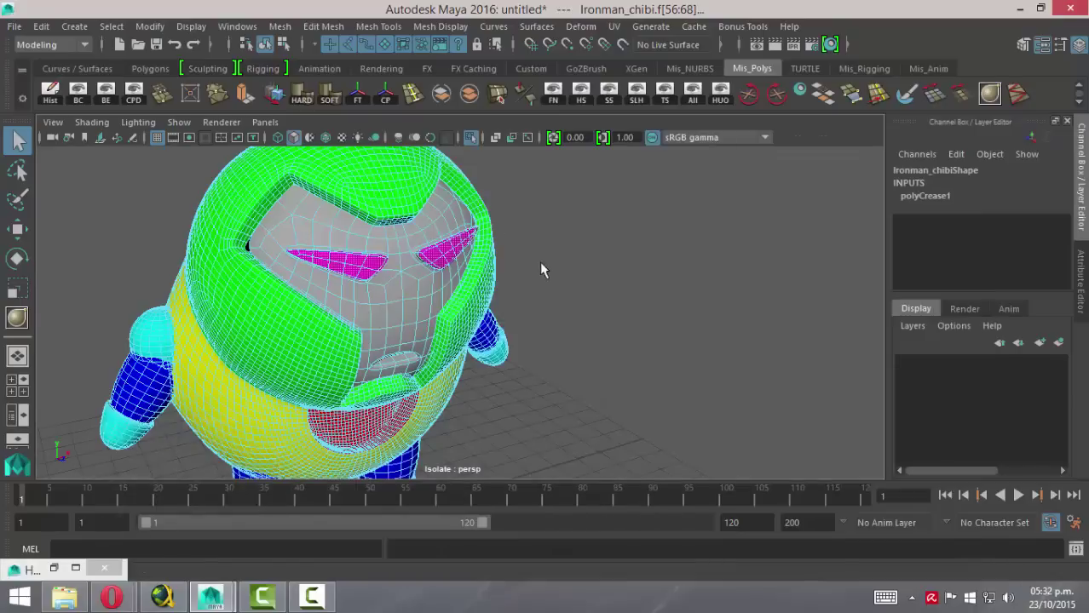
- Marquee-select the character's faces from a front view
alt+drag(540, 261, 470, 244)
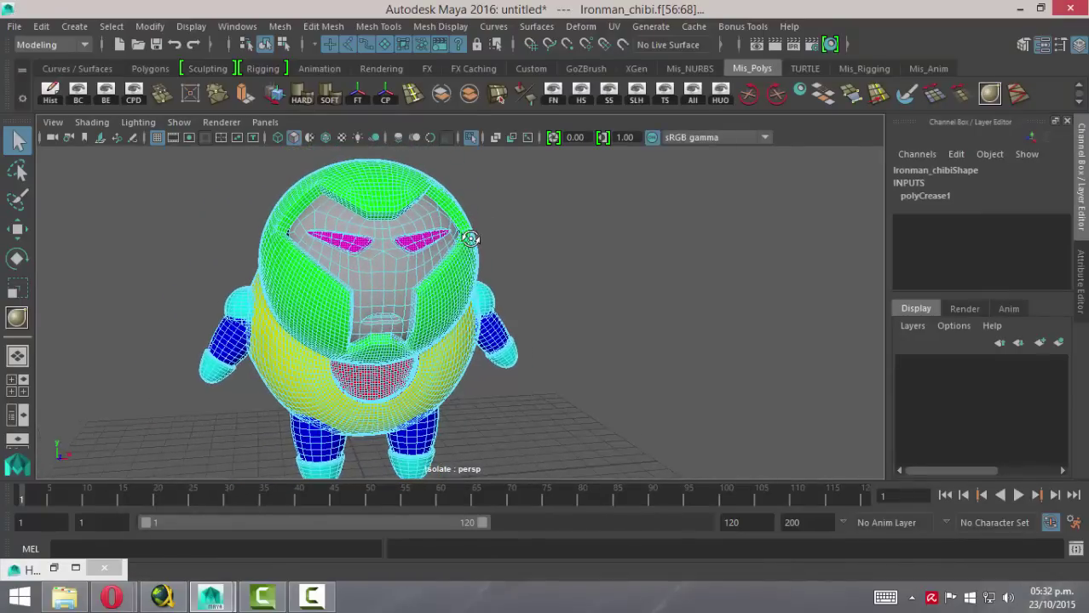
drag(195, 157, 594, 366)
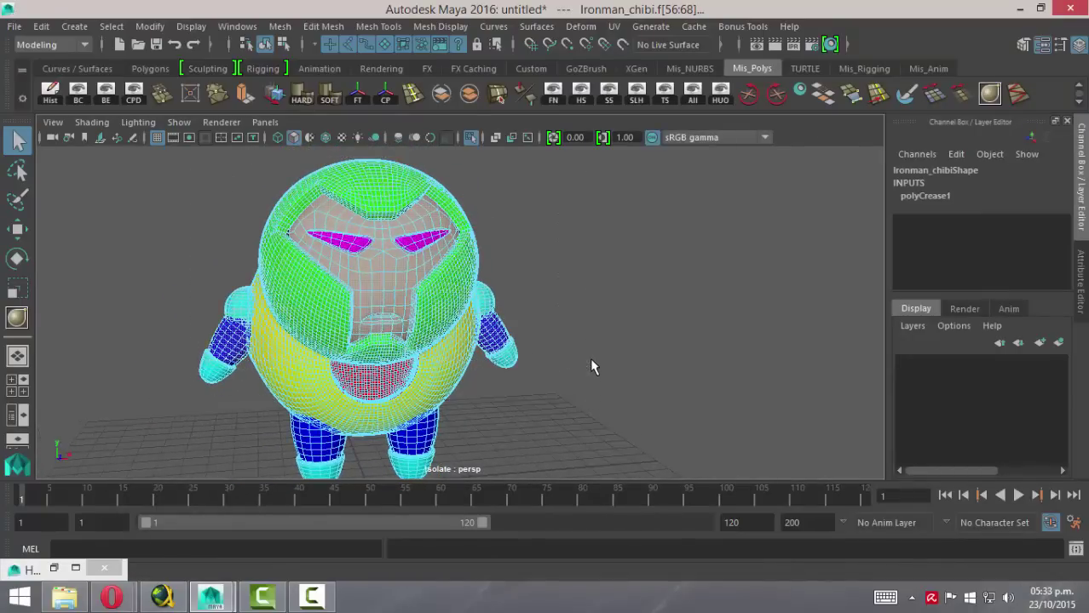
mouse_move(470, 309)
alt+mouse_down()
mouse_move(518, 319)
mouse_move(522, 272)
mouse_move(393, 248)
mouse_move(414, 285)
mouse_move(458, 269)
alt+mouse_up()
scroll(560, 304, up, 3)
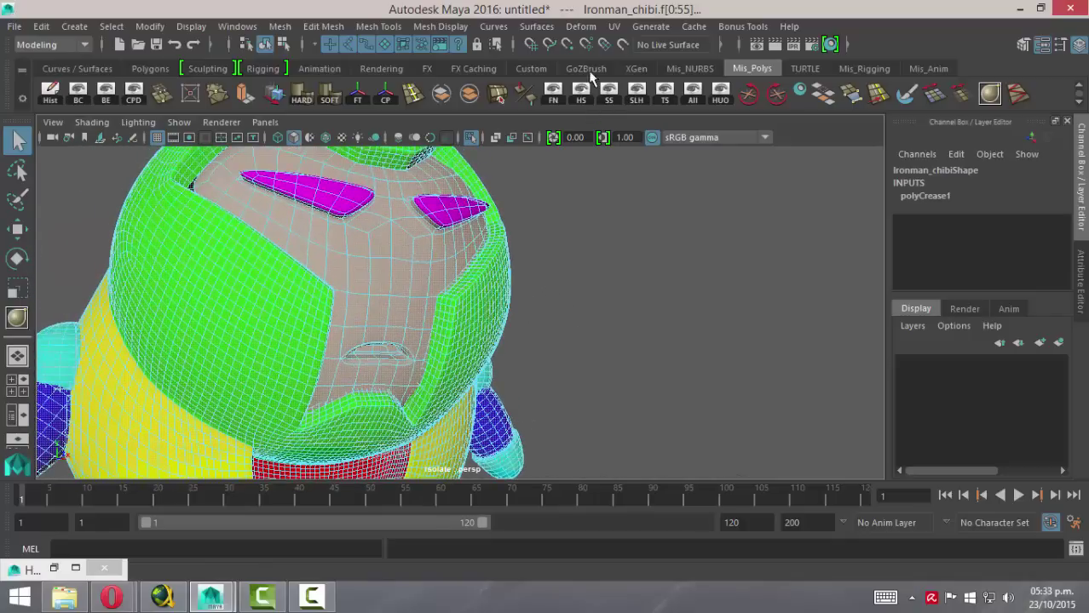
scroll(730, 373, down, 3)
alt+drag(601, 364, 372, 319)
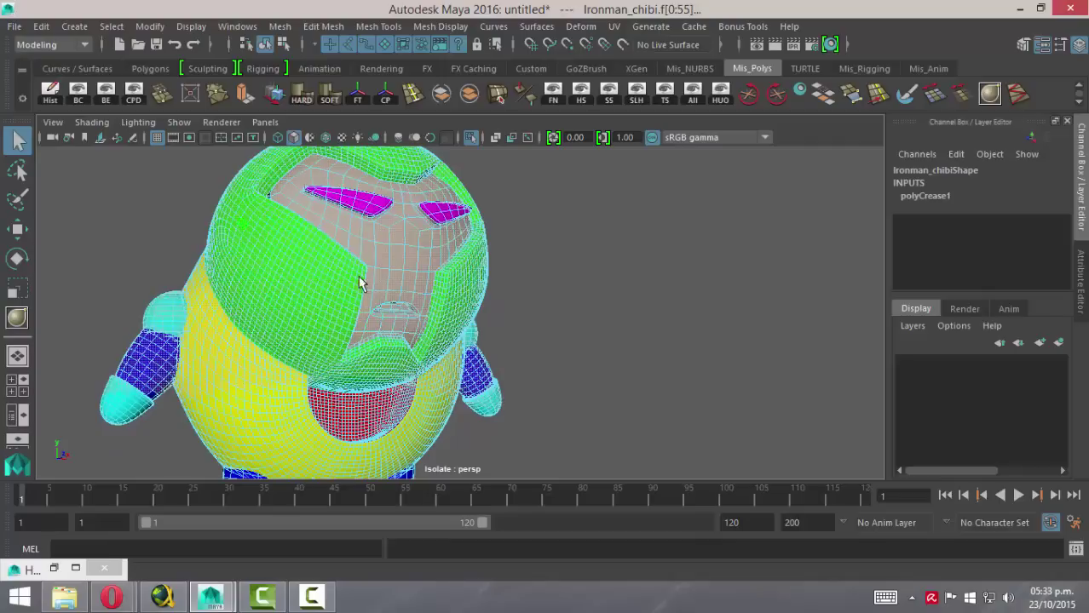
click(613, 27)
- Open the UV Editor and maximize it to fill the screen
click(676, 51)
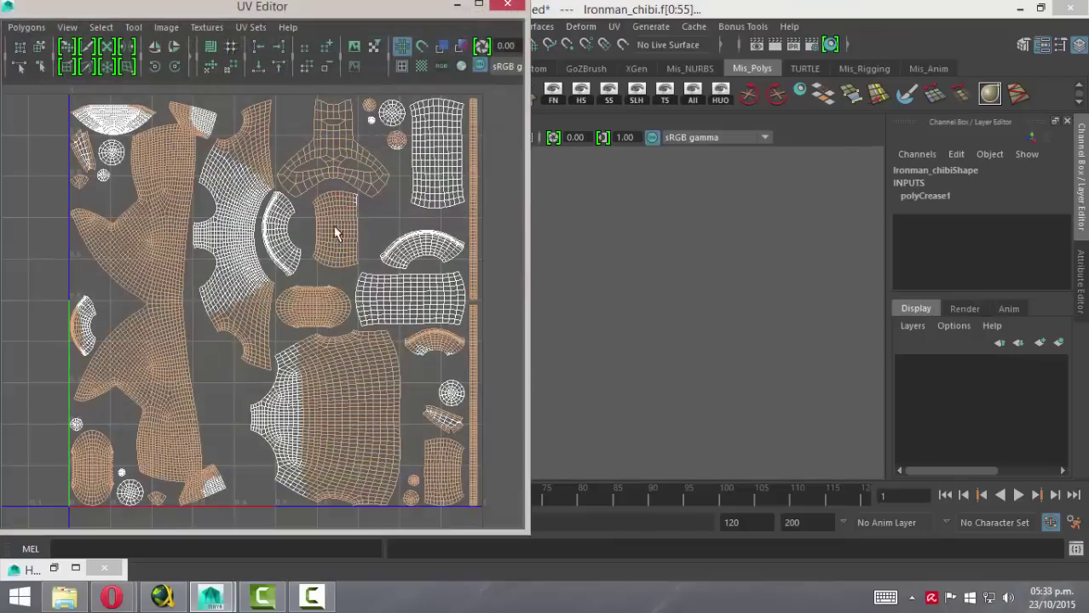
scroll(324, 185, up, 3)
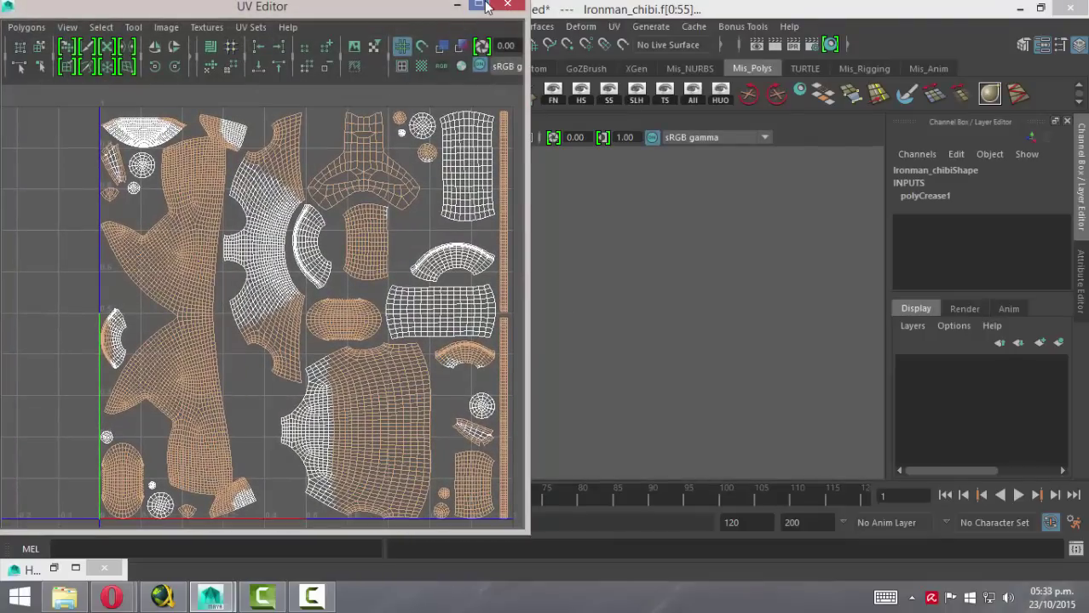
click(479, 4)
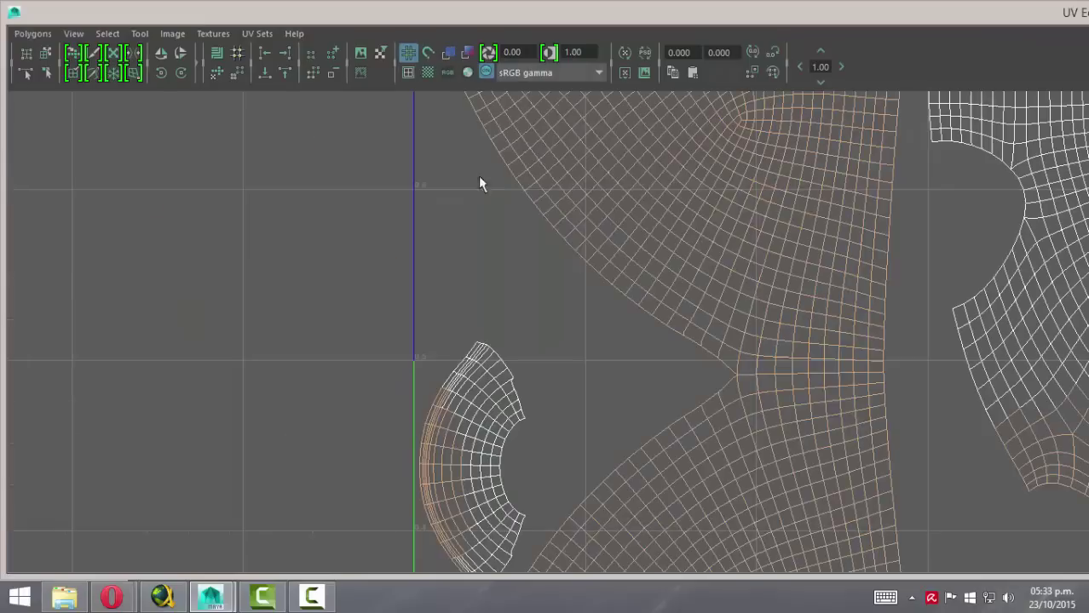
double_click(720, 15)
click(479, 5)
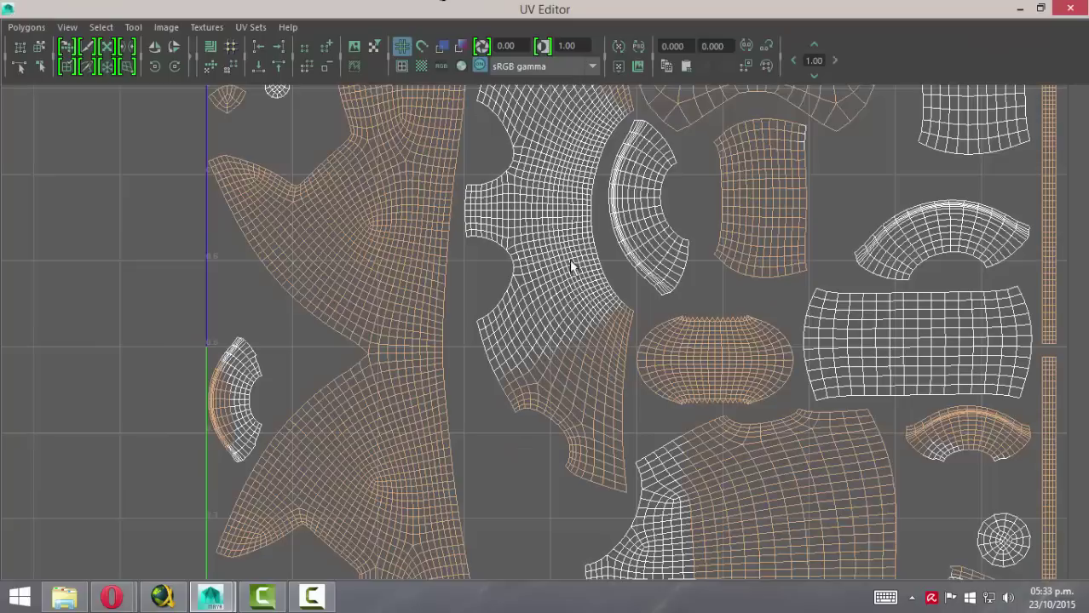
- Zoom out to the 0–1 tile and convert the face selection to UVs
scroll(657, 301, down, 2)
scroll(586, 267, down, 2)
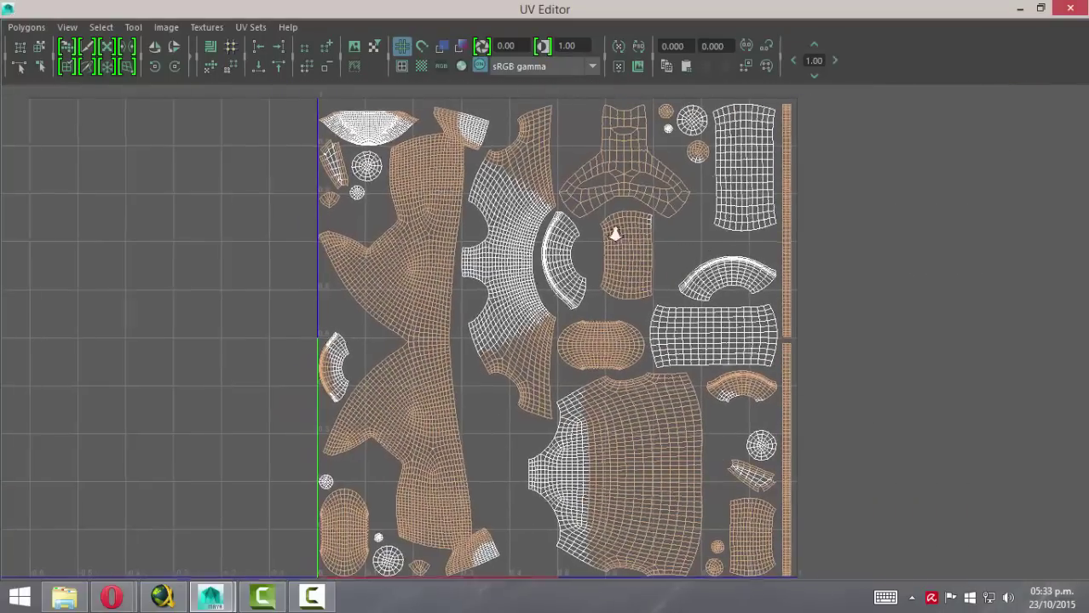
scroll(617, 231, down, 1)
alt+middle_drag(567, 255, 564, 253)
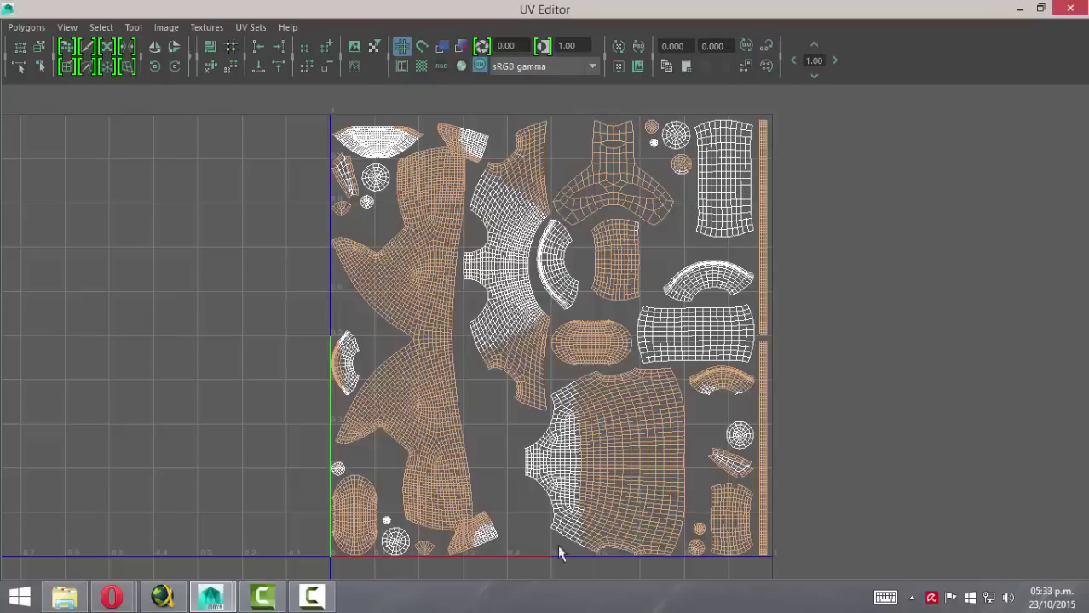
alt+middle_drag(455, 236, 392, 232)
scroll(378, 207, down, 1)
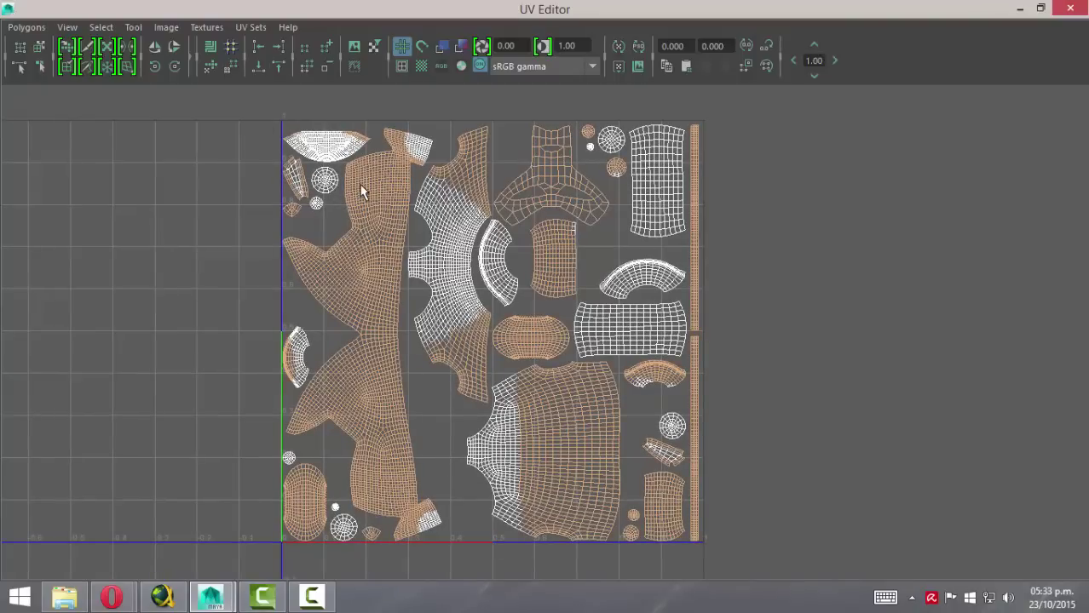
right_drag(365, 179, 368, 223)
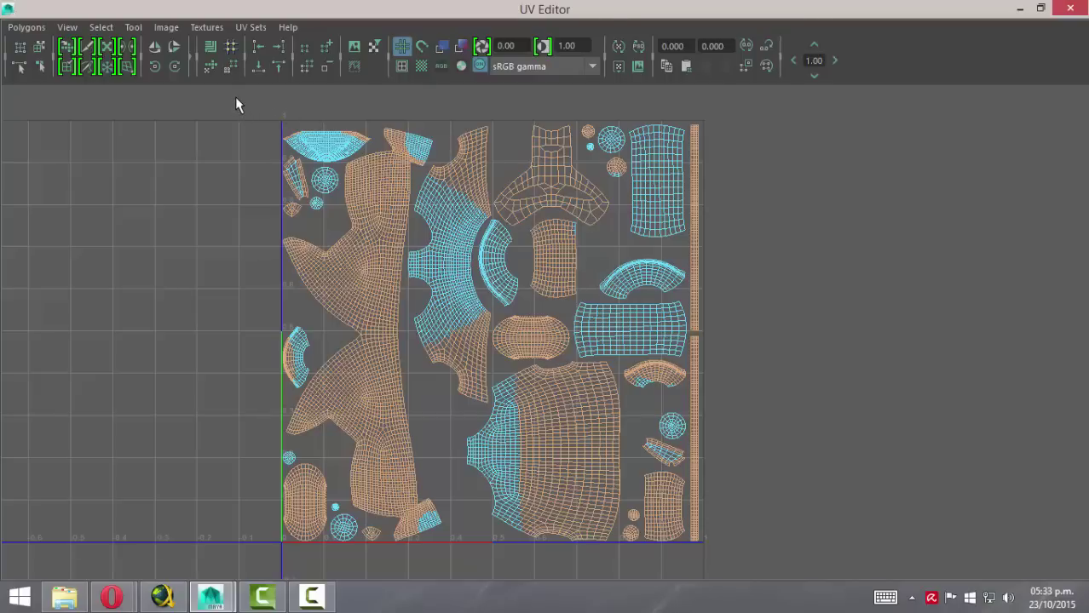
- Marquee-deselect the top-middle and middle UV shells around the Y-shaped face-plate shell
drag(237, 98, 459, 552)
scroll(529, 243, up, 4)
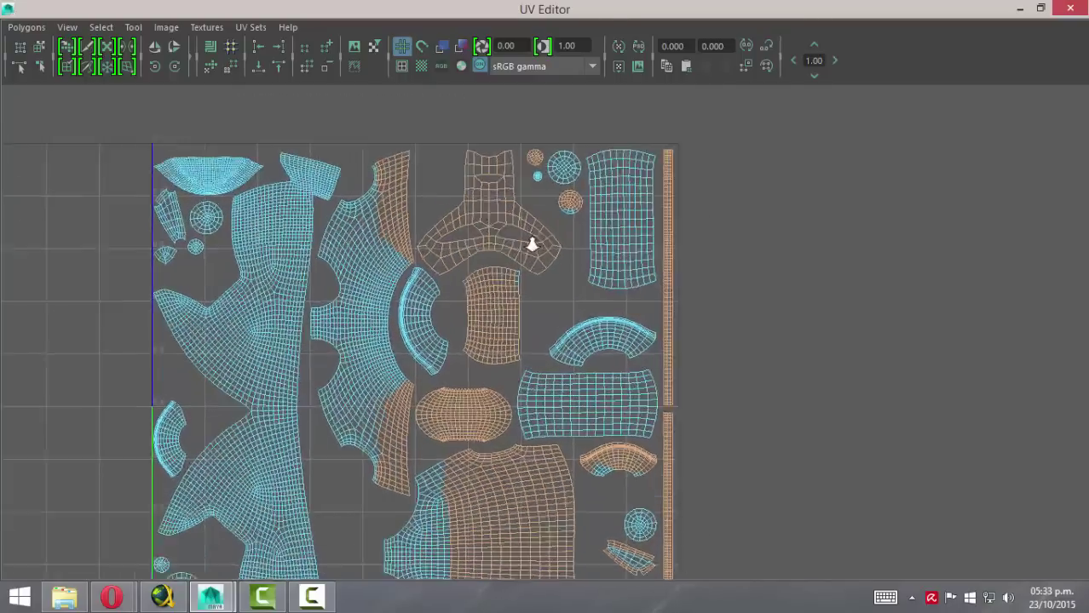
drag(366, 128, 433, 268)
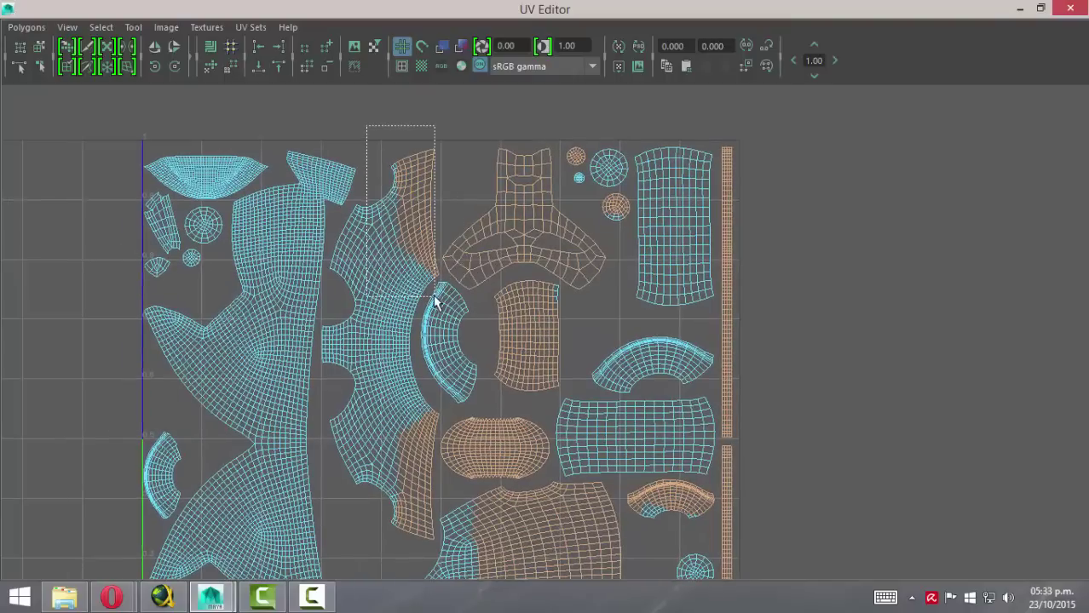
scroll(554, 337, up, 3)
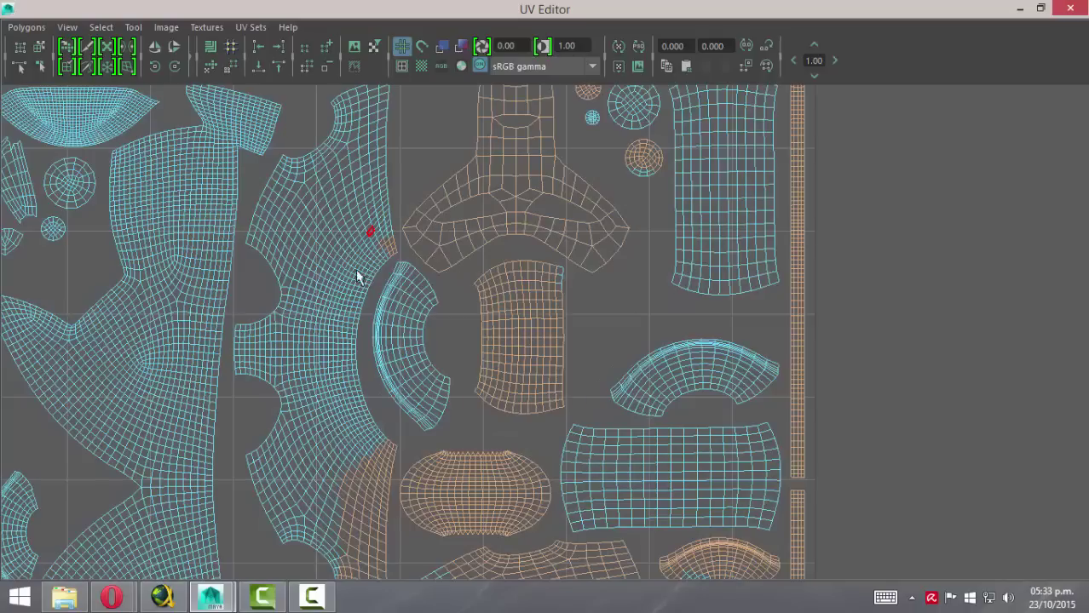
scroll(359, 274, up, 3)
scroll(311, 240, up, 2)
scroll(461, 243, up, 2)
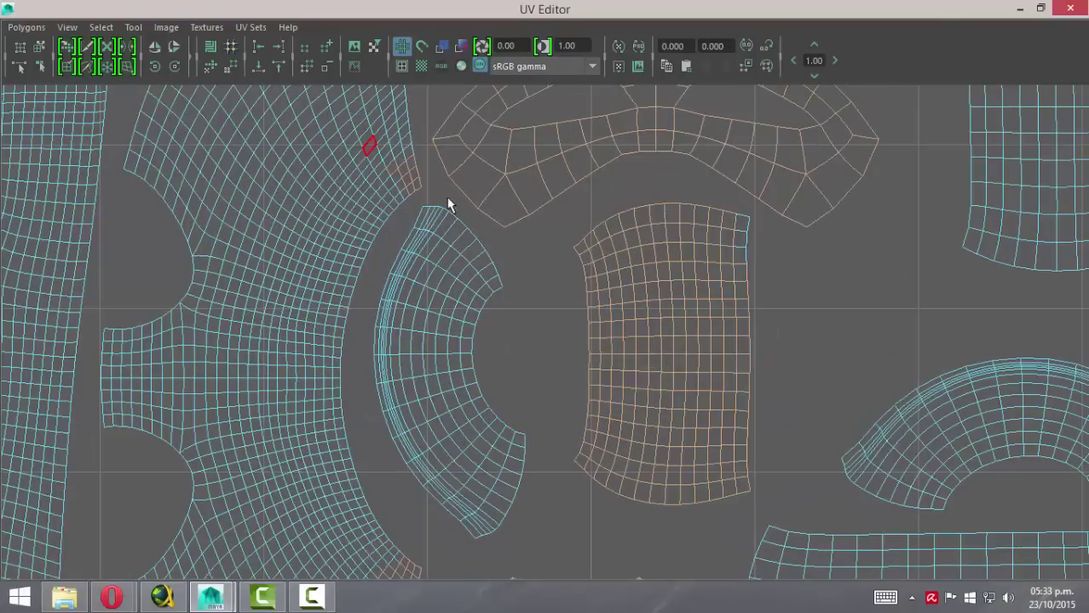
click(380, 134)
mouse_move(439, 196)
mouse_down()
mouse_move(364, 154)
mouse_move(361, 166)
mouse_up()
alt+middle_drag(437, 223, 431, 161)
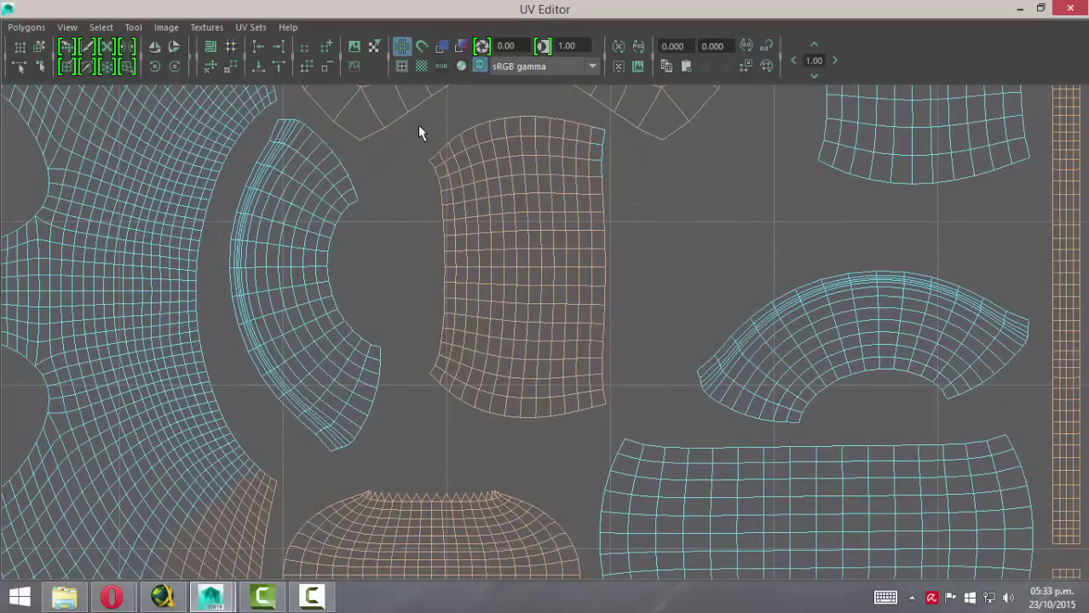
drag(418, 124, 548, 430)
drag(537, 111, 583, 445)
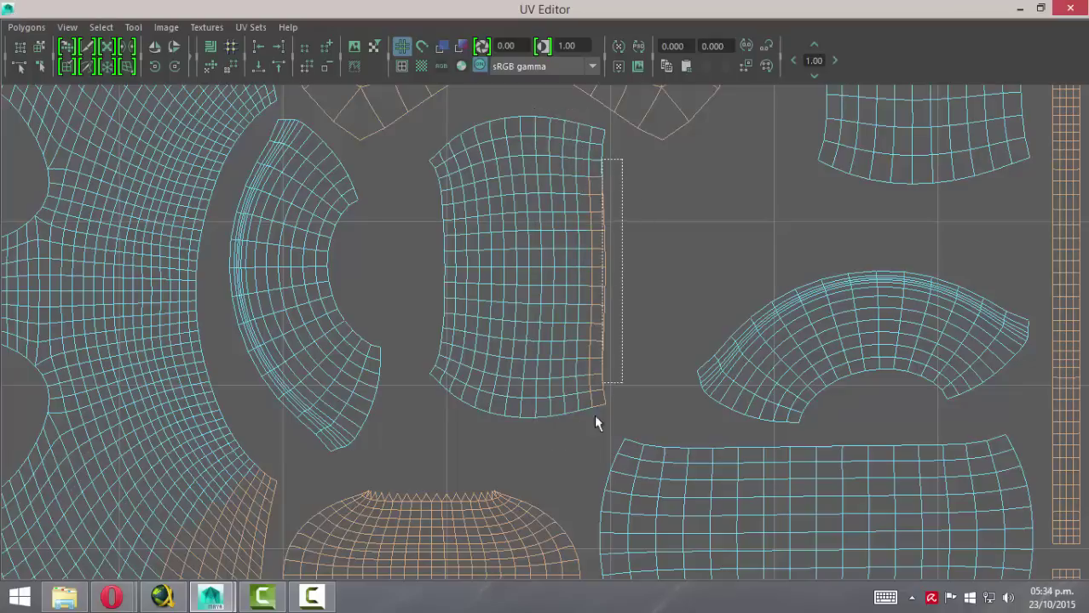
- Deselect the lower orange shells and the long strip shell
alt+middle_drag(530, 405, 567, 143)
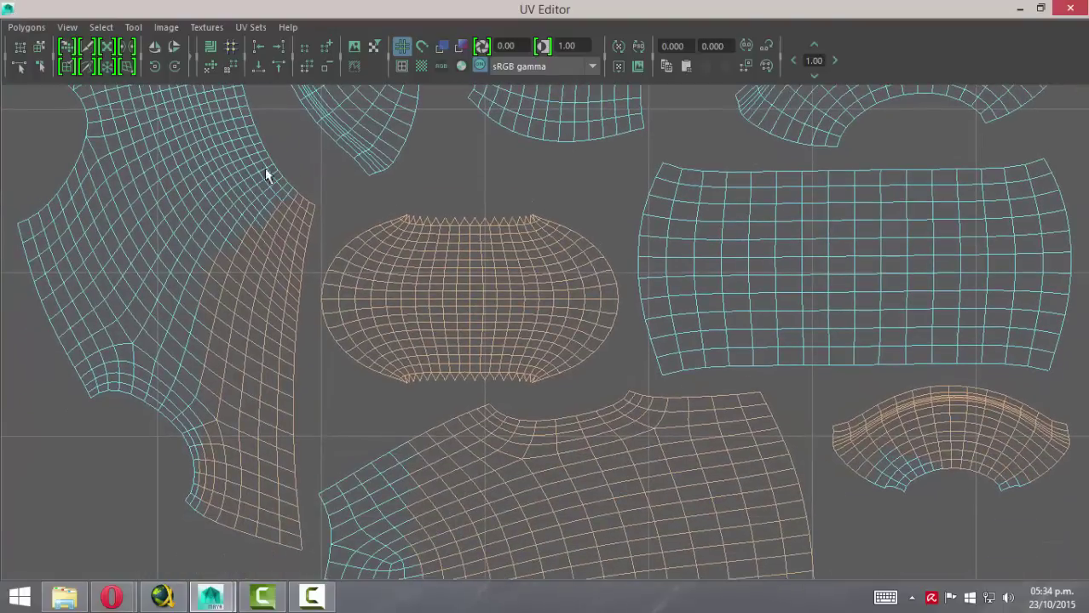
scroll(477, 210, down, 2)
scroll(406, 262, down, 2)
scroll(757, 311, down, 2)
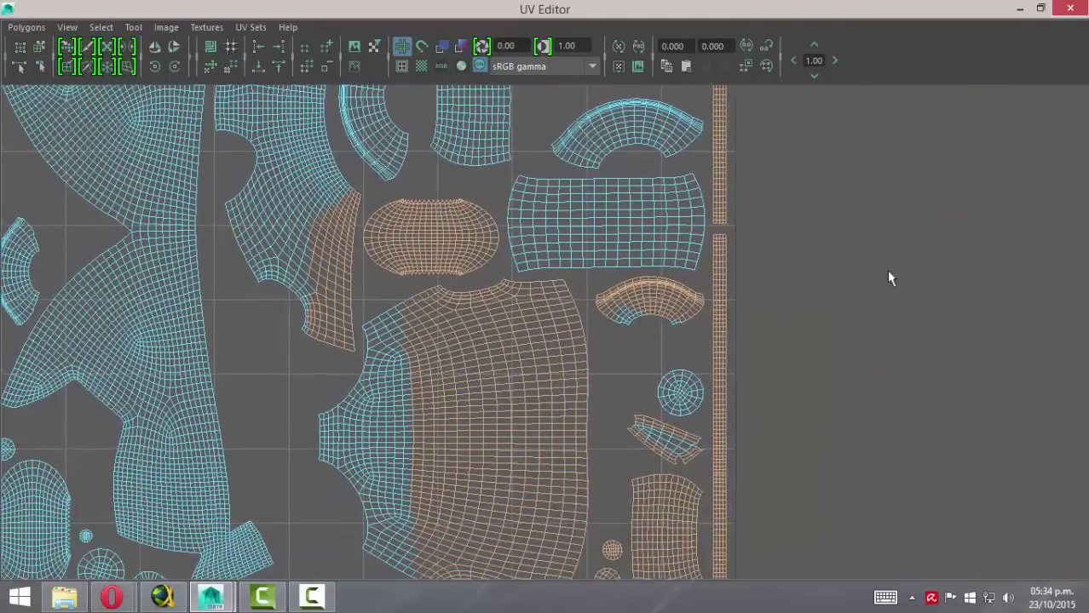
scroll(889, 277, down, 2)
scroll(868, 363, down, 1)
drag(770, 529, 213, 197)
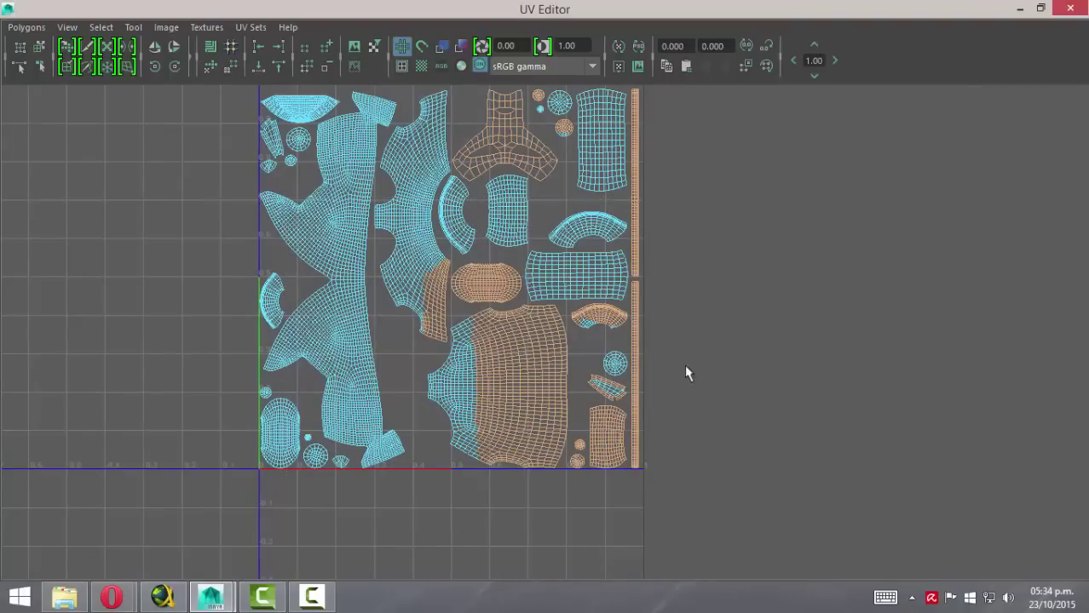
alt+middle_drag(732, 273, 645, 379)
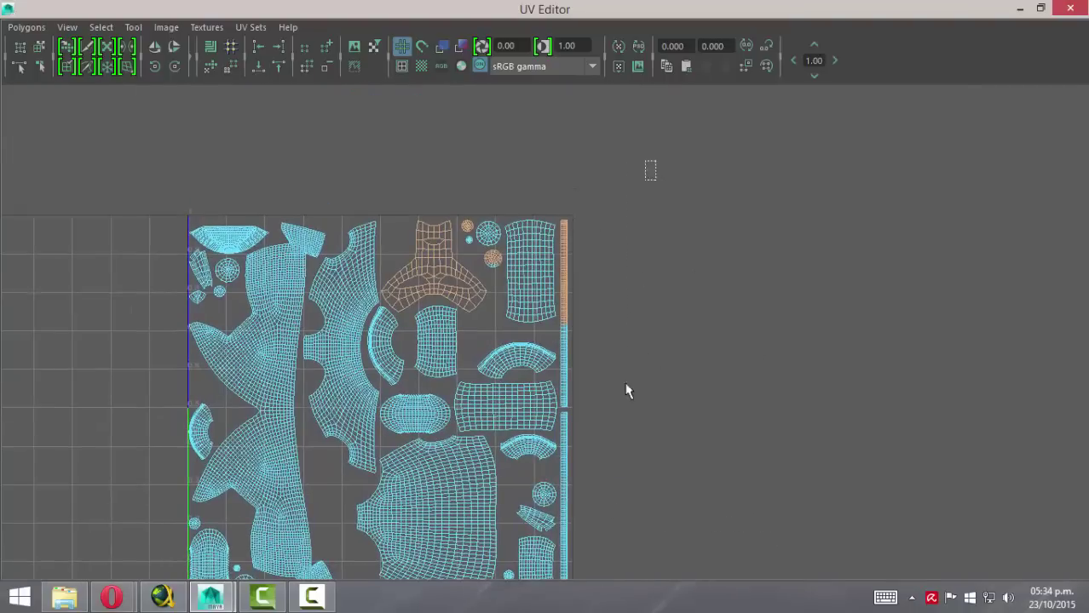
drag(656, 160, 527, 465)
- Deselect the small orange circle shell and close the UV Editor
alt+right_drag(585, 350, 652, 400)
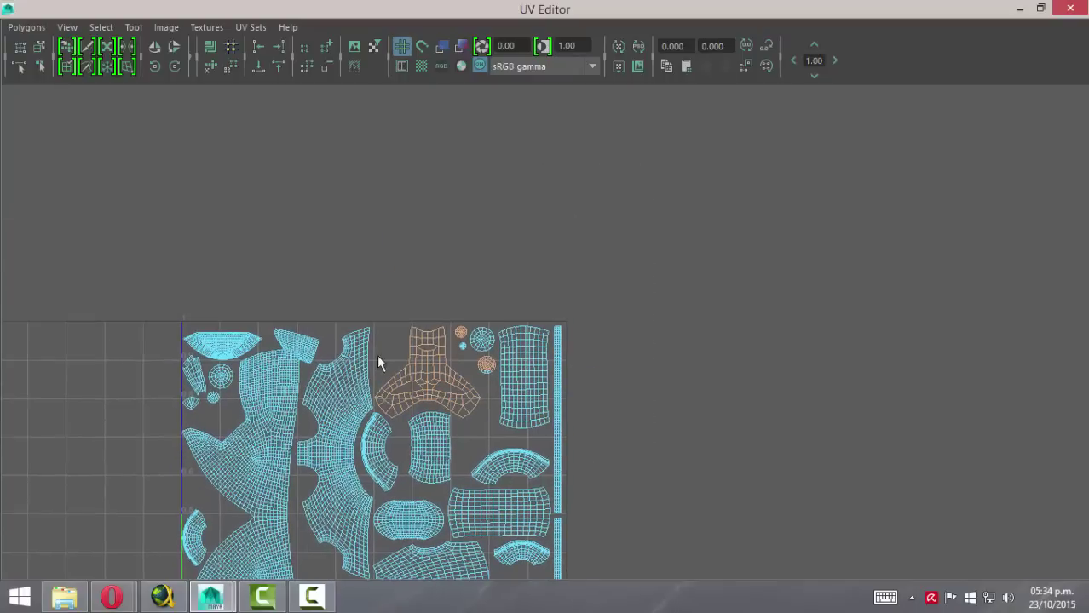
alt+middle_drag(651, 400, 623, 369)
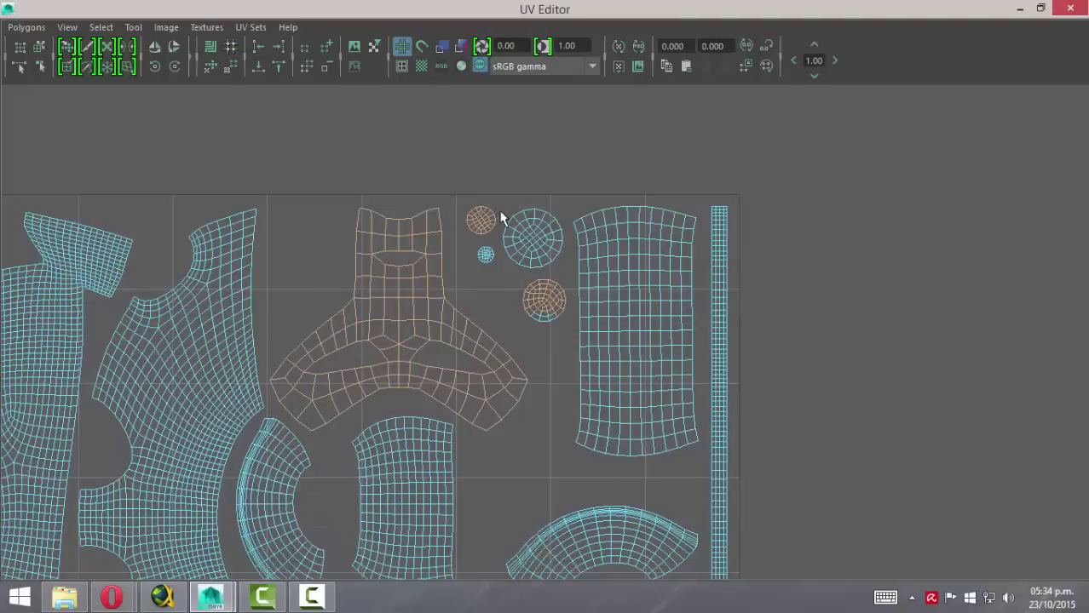
ctrl+drag(461, 176, 584, 339)
scroll(529, 405, down, 3)
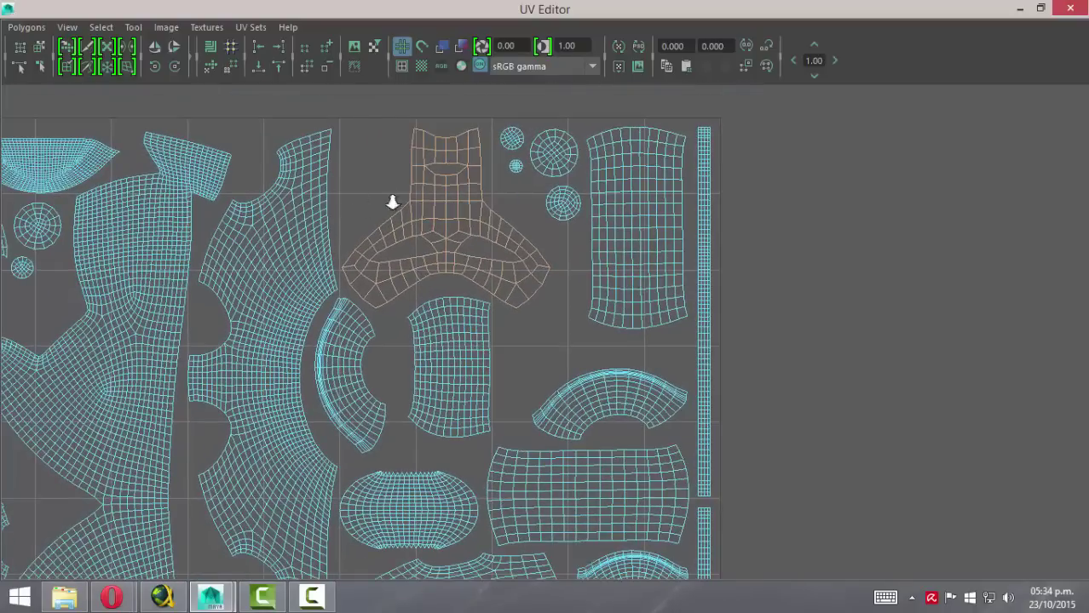
scroll(535, 412, down, 2)
scroll(376, 330, down, 1)
scroll(416, 283, down, 1)
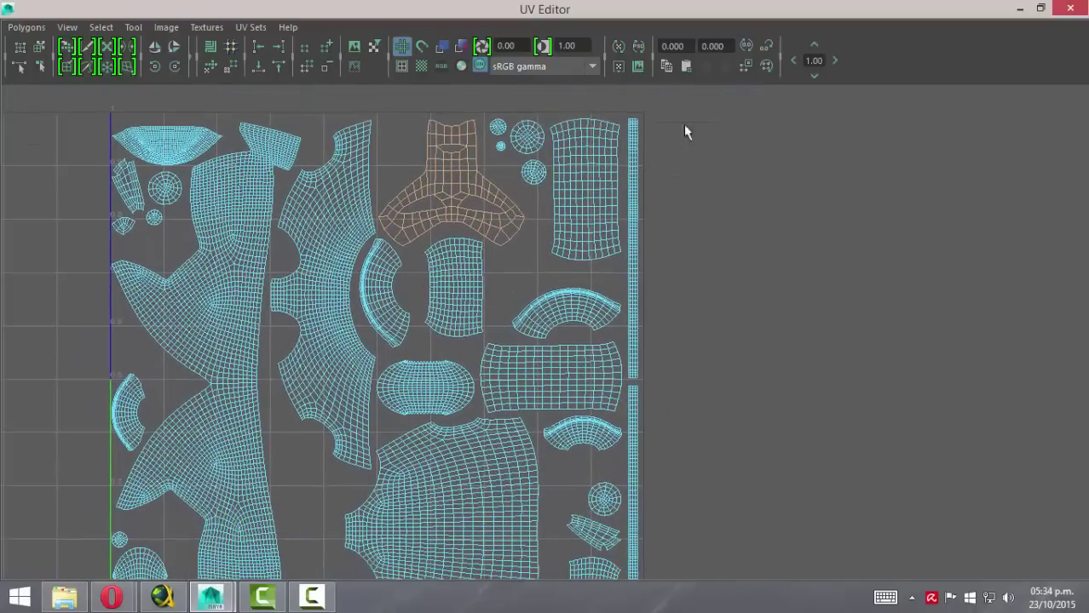
click(1070, 8)
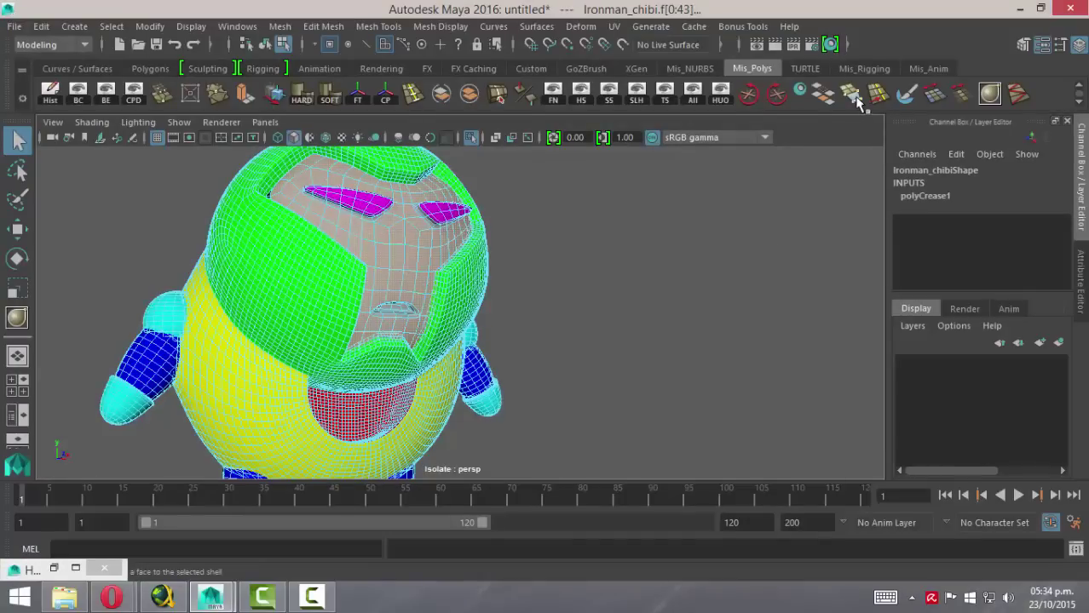
- Assign the brown lambert8 material to the selected face-plate faces
click(801, 92)
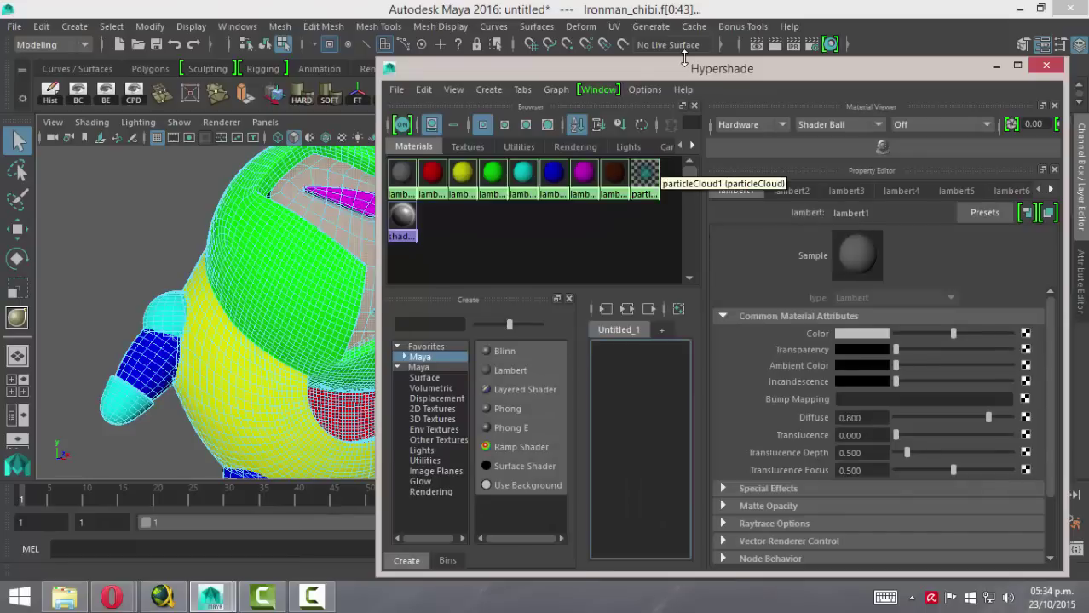
right_click(613, 173)
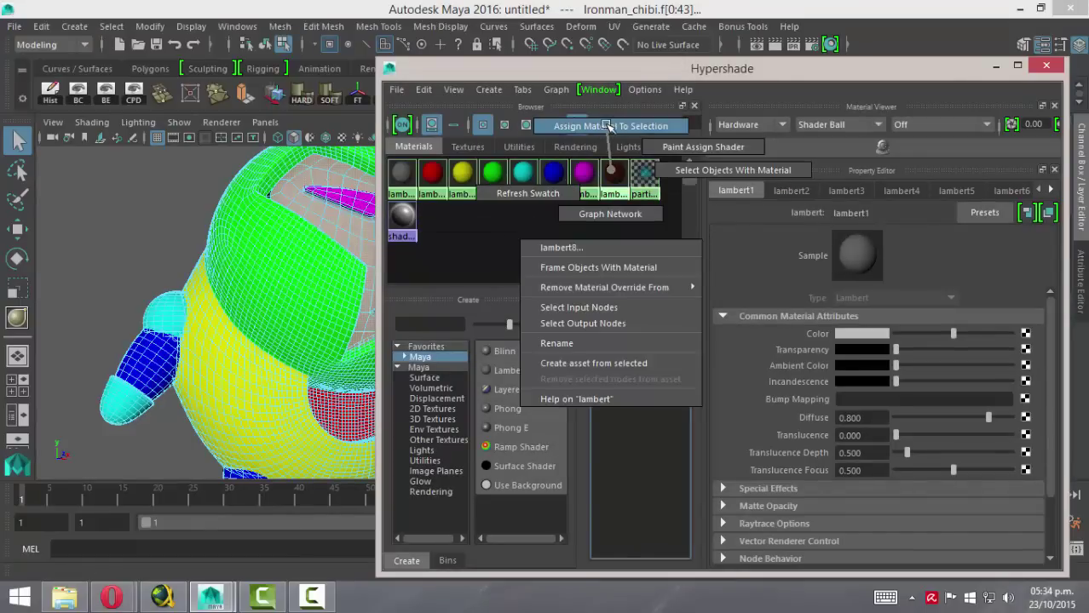
click(608, 127)
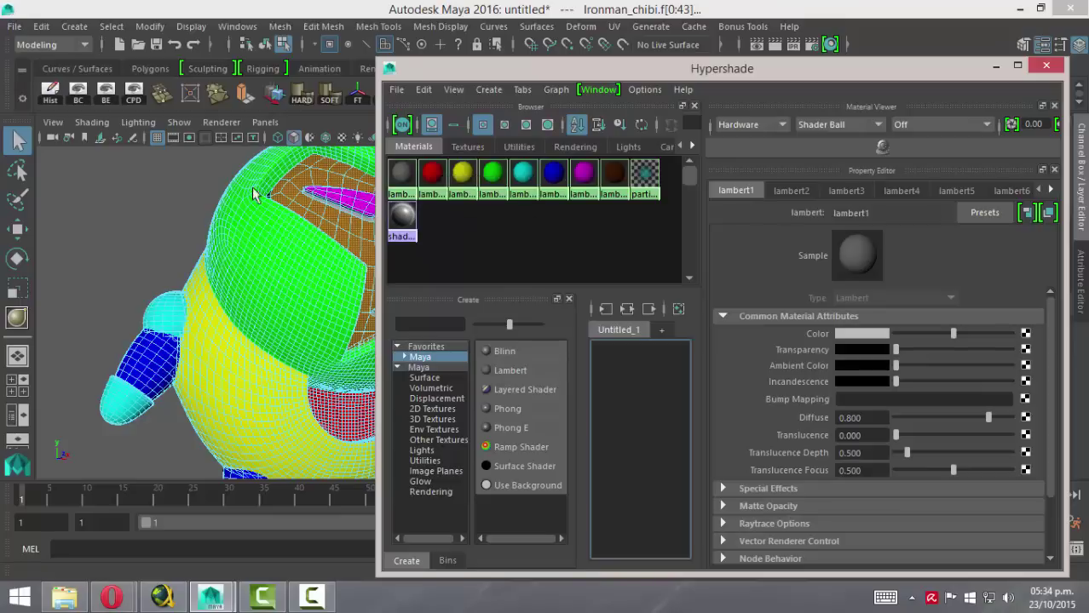
drag(907, 69, 1044, 39)
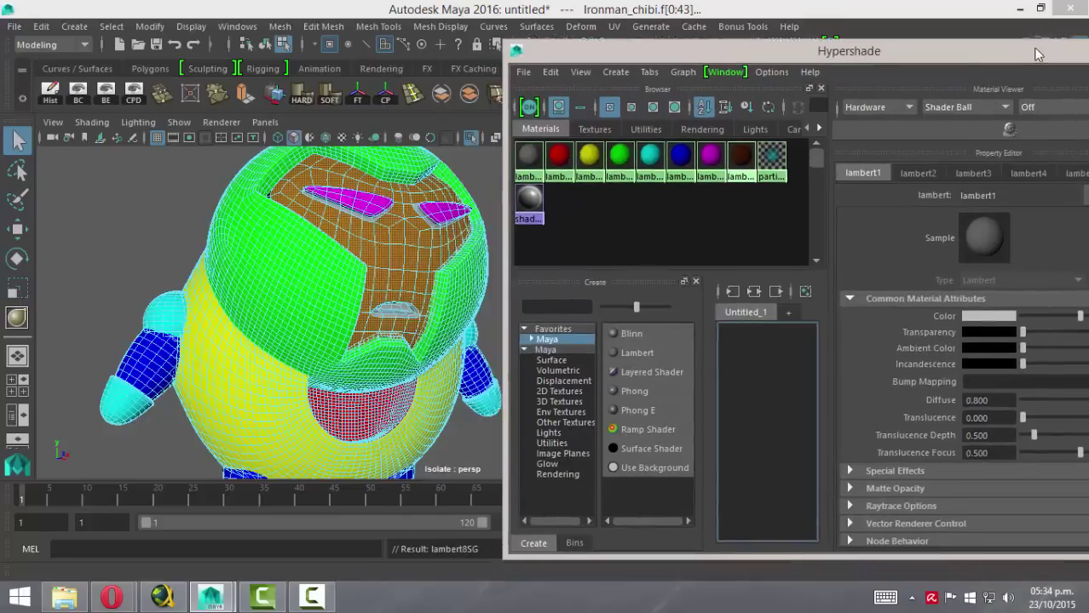
alt+drag(331, 277, 363, 283)
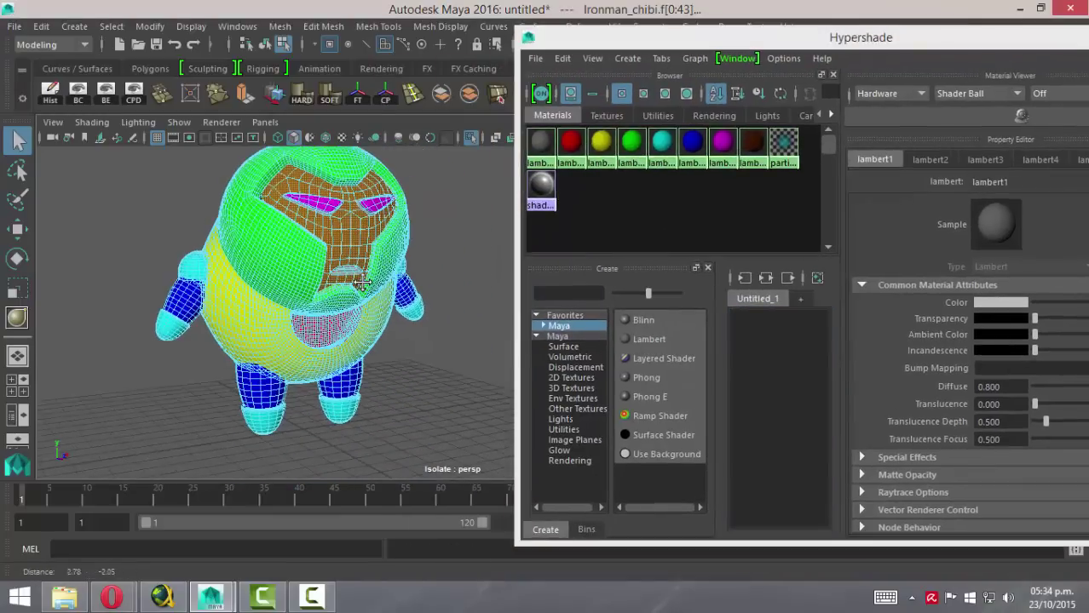
- Return to Object Mode and tumble around to inspect the visor
right_drag(271, 160, 345, 128)
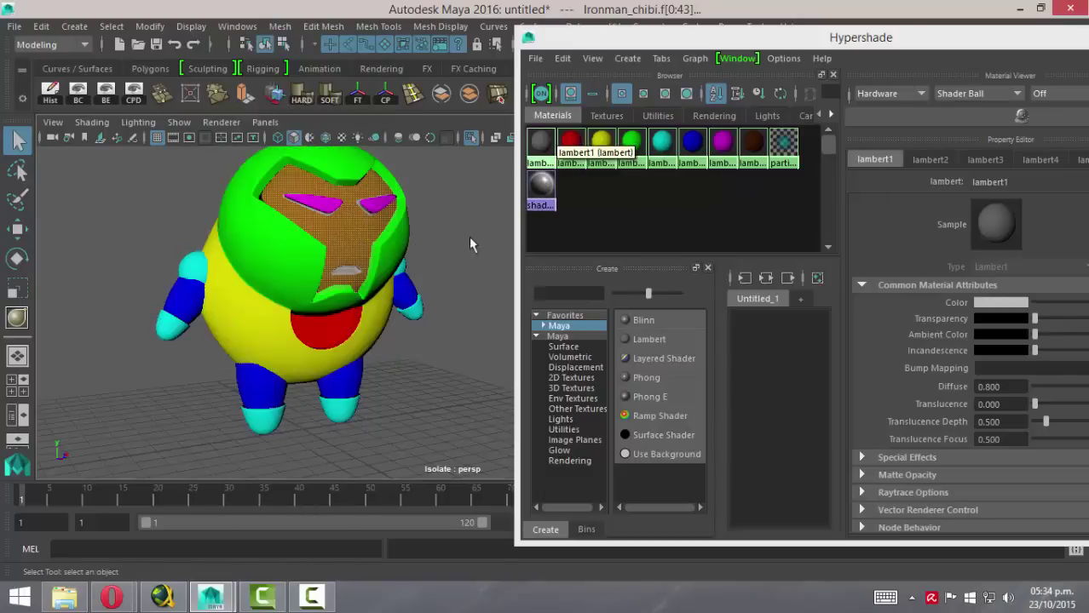
alt+drag(290, 203, 354, 260)
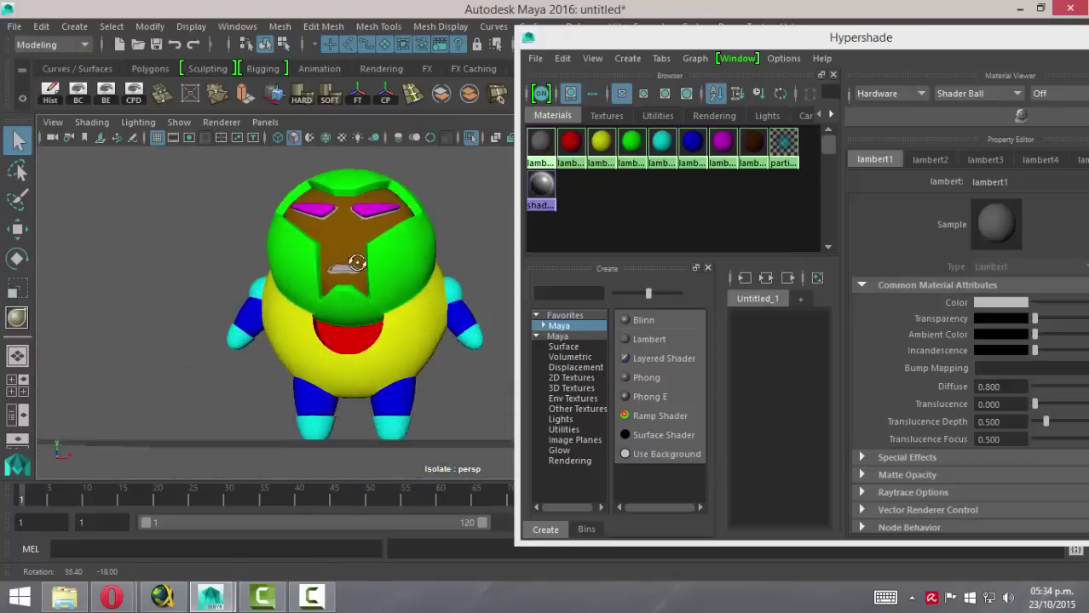
scroll(225, 300, up, 5)
mouse_move(228, 300)
alt+mouse_down()
mouse_move(321, 317)
mouse_move(358, 306)
alt+mouse_up()
scroll(213, 295, up, 3)
mouse_move(213, 296)
alt+mouse_down()
mouse_move(250, 284)
mouse_move(214, 287)
mouse_move(243, 292)
alt+mouse_up()
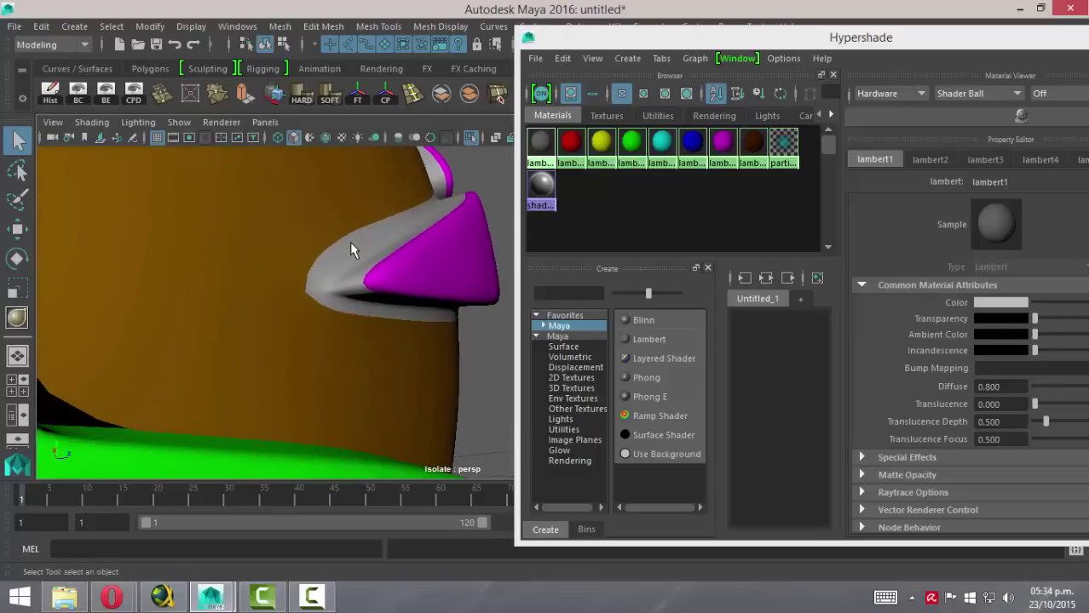
- In face mode, select the face loops beside both eye pieces
alt+drag(364, 236, 352, 236)
right_click(347, 153)
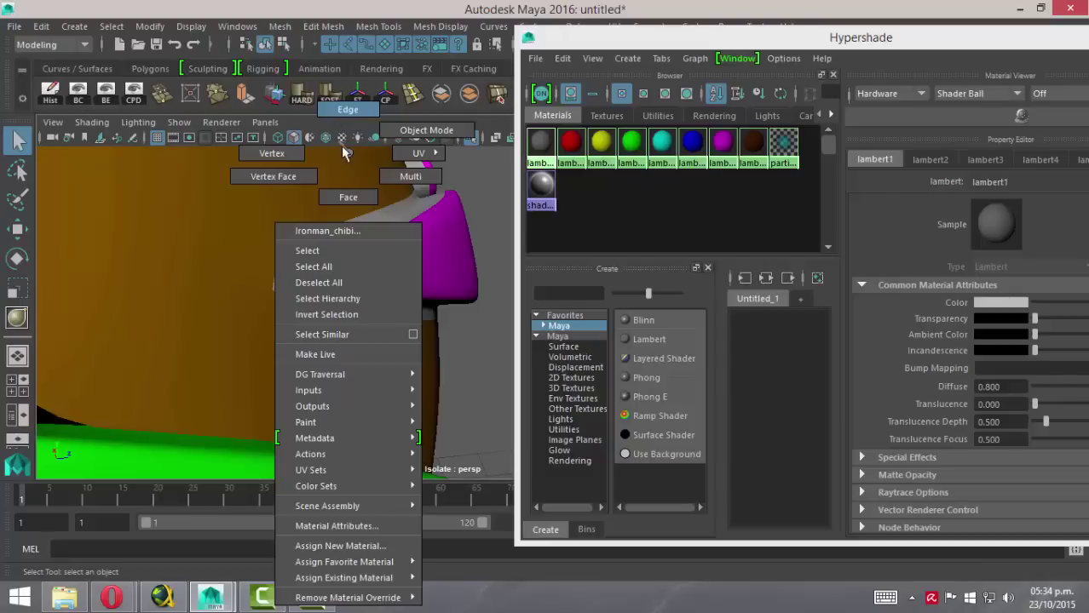
click(349, 197)
click(299, 270)
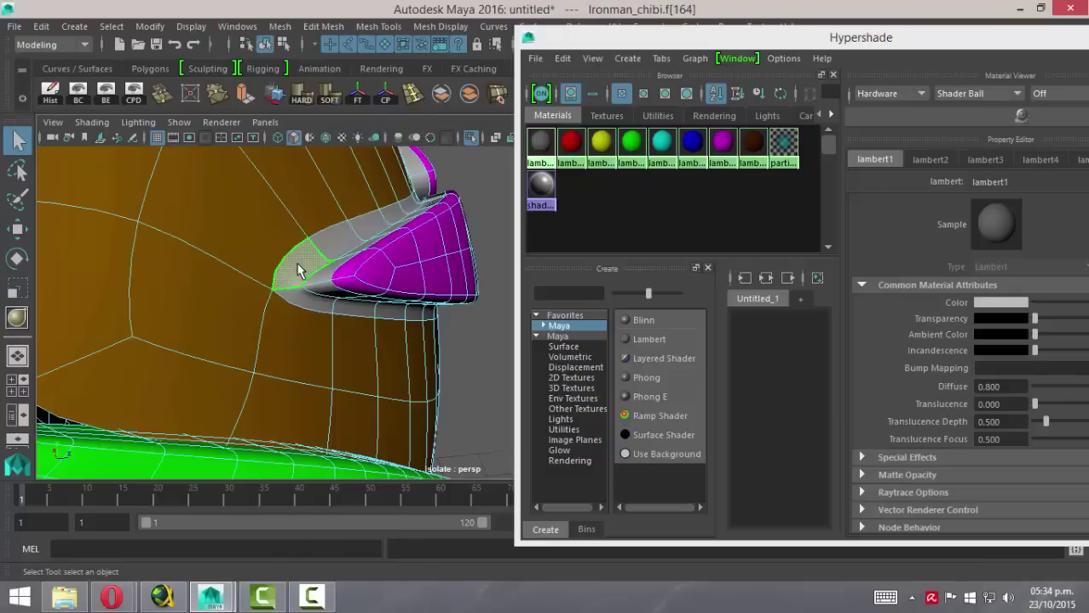
shift+double_click(337, 238)
mouse_move(341, 258)
alt+mouse_down()
mouse_move(326, 277)
mouse_move(294, 256)
alt+mouse_up()
click(242, 209)
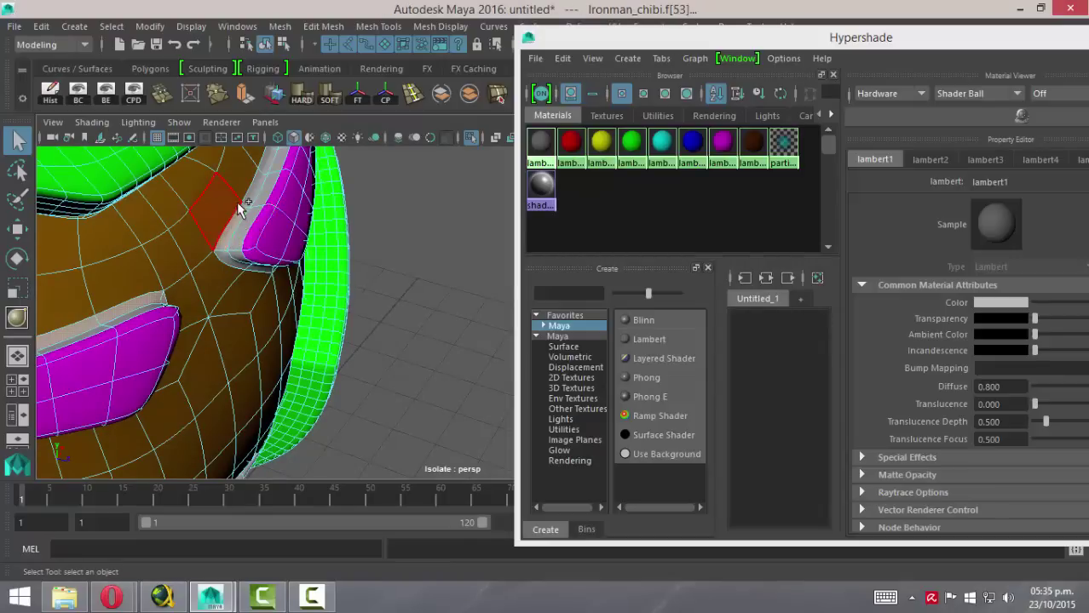
shift+double_click(254, 206)
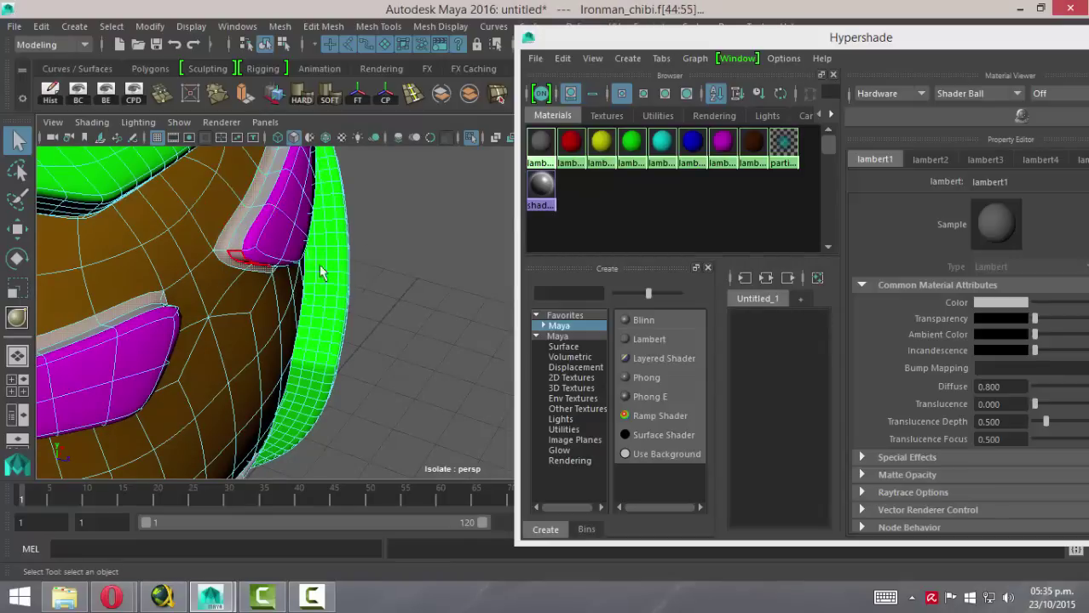
- Assign the purple lambert material to the eye faces and minimize Hypershade
drag(894, 37, 590, 64)
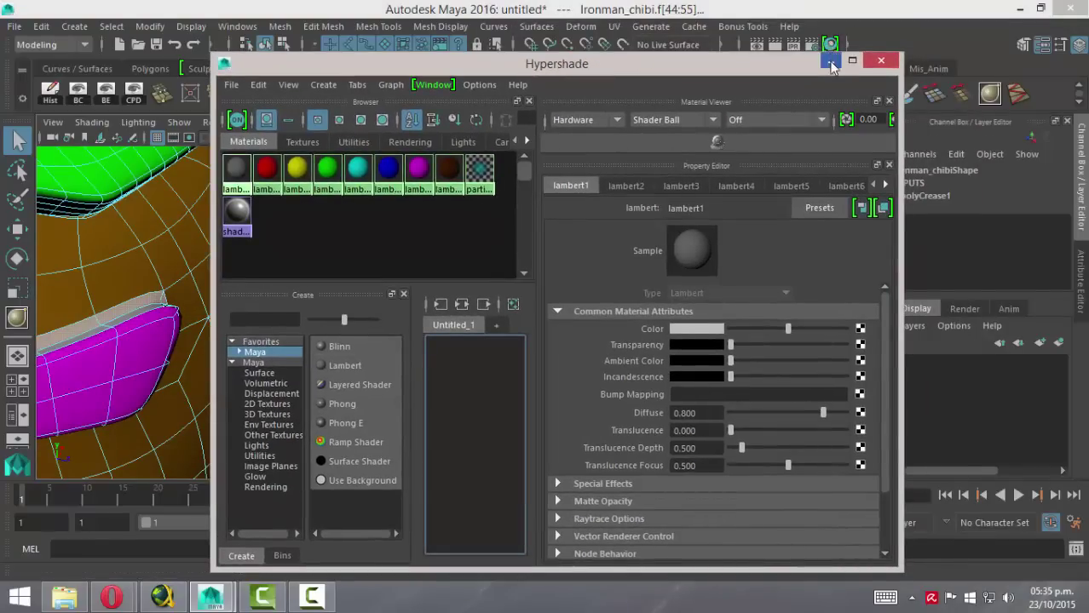
click(832, 64)
scroll(387, 278, up, 3)
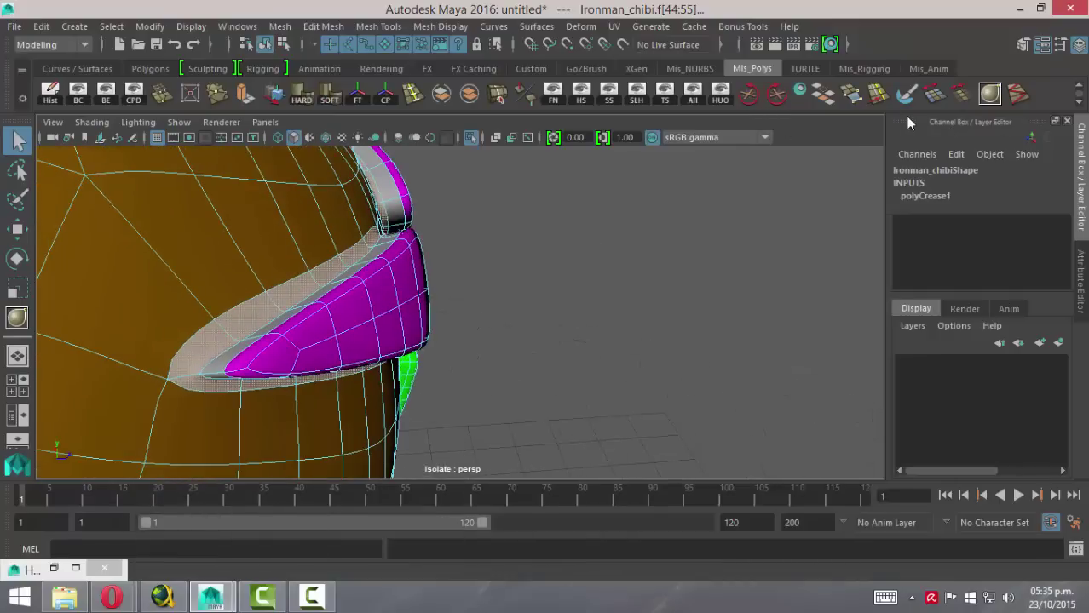
alt+drag(426, 238, 454, 263)
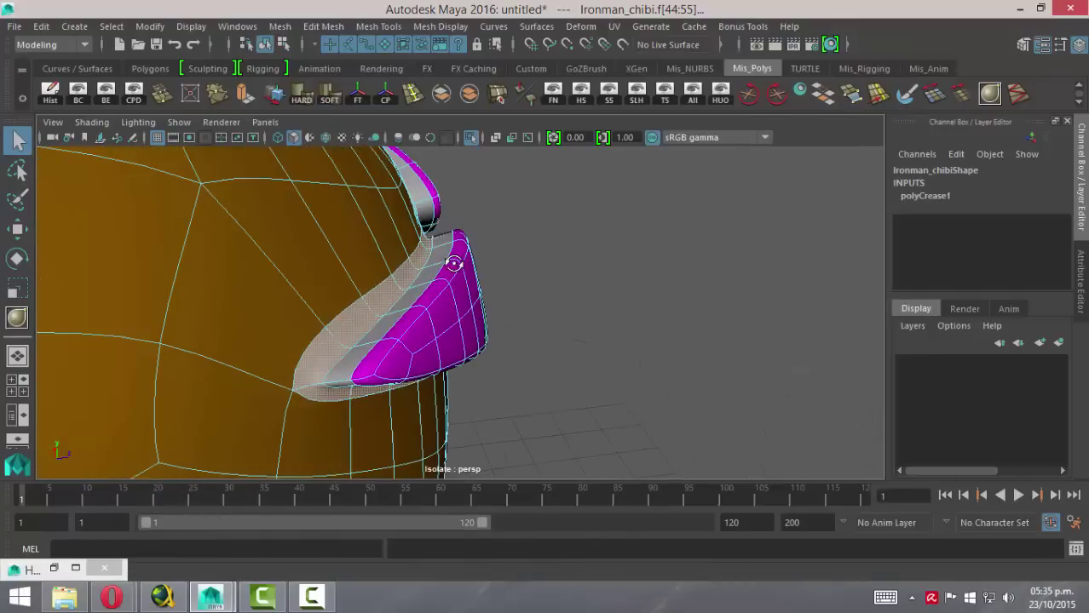
click(937, 98)
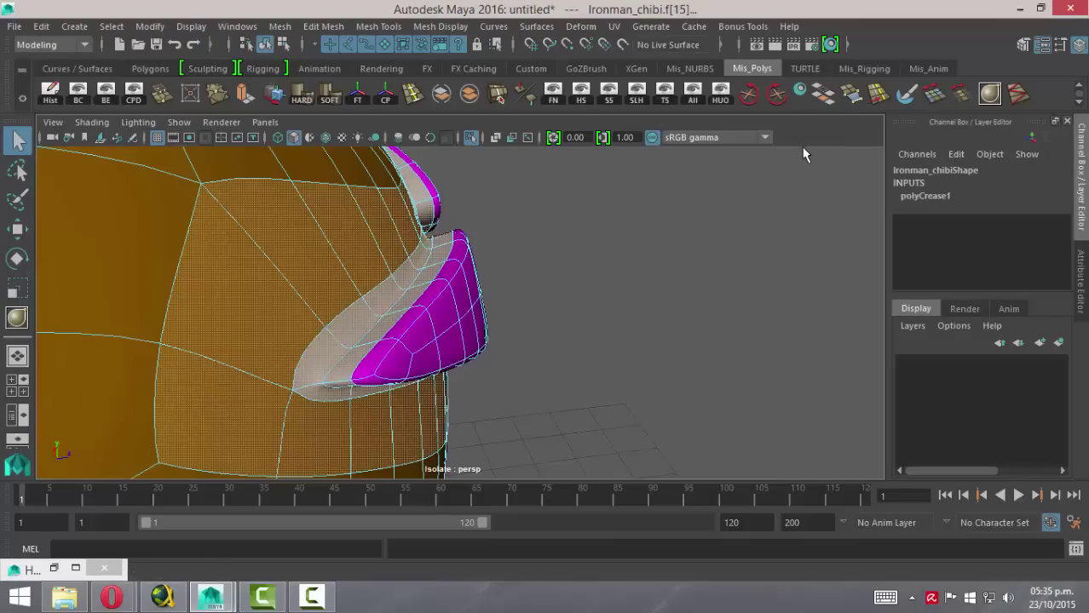
mouse_move(433, 323)
alt+mouse_down()
mouse_move(315, 211)
mouse_move(371, 304)
mouse_move(328, 381)
alt+mouse_up()
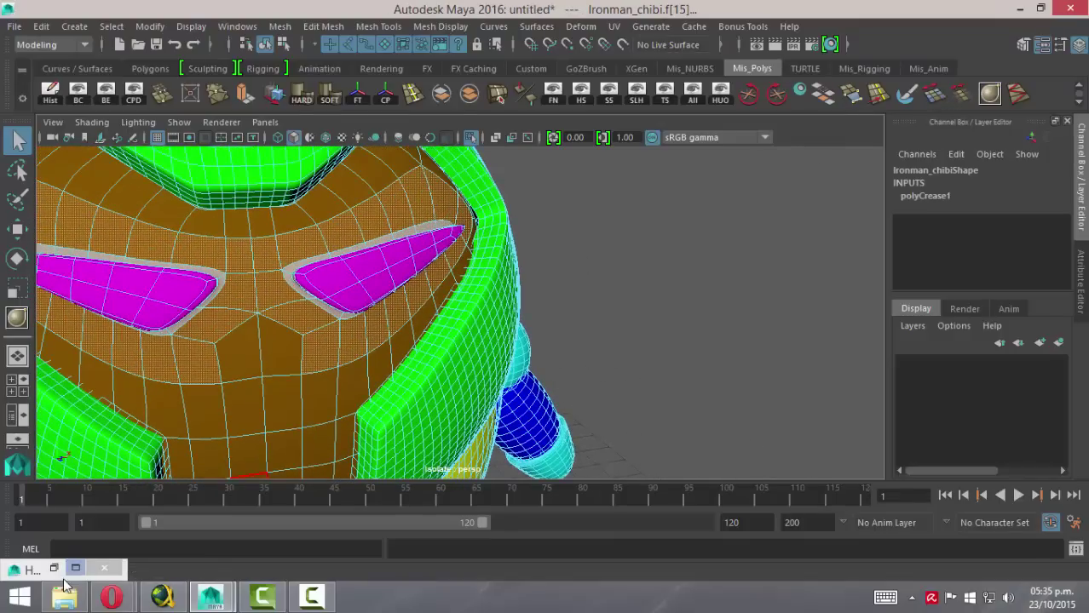
click(54, 573)
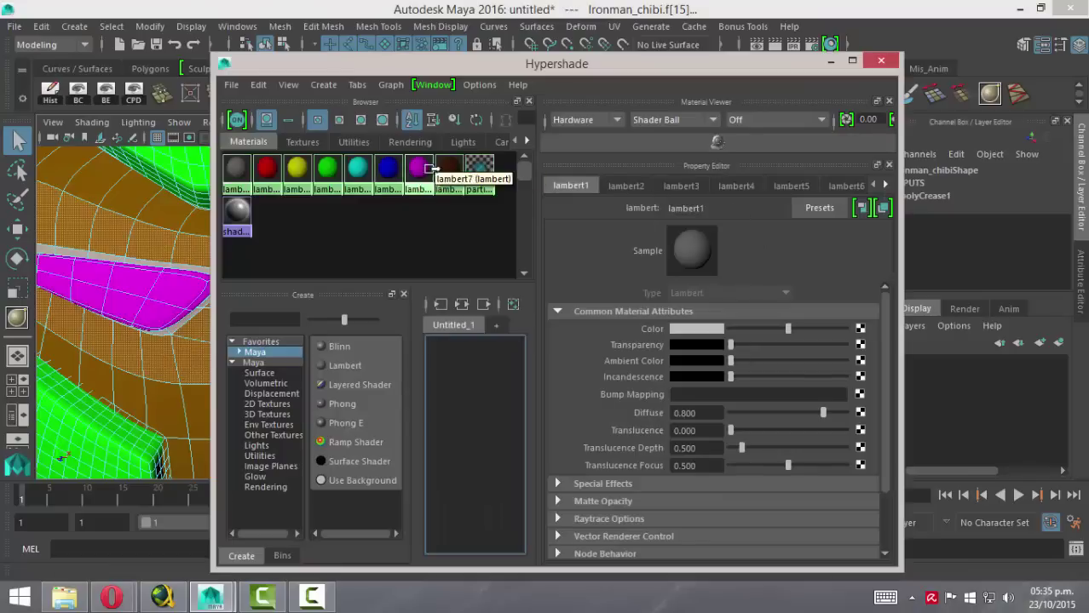
right_drag(449, 166, 453, 124)
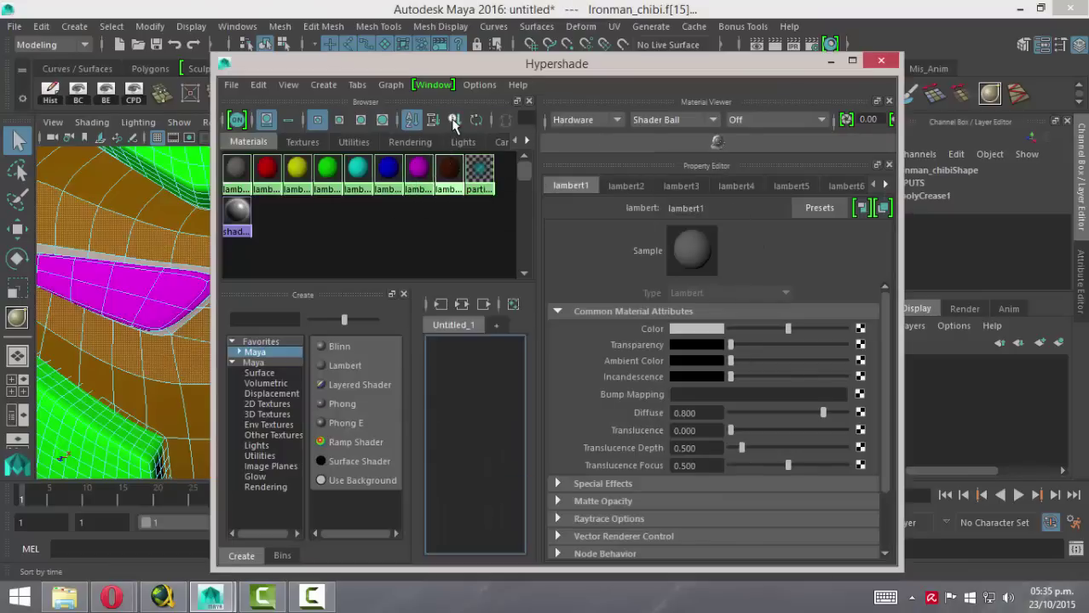
click(831, 66)
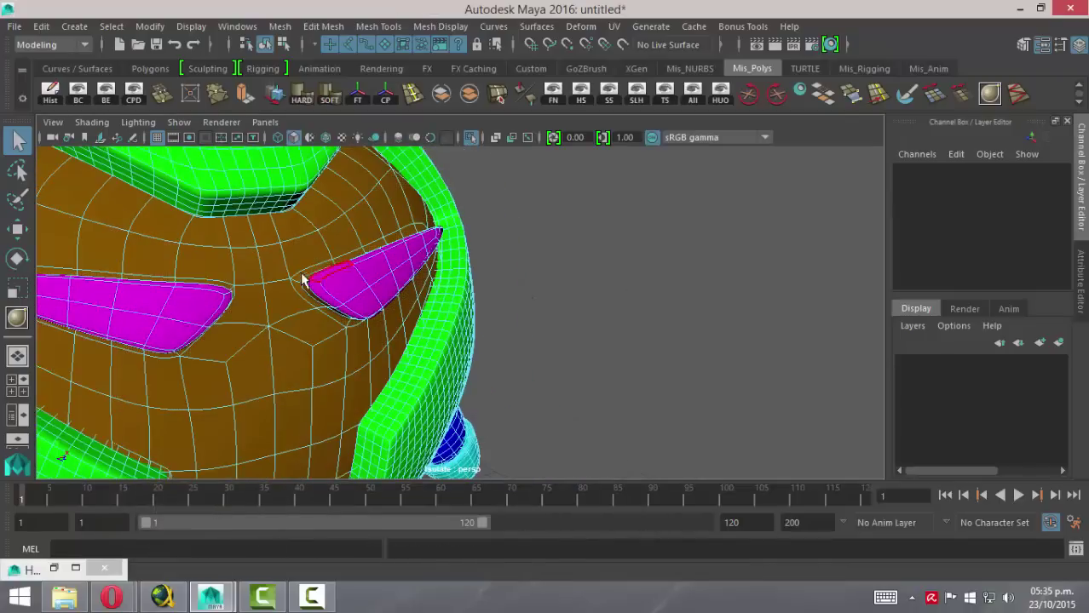
- Switch back to object selection and orbit to face the helmet head-on
mouse_move(295, 153)
right_down()
mouse_move(371, 202)
mouse_move(373, 131)
right_up()
scroll(644, 304, down, 5)
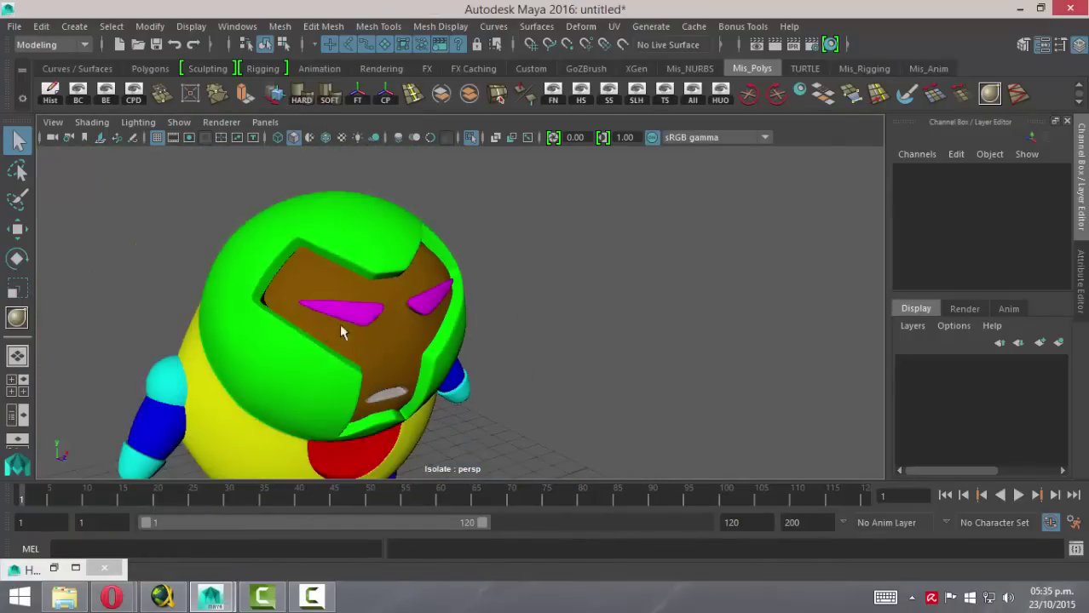
mouse_move(511, 282)
alt+mouse_down()
mouse_move(447, 264)
mouse_move(533, 285)
mouse_move(590, 280)
mouse_move(455, 192)
mouse_move(455, 223)
alt+mouse_up()
scroll(627, 389, up, 5)
scroll(328, 207, up, 3)
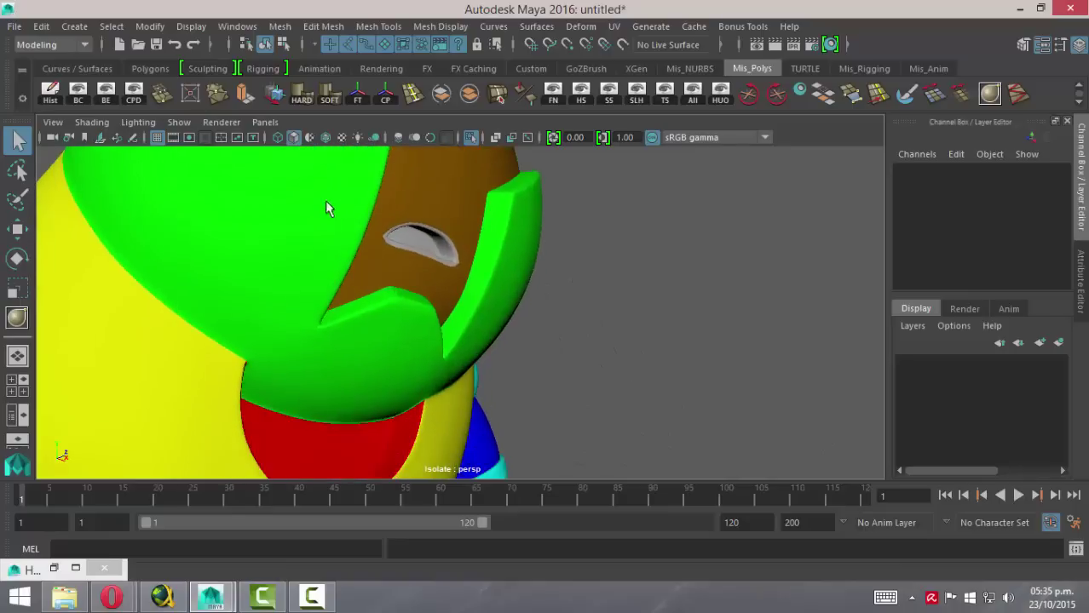
scroll(526, 265, up, 3)
mouse_move(526, 266)
alt+mouse_down()
mouse_move(508, 287)
mouse_move(457, 273)
mouse_move(396, 297)
mouse_move(442, 298)
alt+mouse_up()
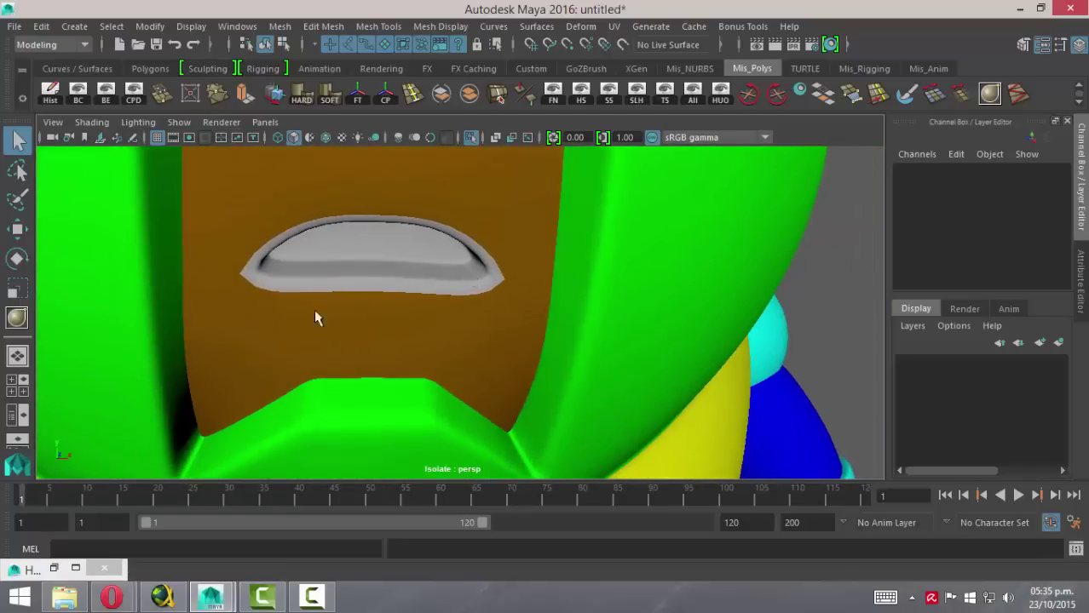
- Select the Ironman_chibi mesh and open its UV Editor
click(614, 26)
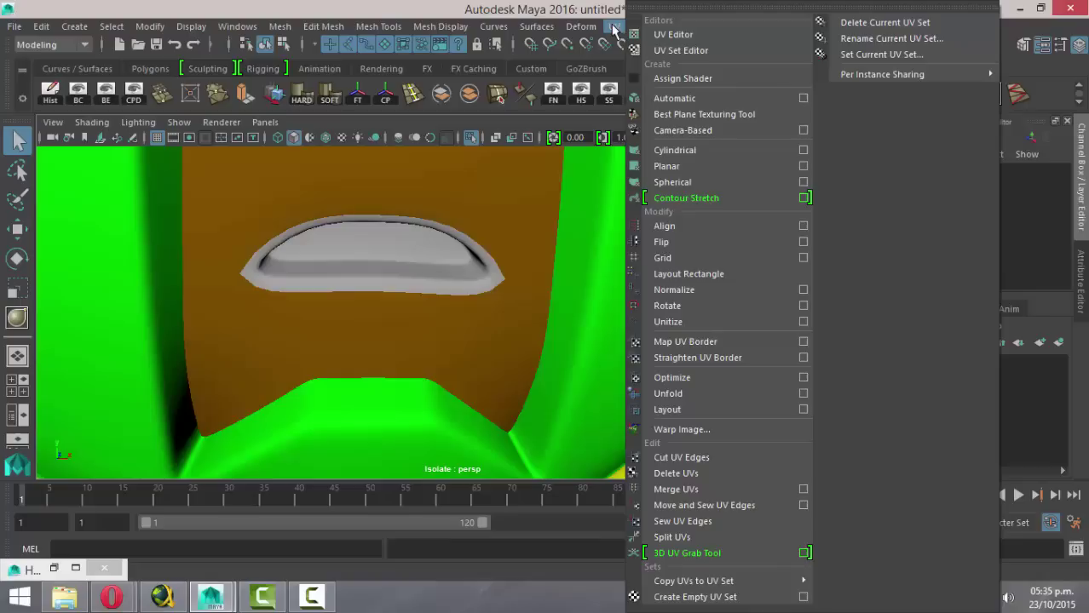
click(669, 36)
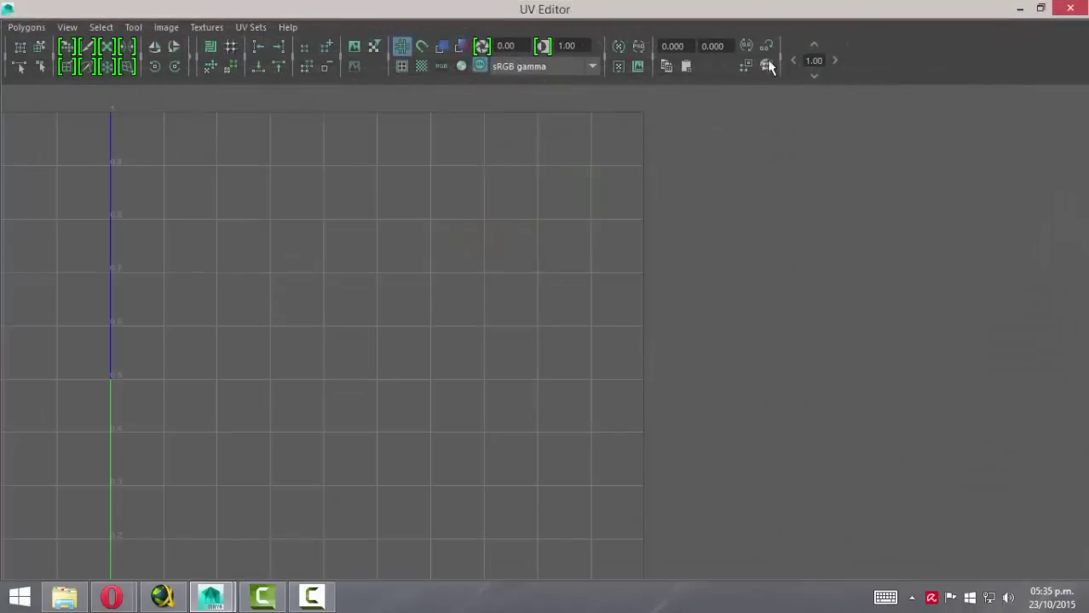
click(1020, 9)
click(265, 176)
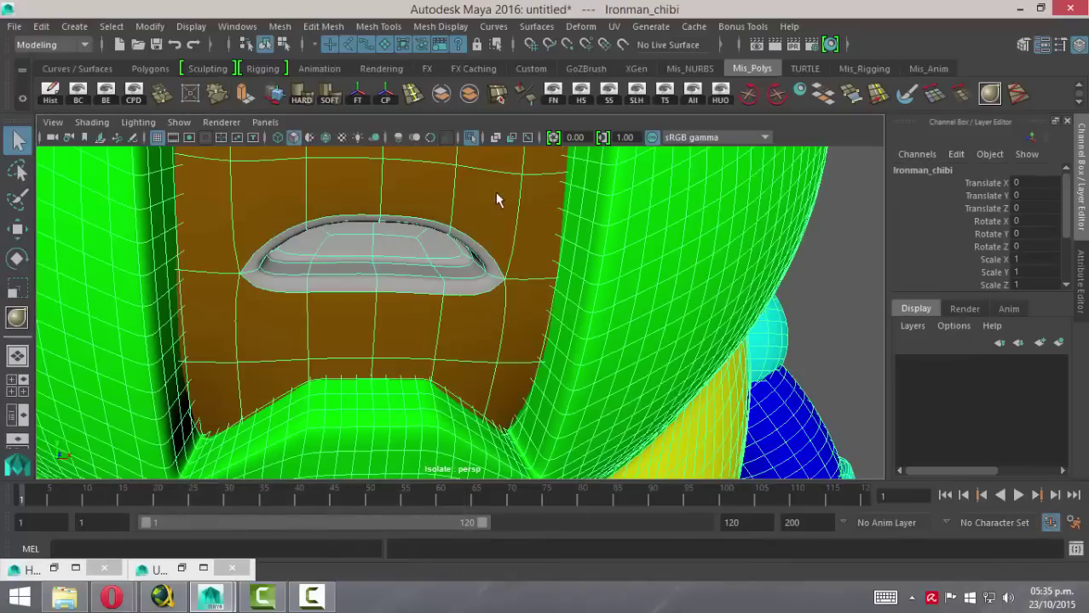
click(613, 26)
click(682, 39)
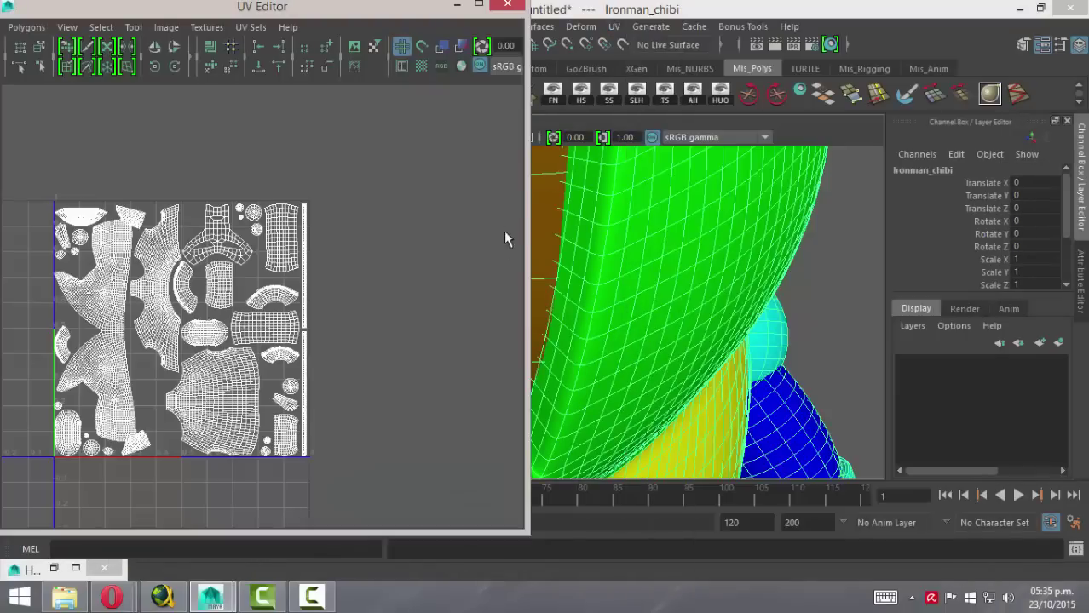
- Maximize the UV Editor and zoom and pan across the full UV layout
alt+middle_drag(275, 313, 299, 253)
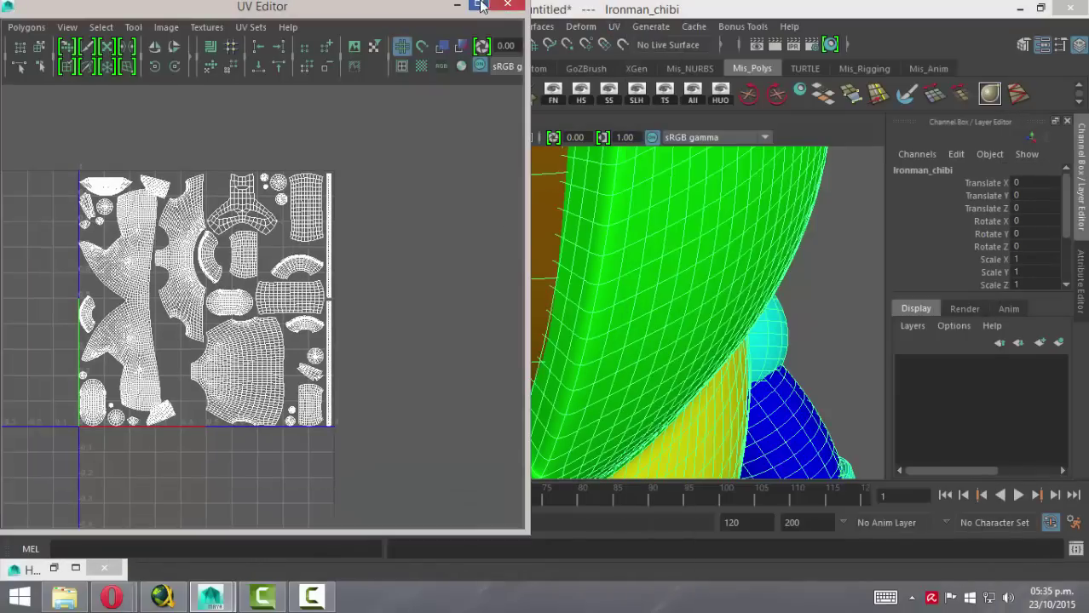
click(480, 6)
double_click(930, 13)
double_click(481, 12)
alt+middle_drag(679, 307, 682, 149)
scroll(766, 367, up, 1)
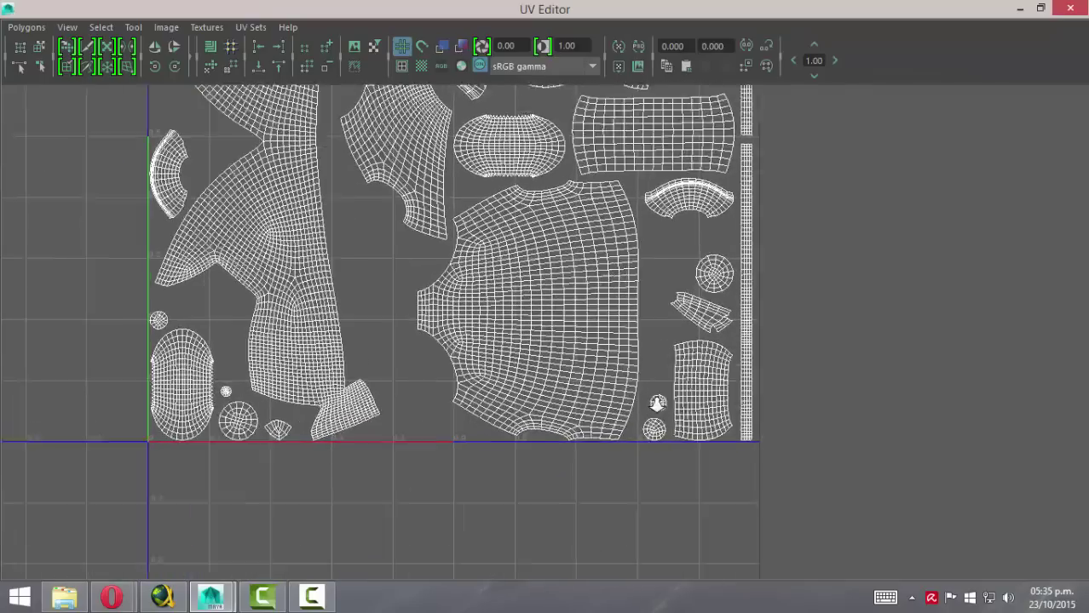
scroll(778, 376, up, 1)
scroll(825, 340, up, 1)
scroll(825, 341, up, 1)
scroll(792, 311, up, 1)
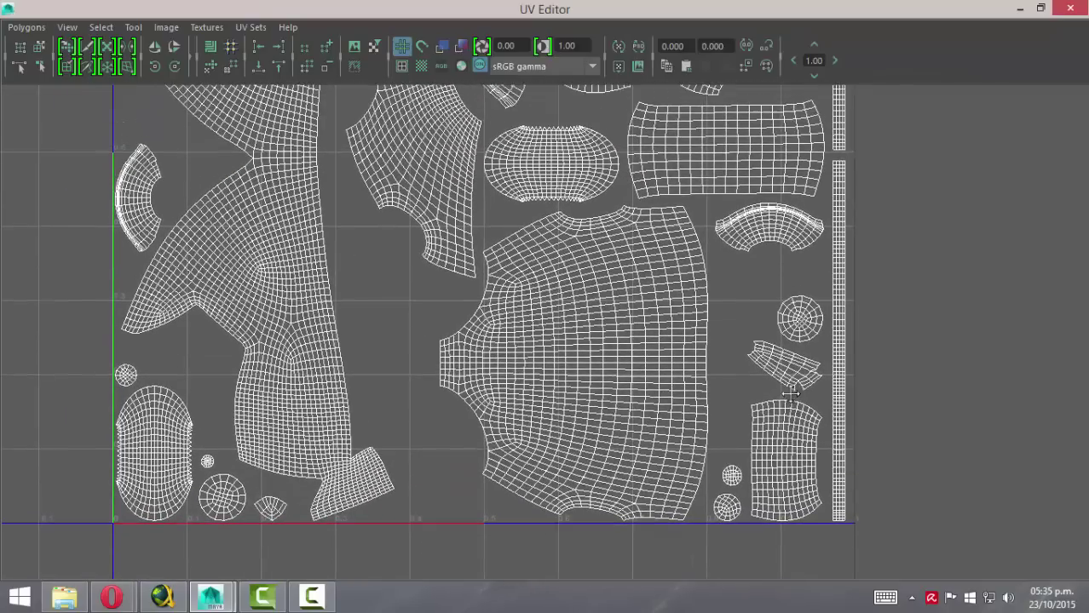
scroll(720, 290, up, 1)
scroll(688, 294, up, 2)
mouse_move(688, 294)
alt+middle_down()
mouse_move(566, 336)
mouse_move(801, 304)
alt+middle_up()
scroll(437, 244, up, 1)
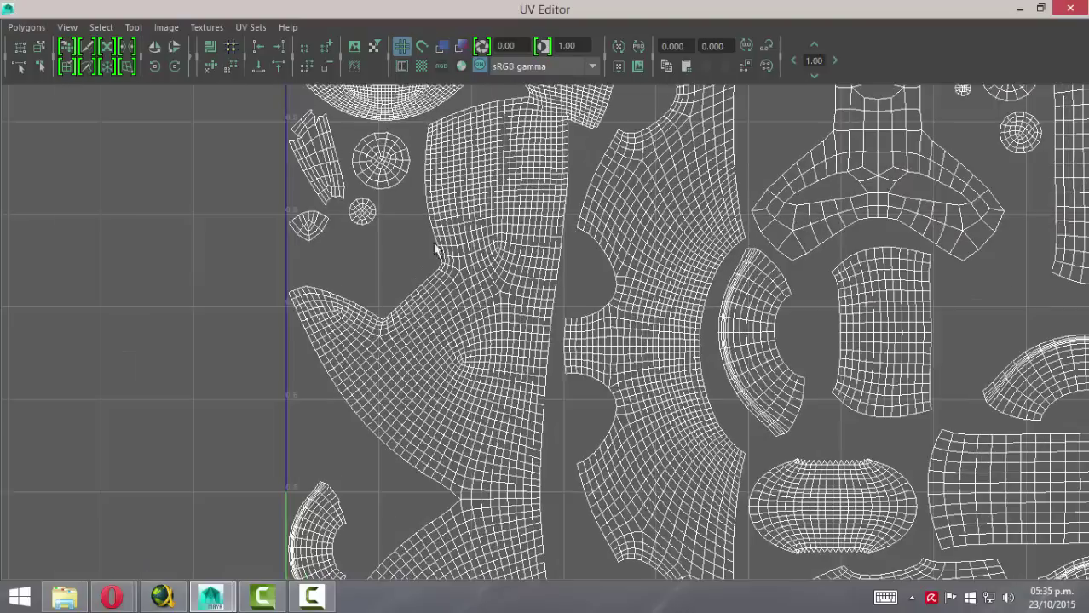
scroll(309, 311, down, 1)
scroll(260, 130, up, 2)
scroll(260, 130, down, 1)
scroll(290, 216, down, 1)
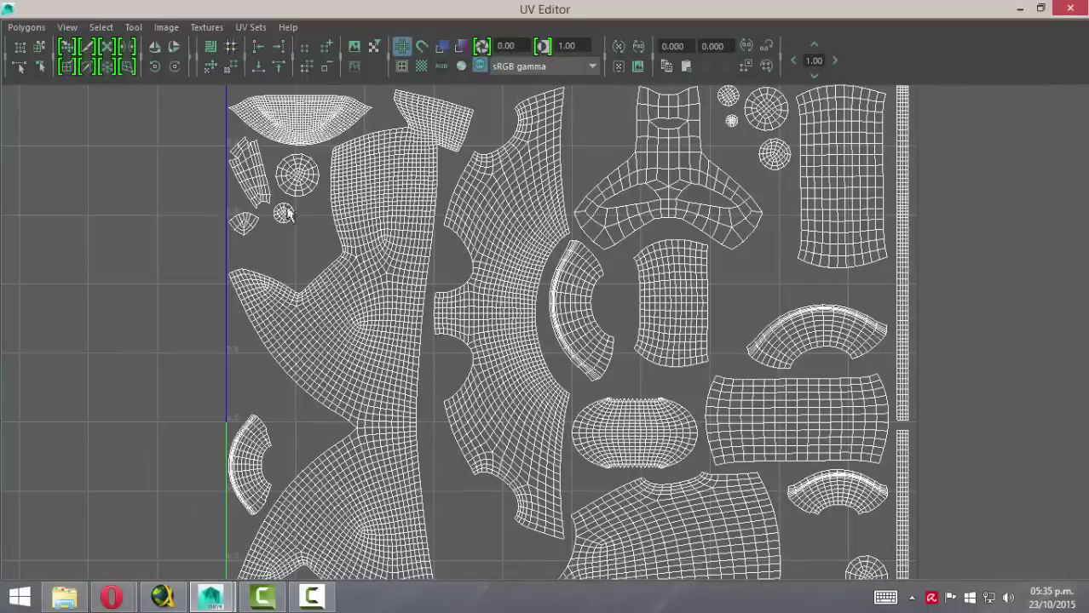
scroll(219, 186, down, 1)
alt+middle_drag(499, 272, 475, 240)
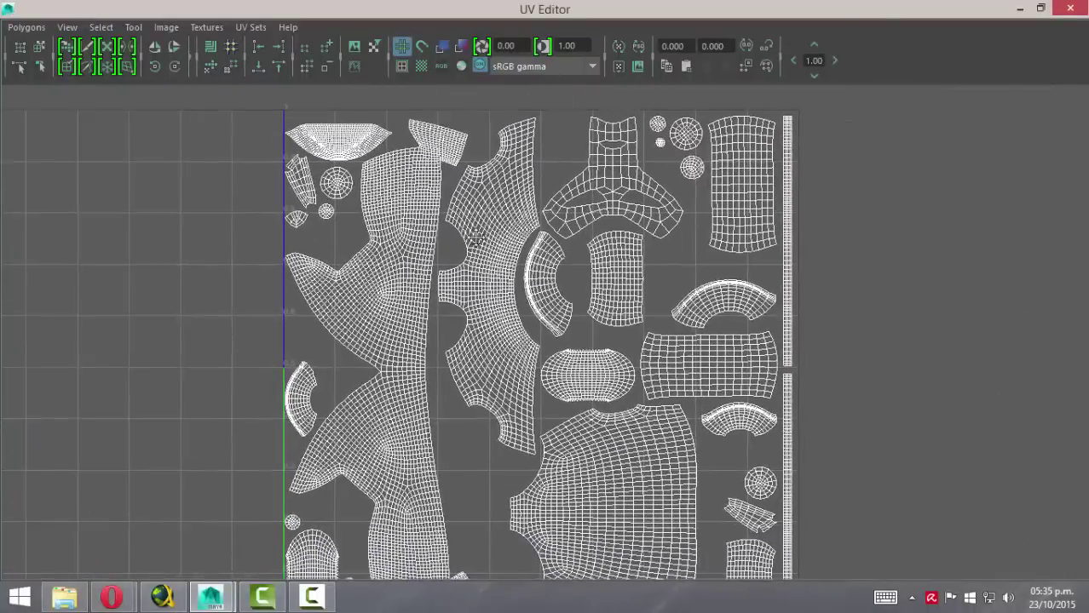
- Minimize the UV Editor and orbit close to the grey mouth piece
click(1020, 8)
scroll(383, 251, up, 3)
mouse_move(384, 250)
alt+mouse_down()
mouse_move(341, 207)
mouse_move(347, 190)
alt+mouse_up()
mouse_move(338, 152)
right_down()
mouse_move(332, 106)
mouse_move(398, 149)
right_up()
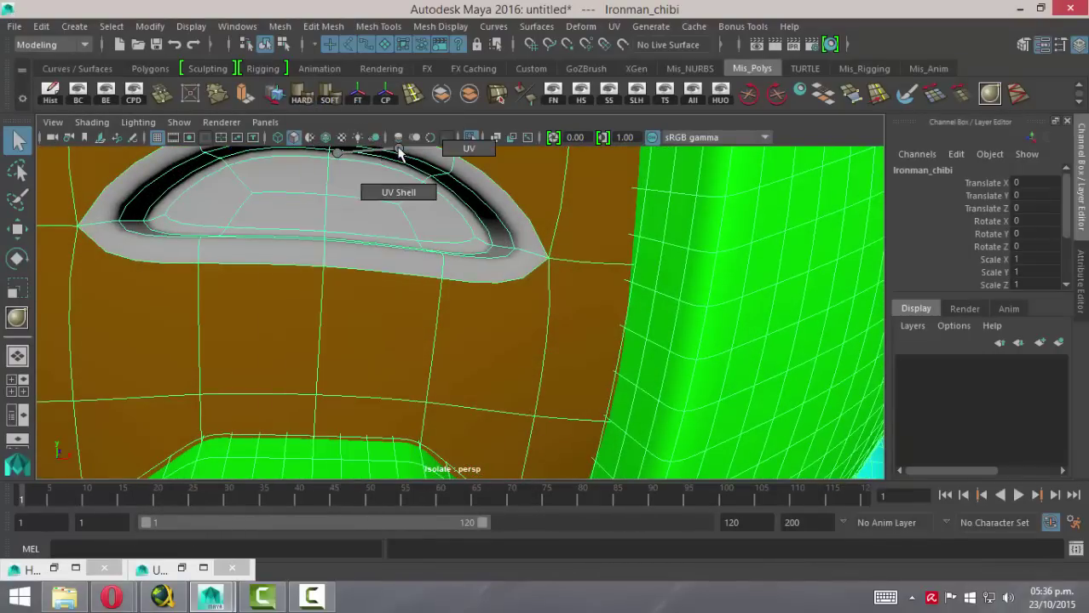
- Select the mouth piece's UV shell and check it in the UV Editor
right_drag(400, 171, 399, 193)
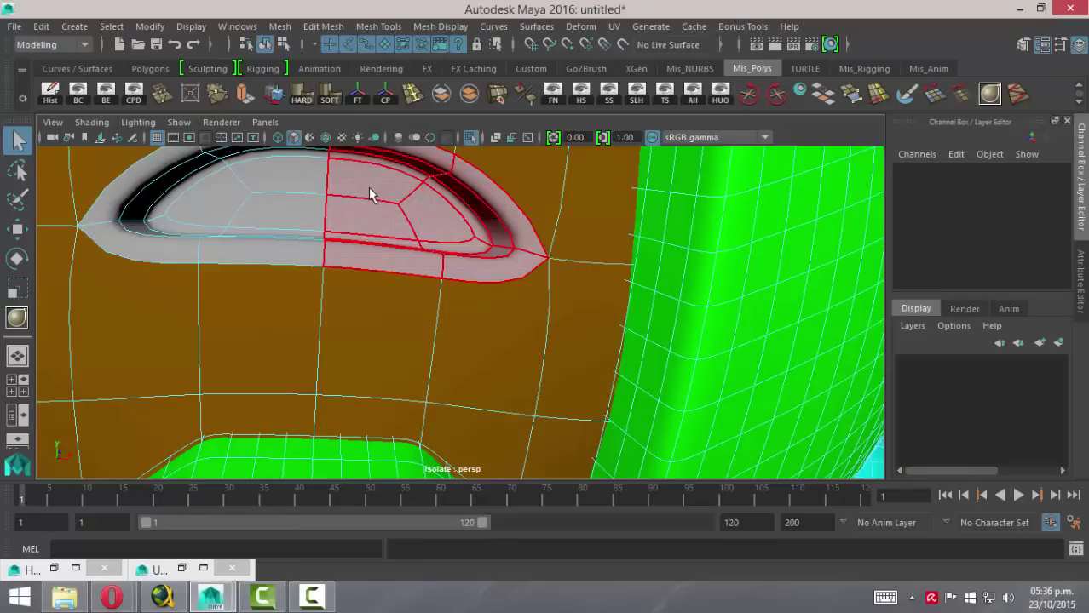
click(371, 195)
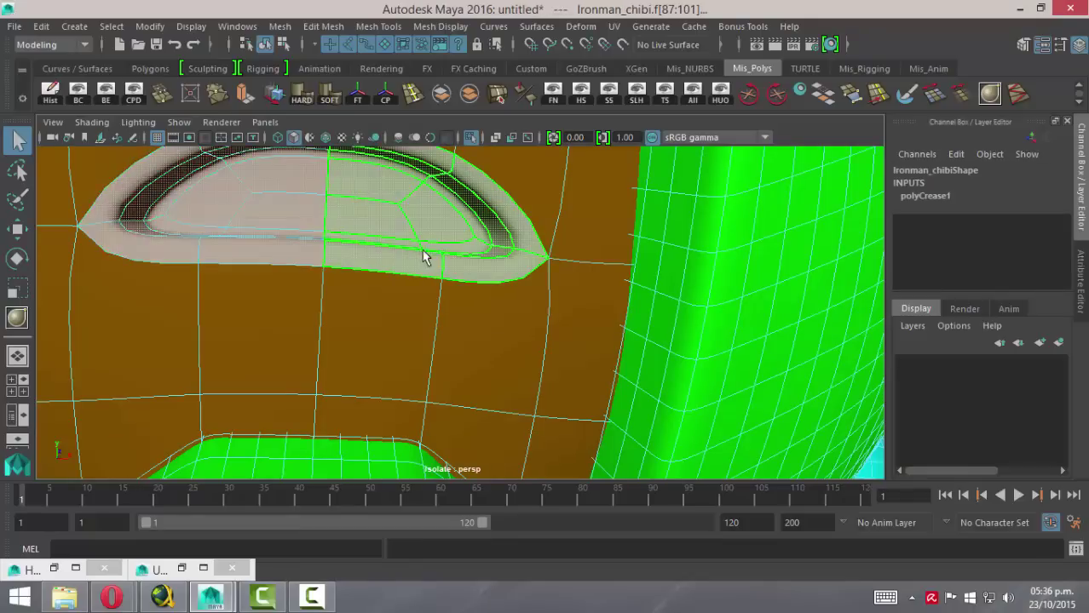
alt+drag(332, 227, 498, 190)
scroll(498, 190, down, 3)
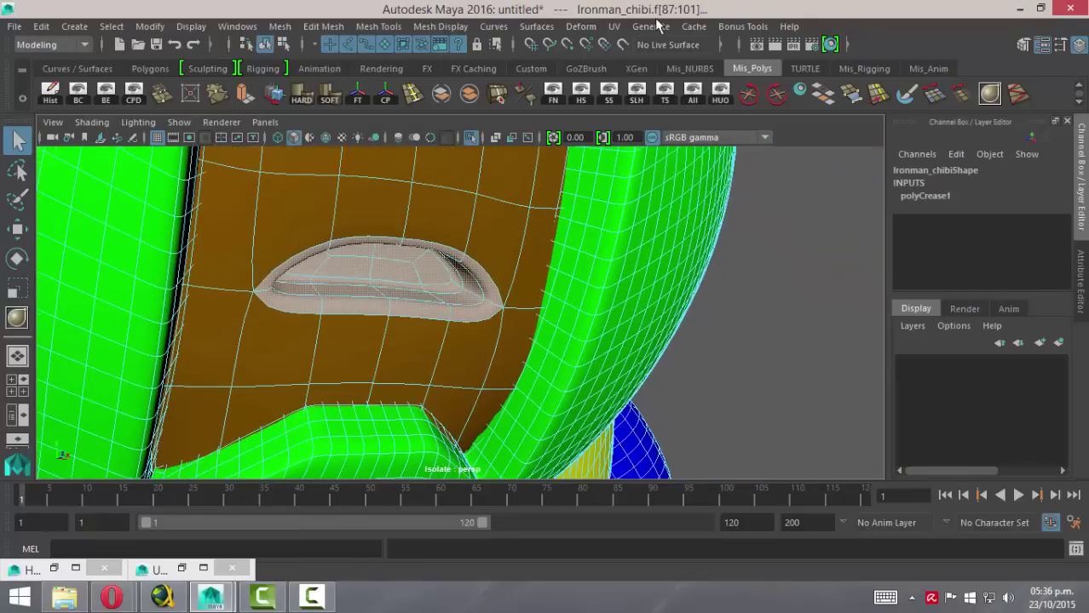
click(610, 29)
click(665, 28)
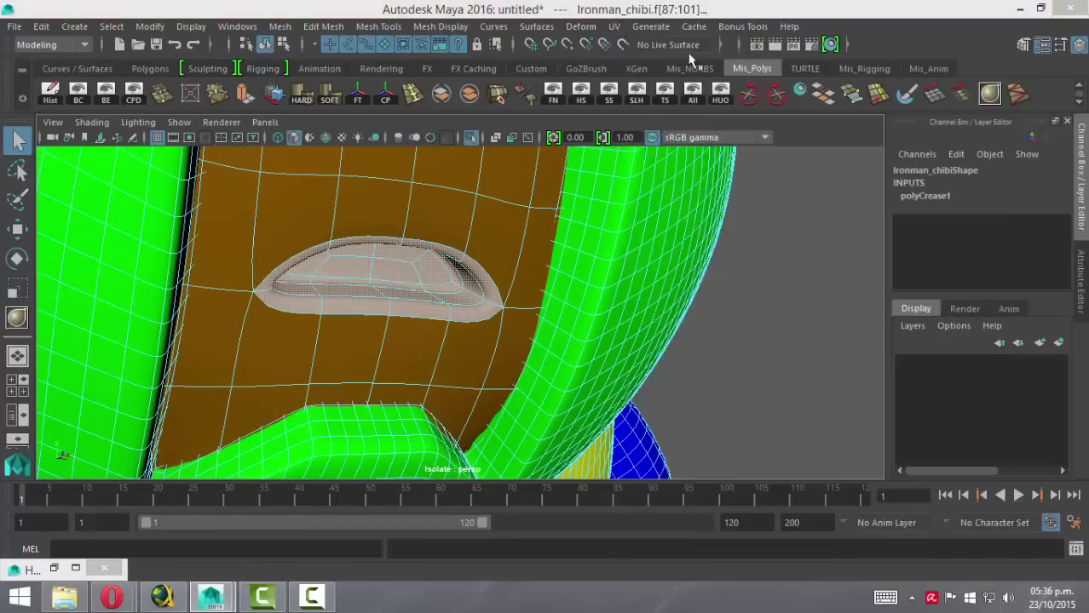
scroll(279, 243, up, 3)
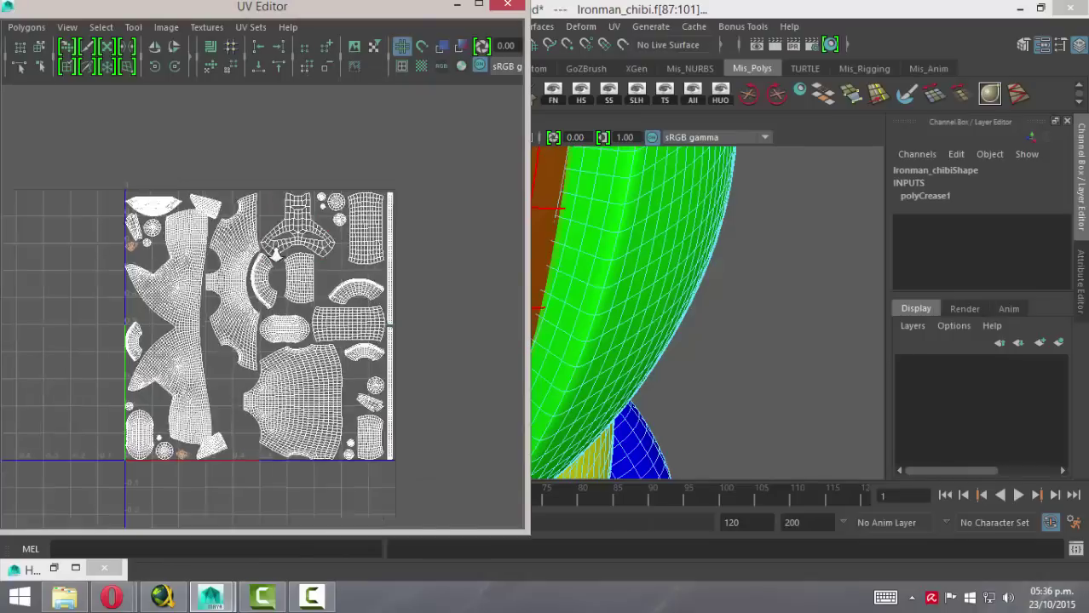
scroll(238, 188, up, 3)
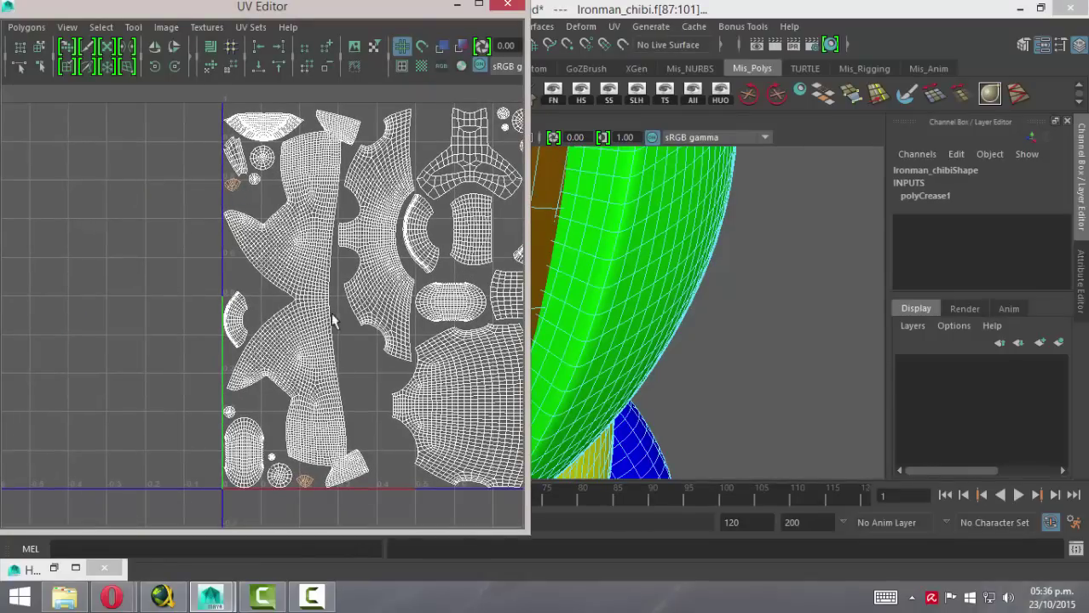
alt+middle_drag(332, 320, 288, 206)
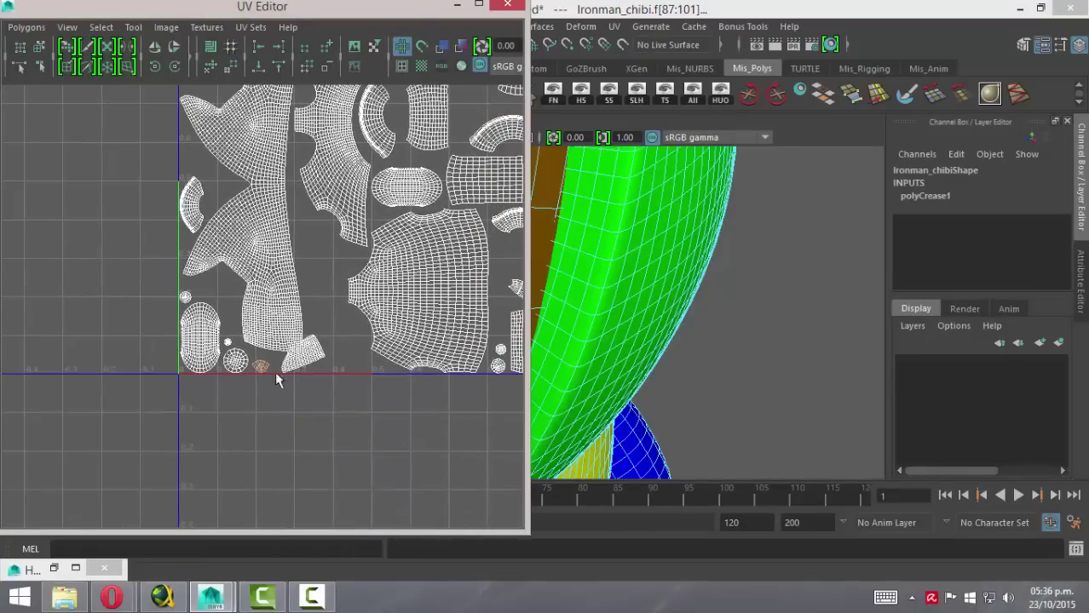
click(512, 7)
- Assign the brown lambert8 face material to the mouth piece from Hypershade
scroll(467, 348, down, 5)
scroll(386, 305, down, 3)
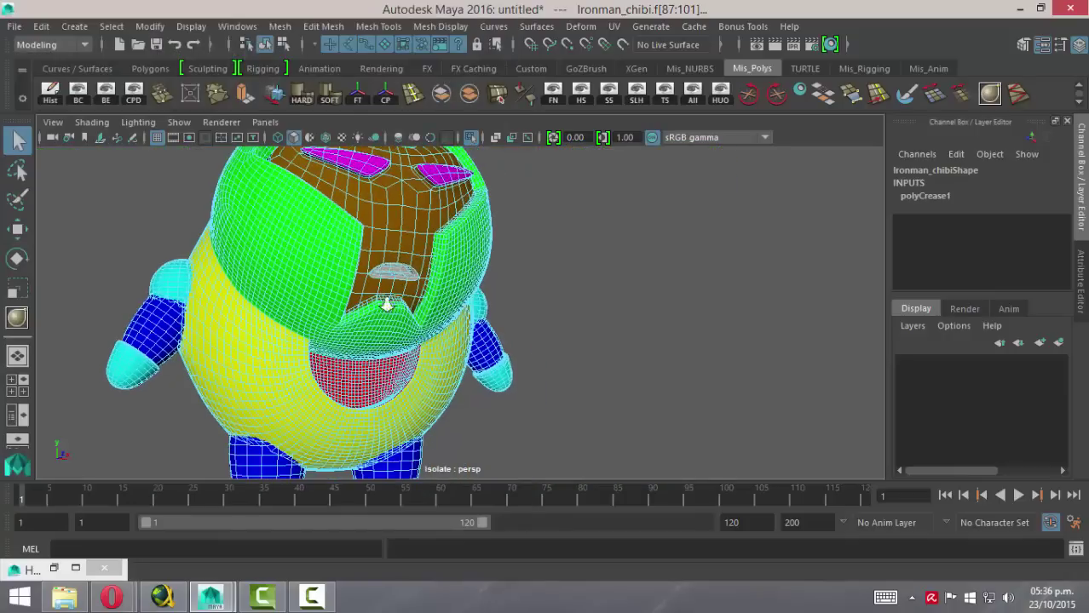
scroll(386, 304, up, 3)
click(54, 568)
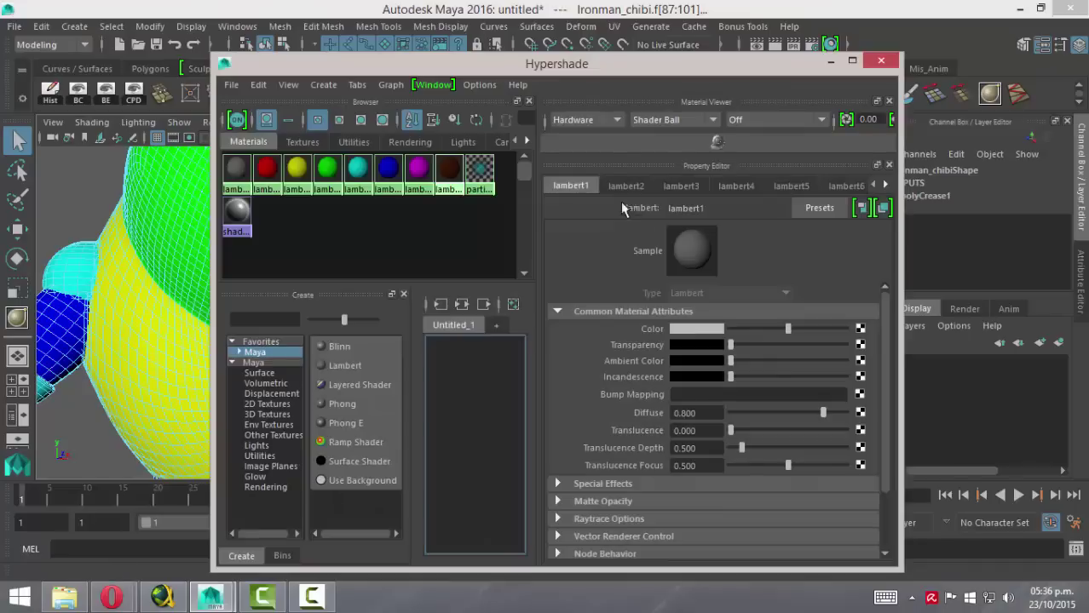
right_drag(449, 169, 469, 126)
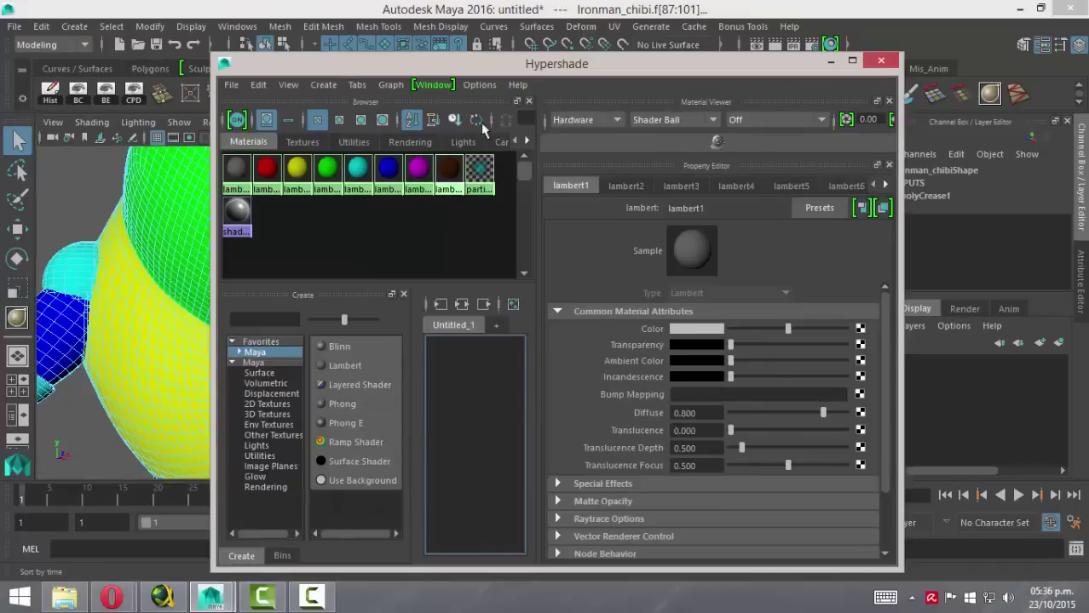
click(881, 60)
- Return to Object Mode and clear the selection
scroll(511, 268, down, 3)
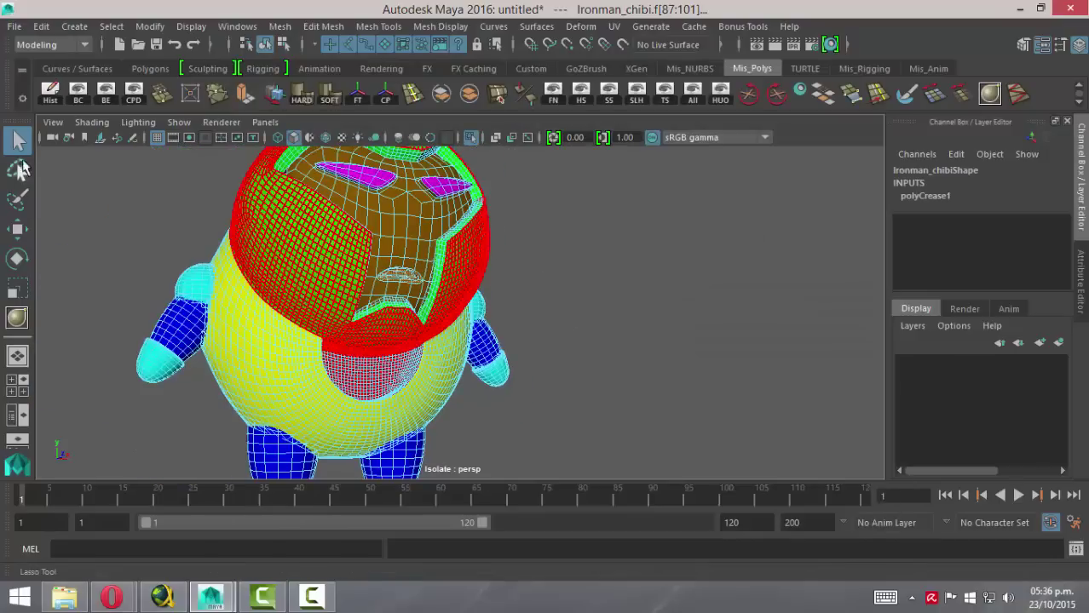
right_drag(377, 153, 435, 128)
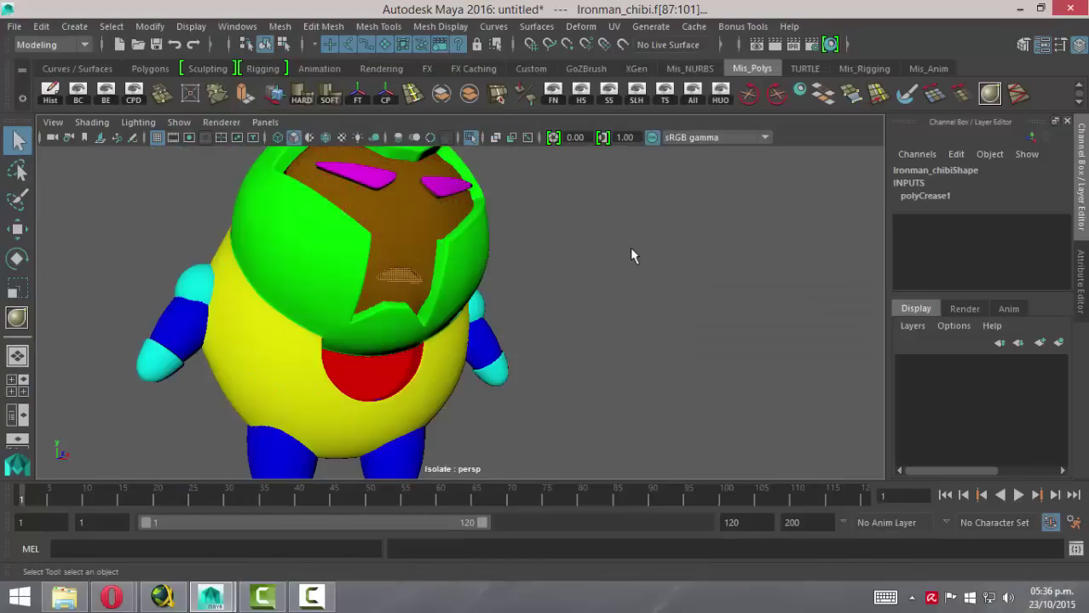
alt+drag(630, 247, 667, 286)
scroll(615, 268, down, 3)
click(620, 264)
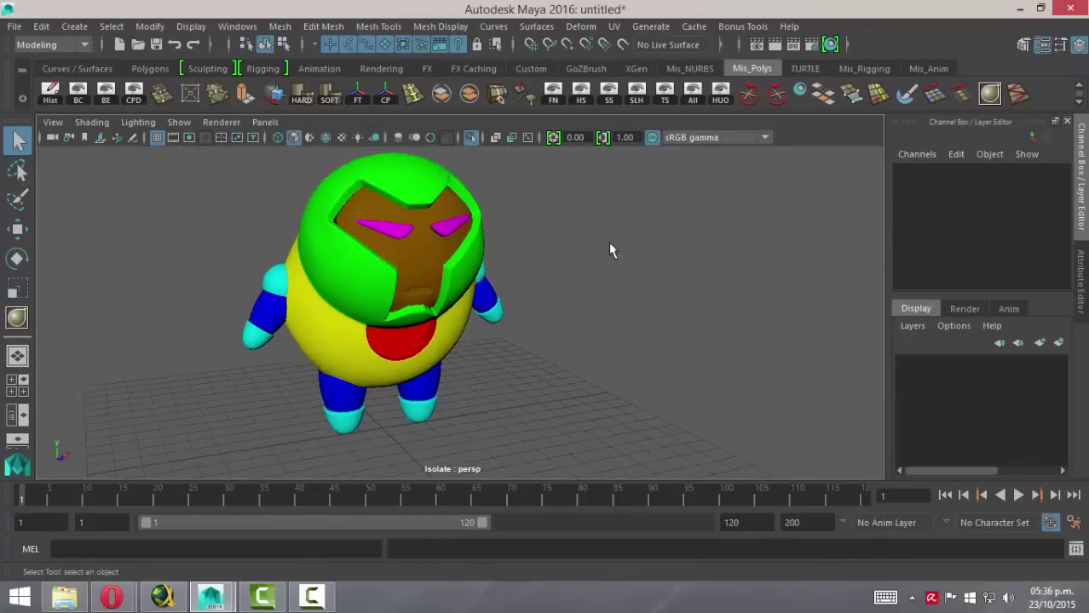
mouse_move(609, 250)
alt+mouse_down()
mouse_move(572, 292)
mouse_move(593, 293)
alt+mouse_up()
click(473, 308)
click(593, 292)
mouse_move(510, 243)
alt+mouse_down()
mouse_move(648, 295)
mouse_move(729, 256)
alt+mouse_up()
alt+drag(489, 252, 782, 209)
alt+drag(463, 284, 312, 322)
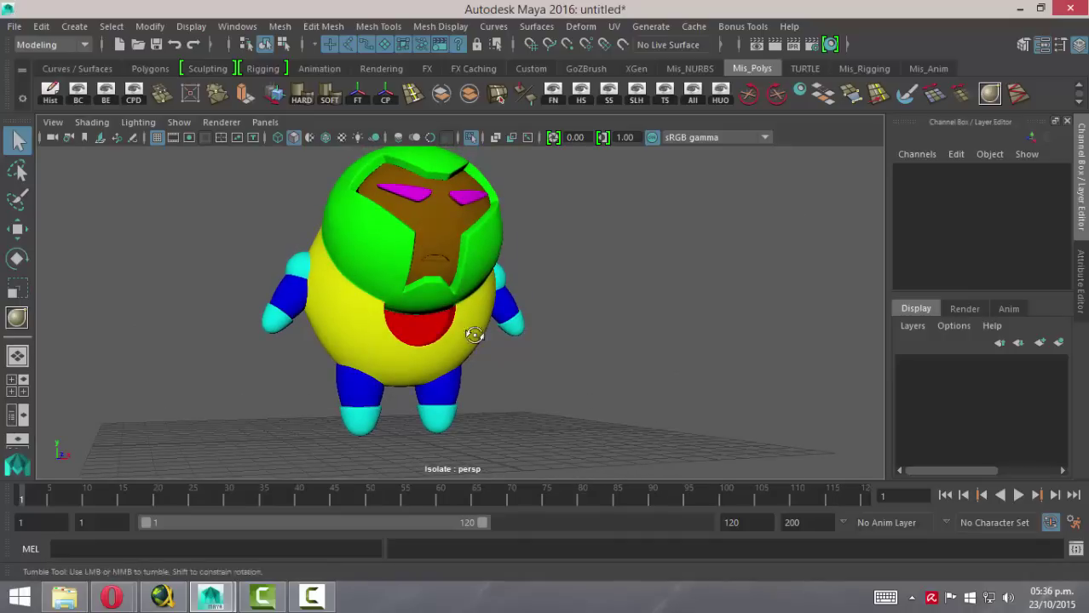
alt+drag(474, 336, 197, 248)
mouse_move(509, 345)
alt+mouse_down()
mouse_move(557, 335)
mouse_move(511, 326)
mouse_move(442, 337)
mouse_move(433, 307)
mouse_move(425, 347)
mouse_move(473, 341)
mouse_move(460, 340)
alt+mouse_up()
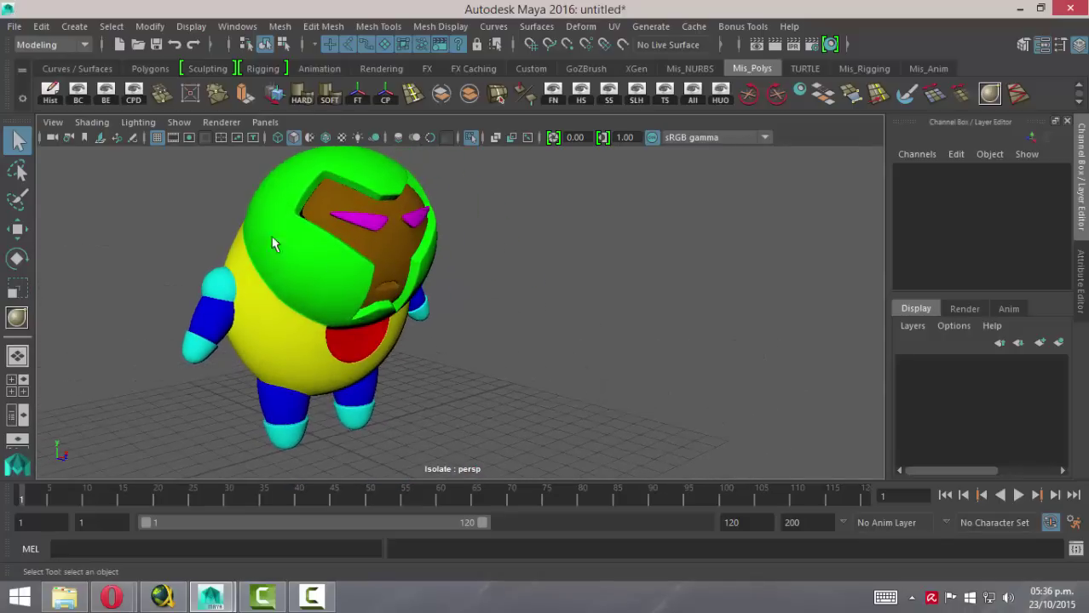
mouse_move(359, 284)
alt+mouse_down()
mouse_move(396, 277)
mouse_move(462, 293)
mouse_move(442, 267)
alt+mouse_up()
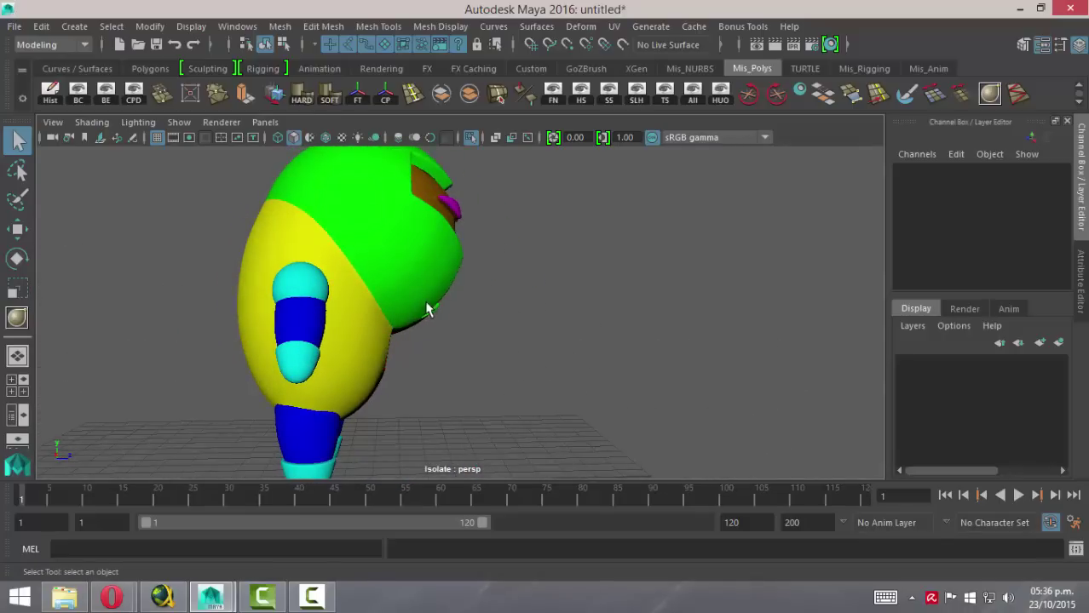
mouse_move(428, 310)
alt+mouse_down()
mouse_move(431, 361)
mouse_move(455, 369)
alt+mouse_up()
scroll(226, 289, up, 5)
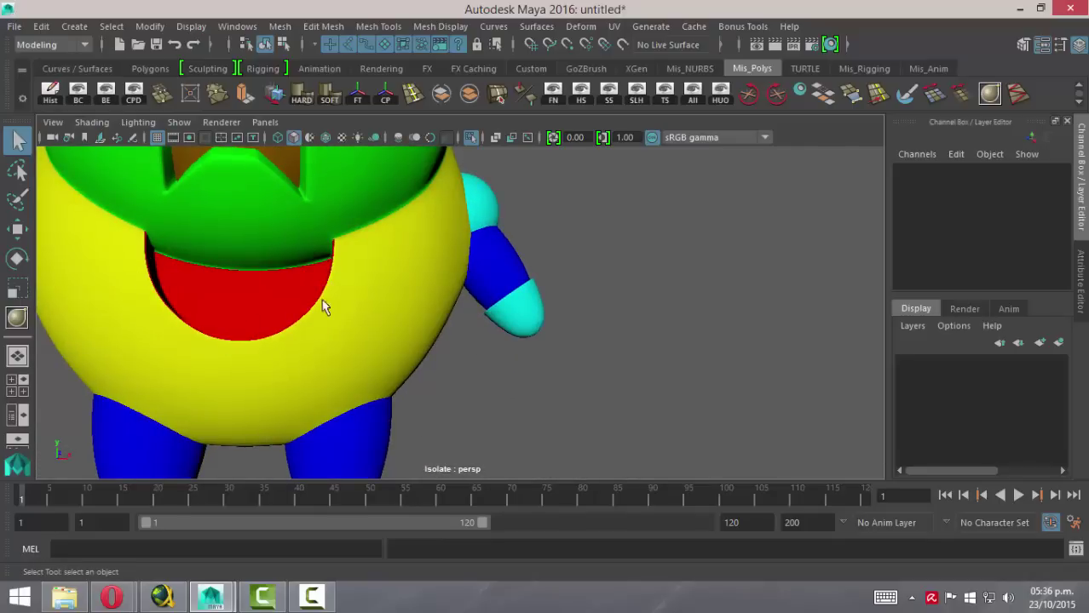
mouse_move(236, 331)
alt+mouse_down()
mouse_move(359, 336)
mouse_move(297, 311)
mouse_move(413, 370)
mouse_move(310, 321)
mouse_move(304, 334)
alt+mouse_up()
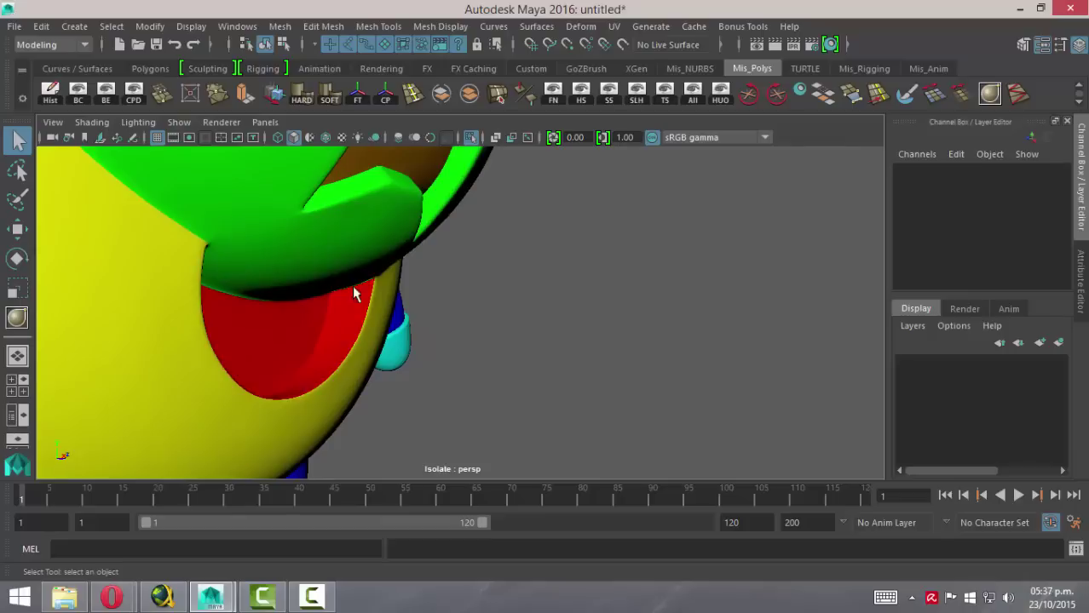
mouse_move(383, 353)
alt+mouse_down()
mouse_move(273, 360)
mouse_move(227, 313)
alt+mouse_up()
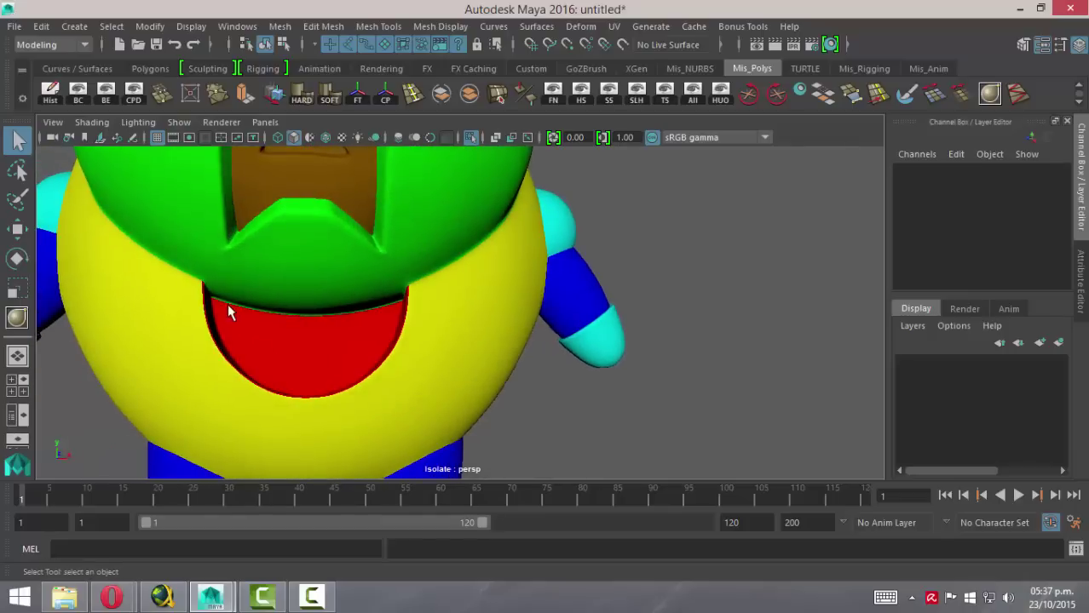
alt+drag(356, 350, 441, 338)
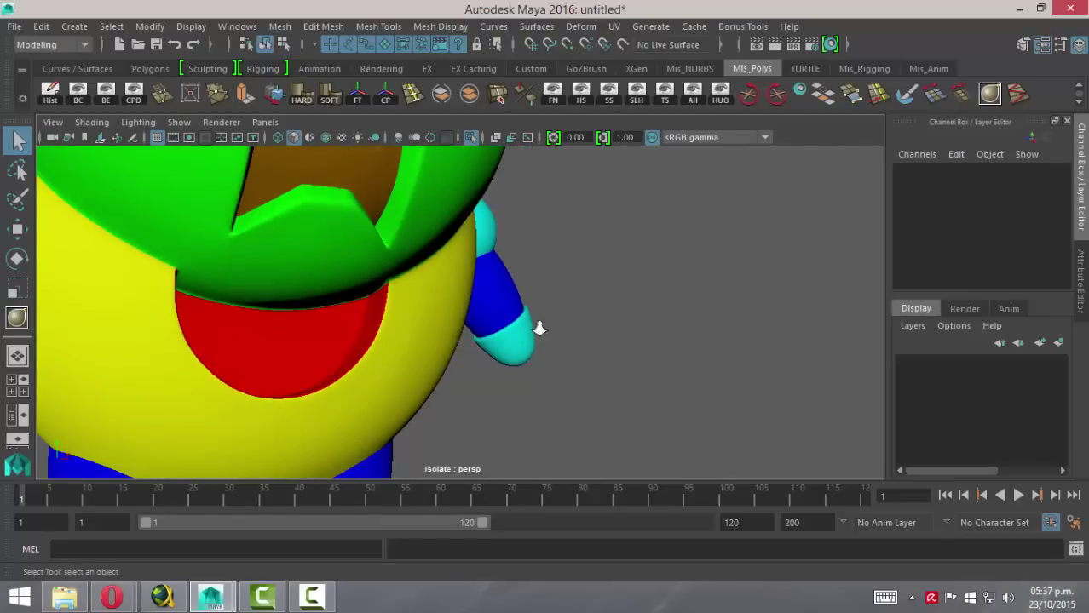
key(f)
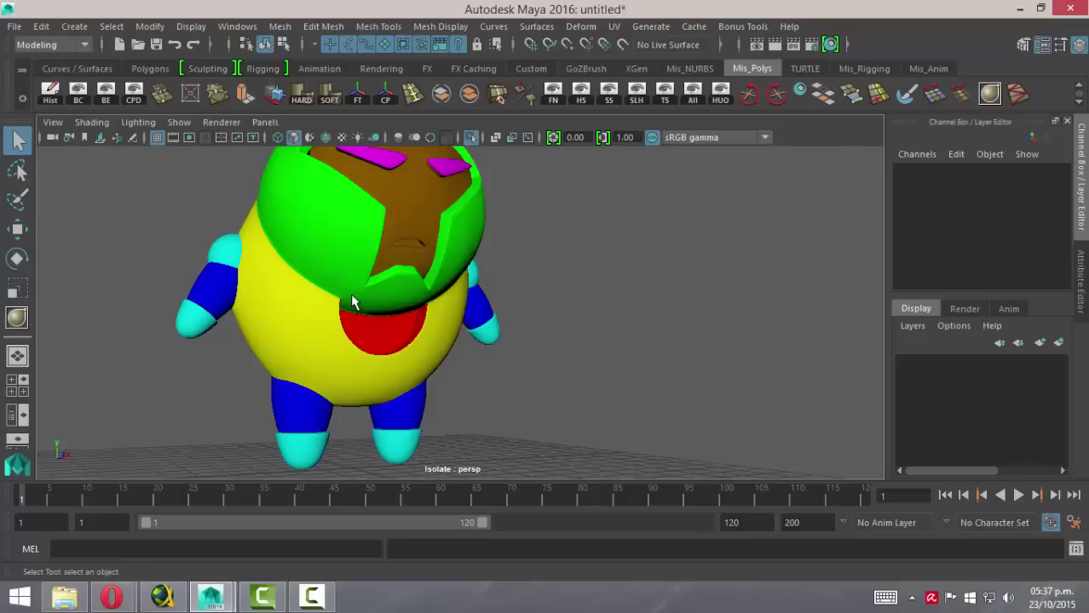
alt+right_drag(446, 285, 353, 287)
alt+drag(353, 287, 418, 285)
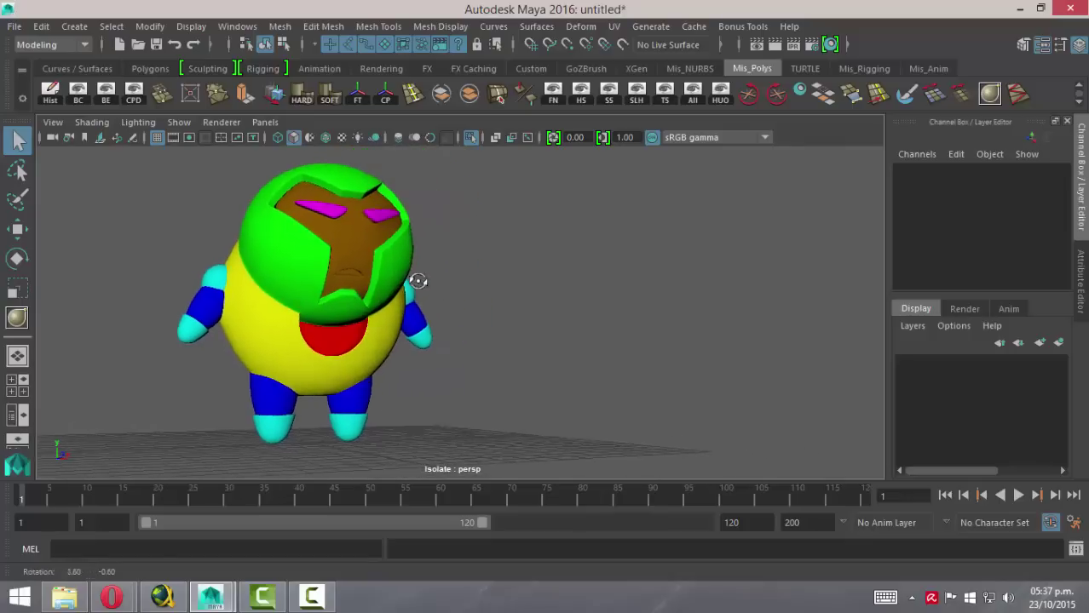
alt+middle_drag(418, 285, 311, 270)
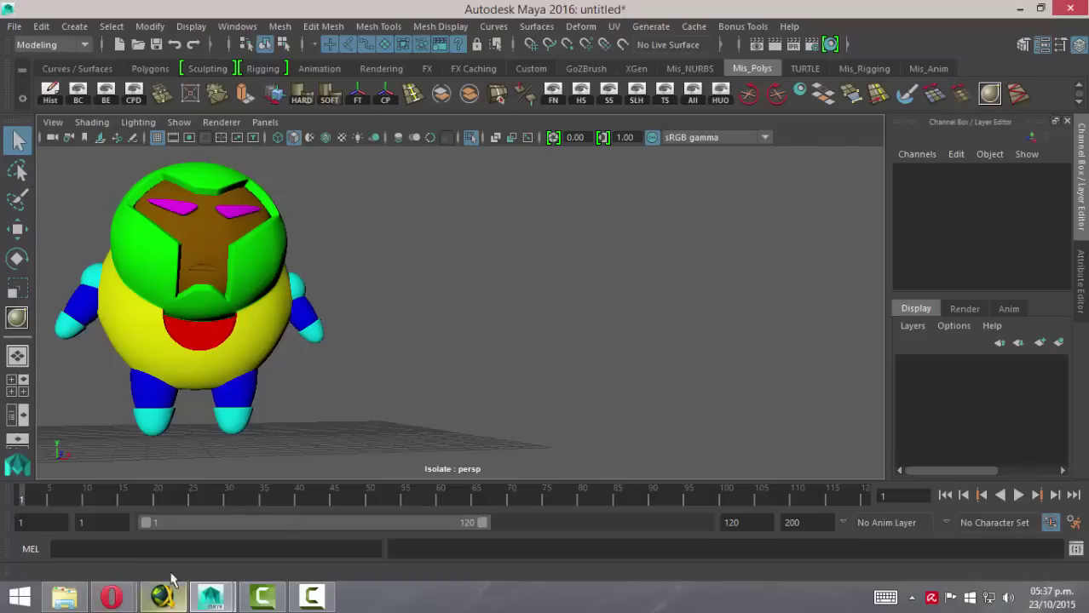
- Open Hypershade, select the red lambert2 material, highlight its name field, and maximize the window
click(798, 88)
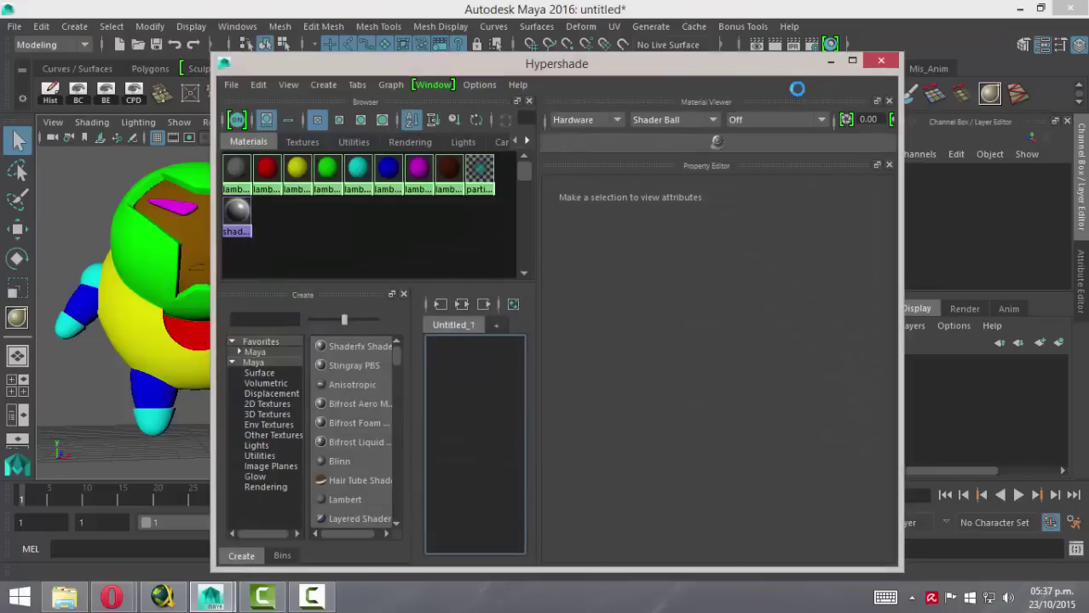
drag(623, 68, 751, 37)
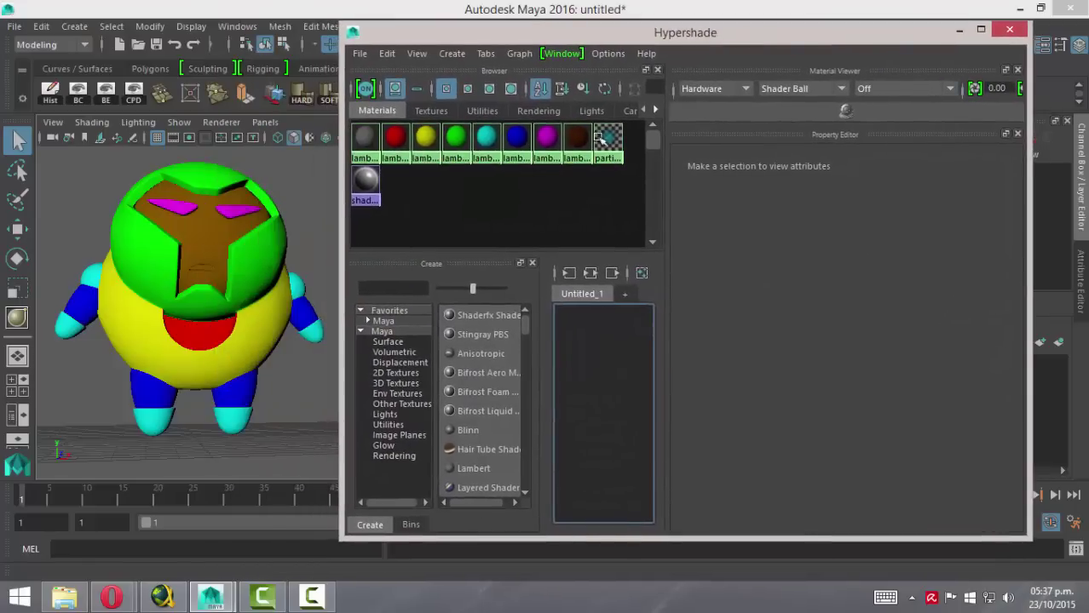
click(395, 136)
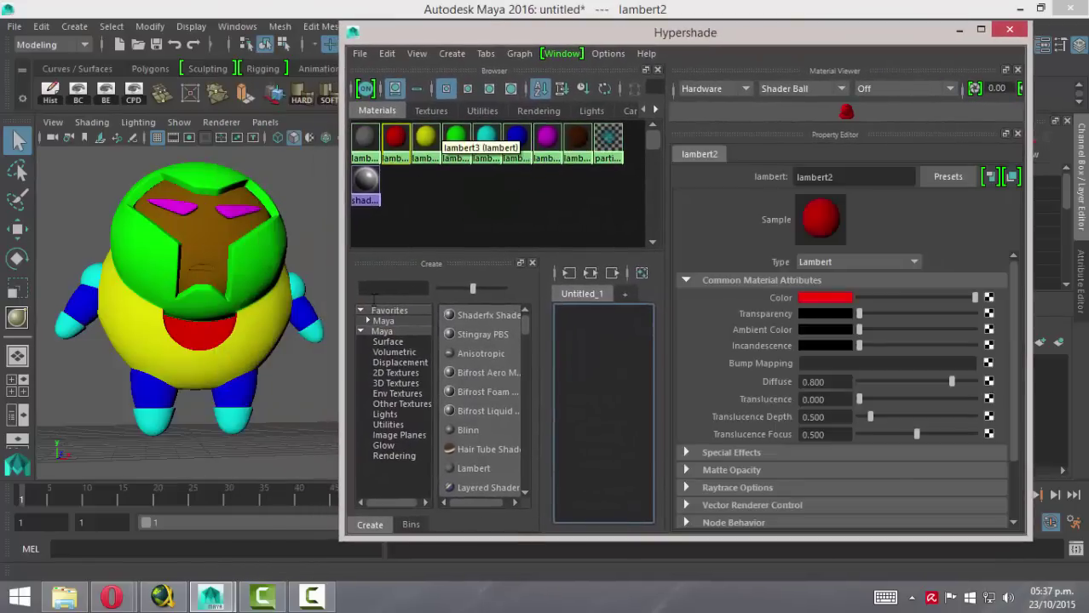
alt+drag(225, 351, 181, 316)
scroll(181, 315, up, 2)
scroll(182, 317, up, 2)
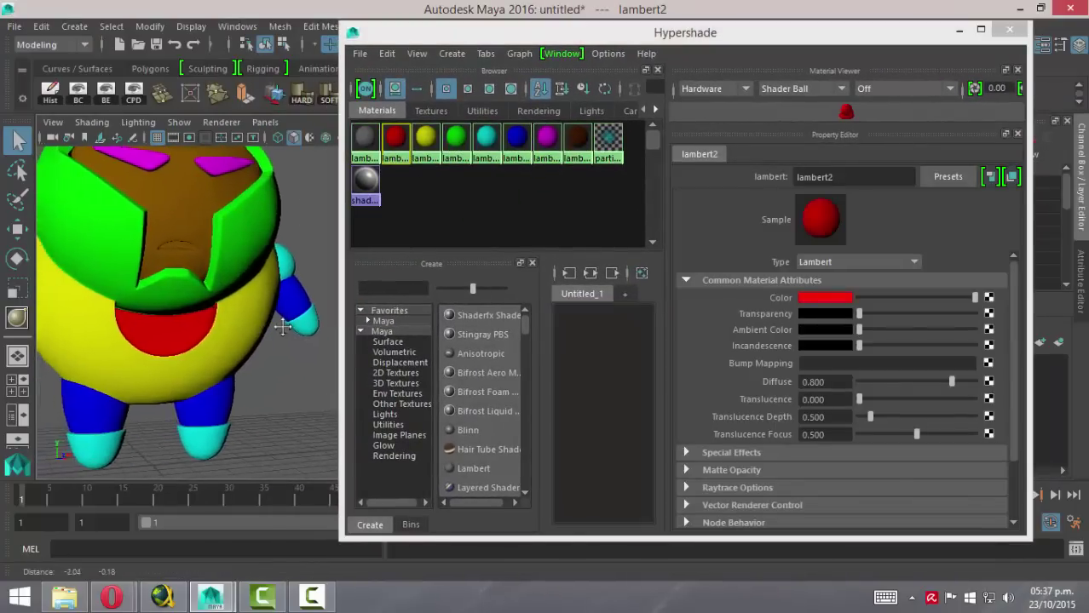
scroll(184, 321, up, 2)
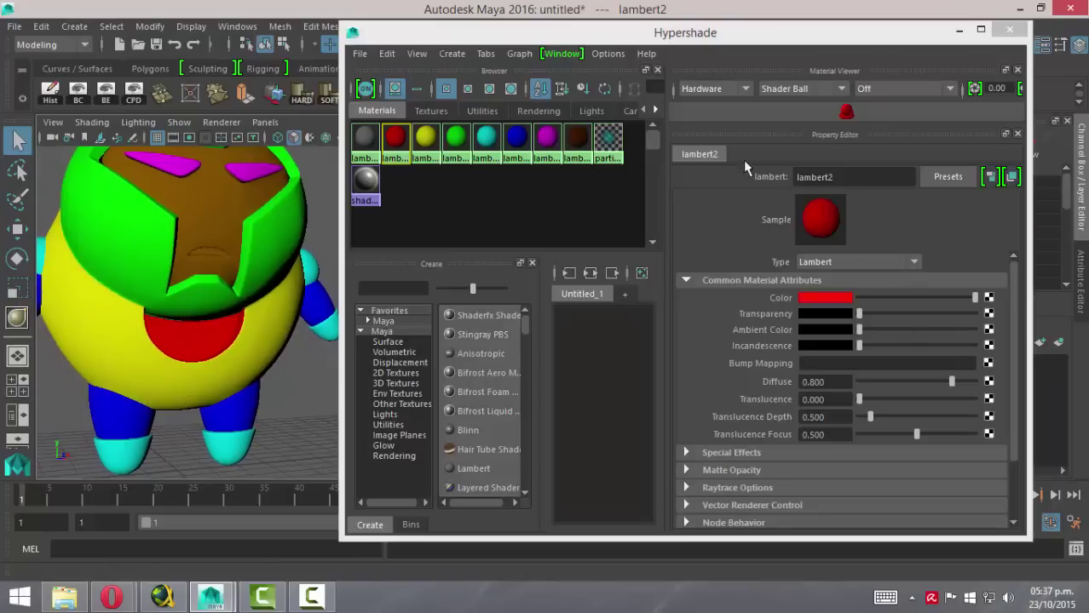
click(840, 176)
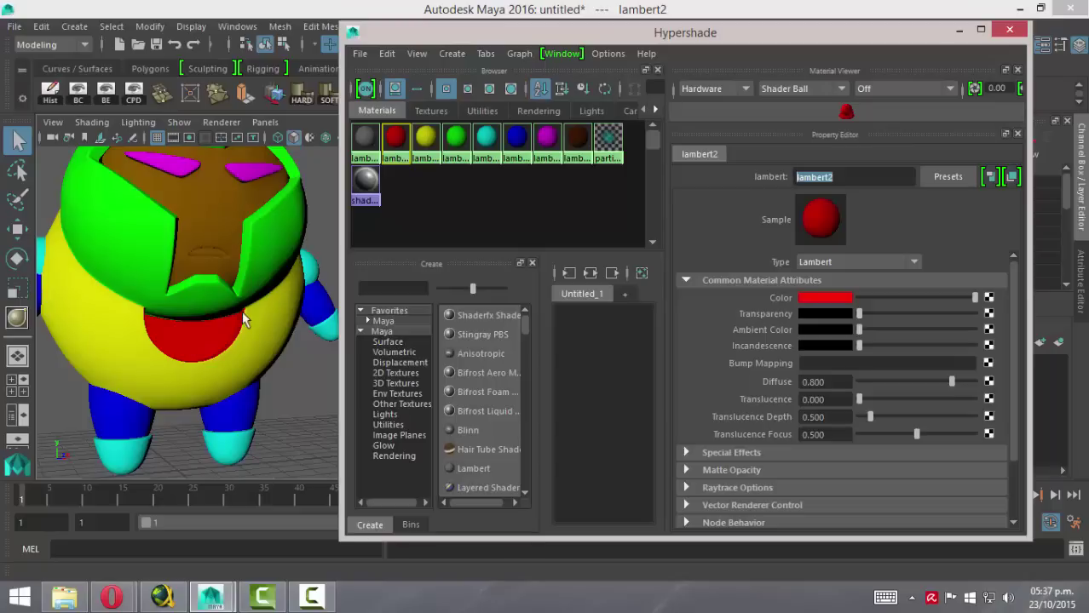
double_click(767, 27)
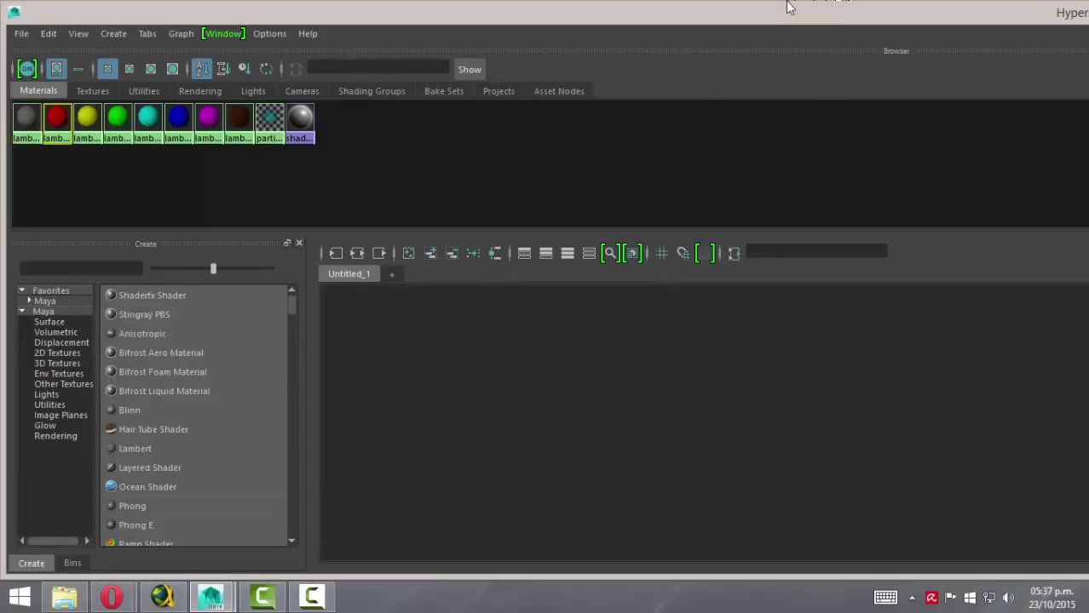
- Graph lambert2's network, rename lambert2SG to Nucleo, and restore Hypershade to a floating window
double_click(782, 9)
double_click(777, 32)
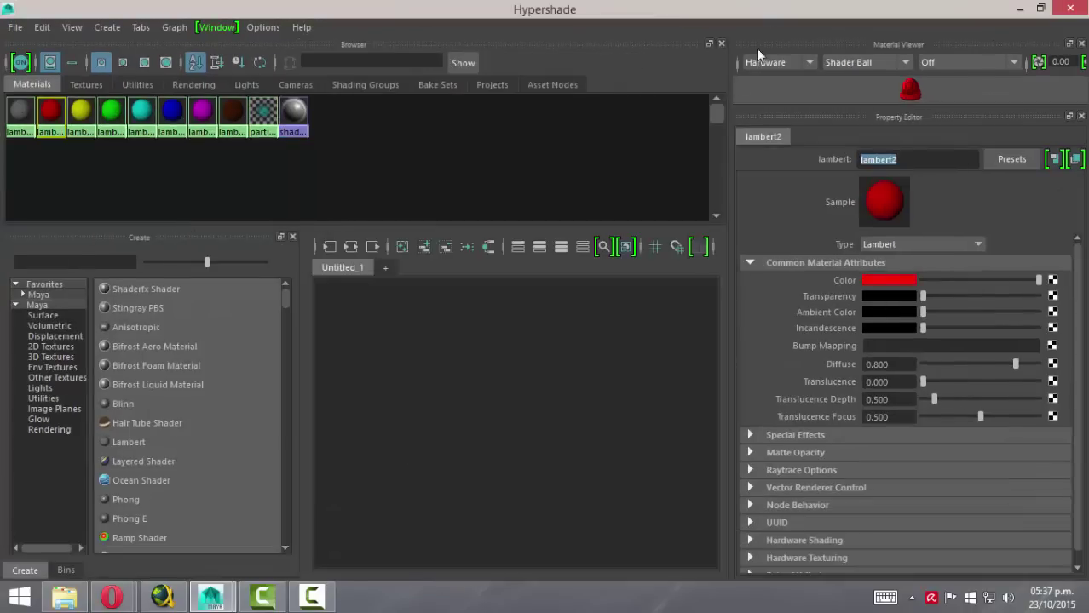
click(465, 298)
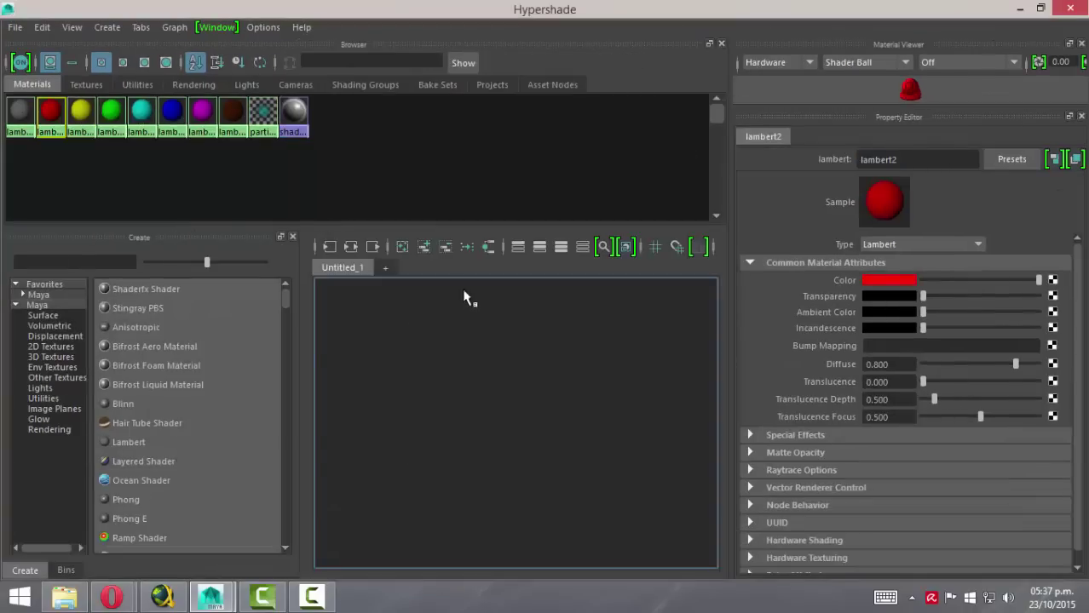
click(349, 247)
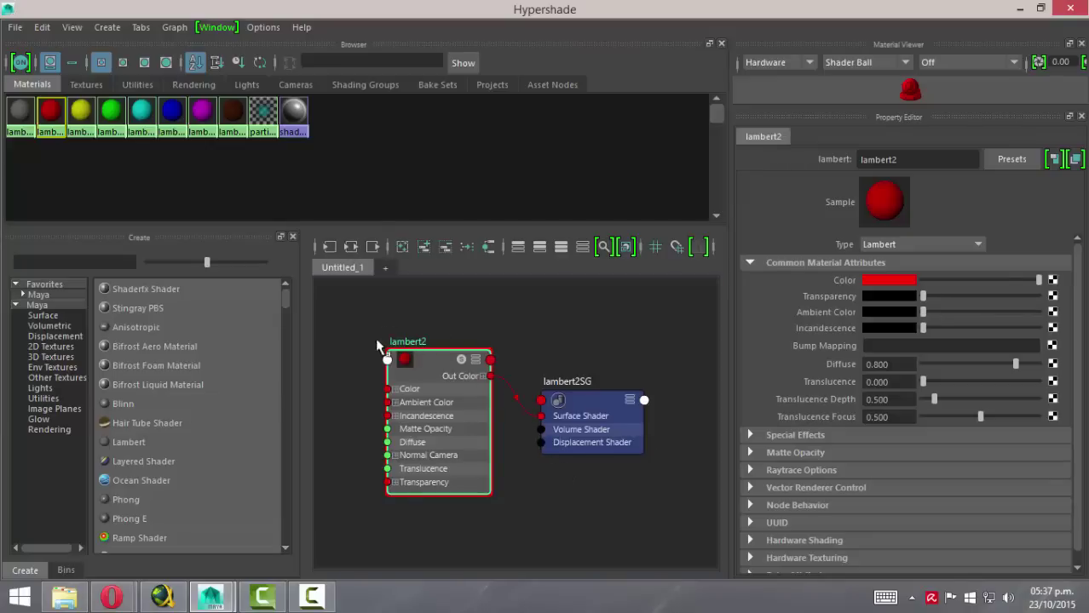
drag(587, 406, 584, 339)
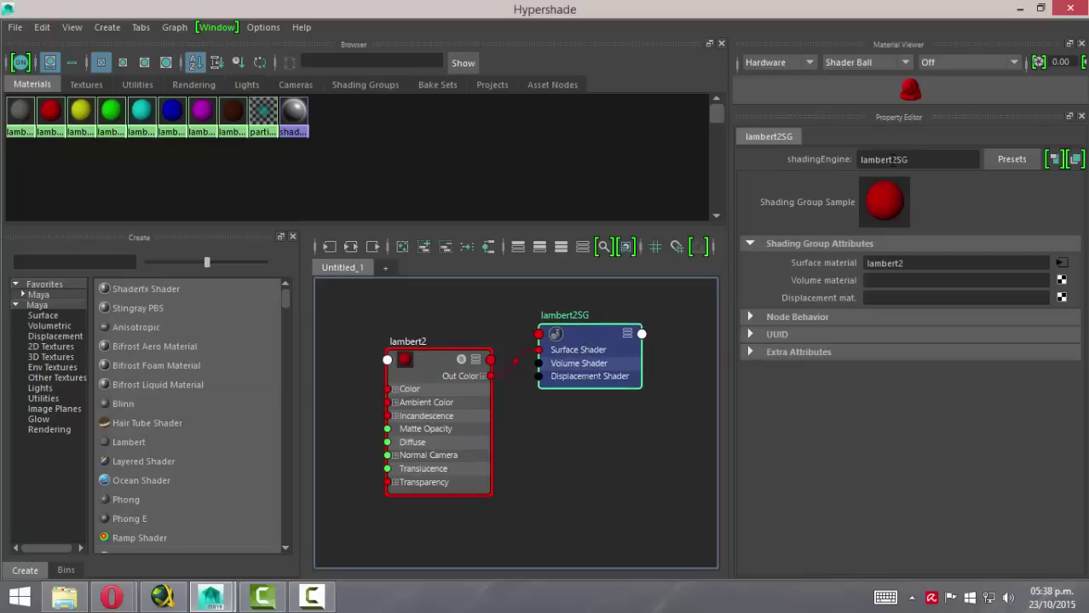
drag(914, 160, 707, 192)
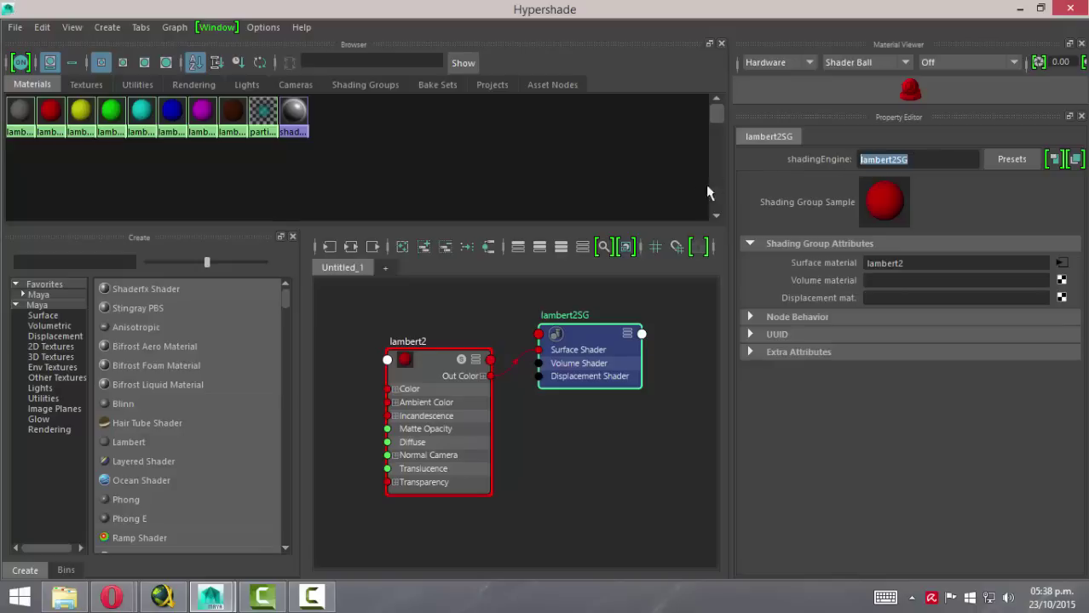
text(Nucleo)
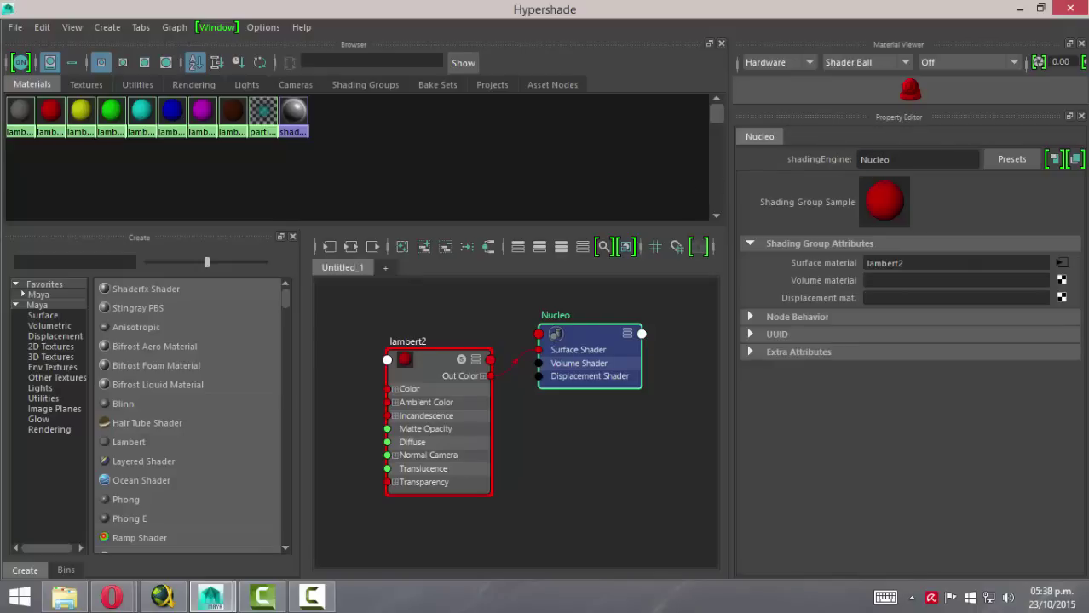
double_click(512, 12)
drag(584, 32, 757, 27)
mouse_move(170, 315)
alt+mouse_down()
mouse_move(214, 311)
mouse_move(155, 301)
alt+mouse_up()
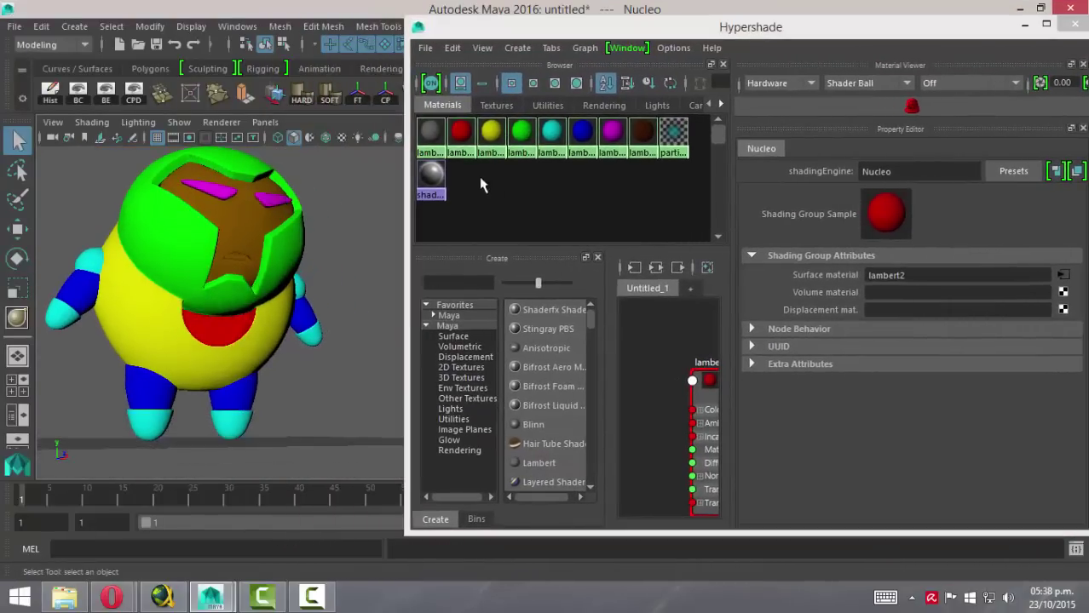
- Rename the yellow lambert3 material's shading group lambert3SG to Cuerpo
click(494, 131)
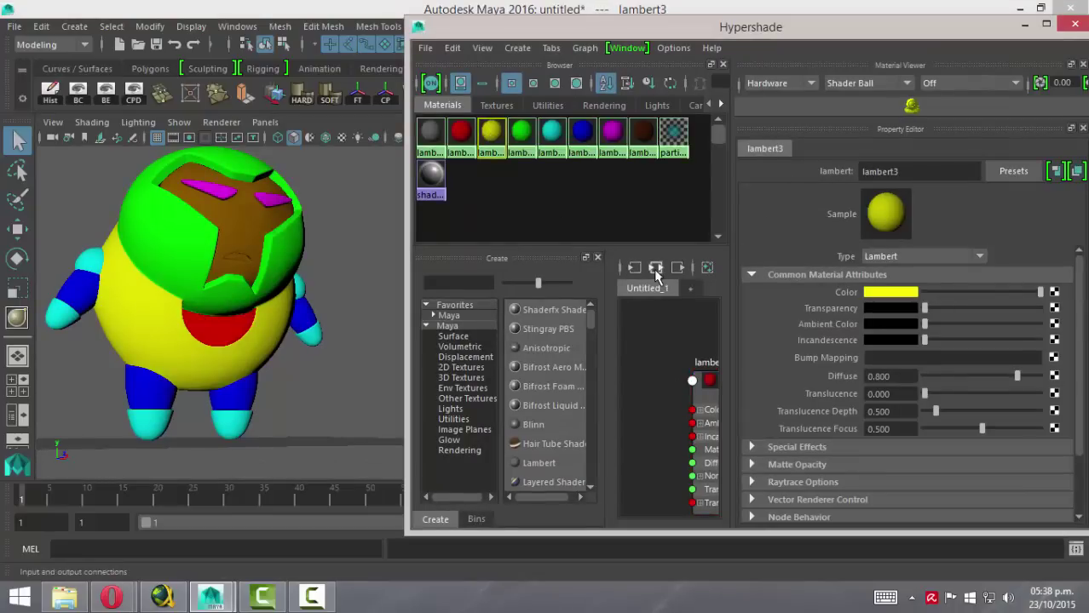
click(655, 268)
click(687, 410)
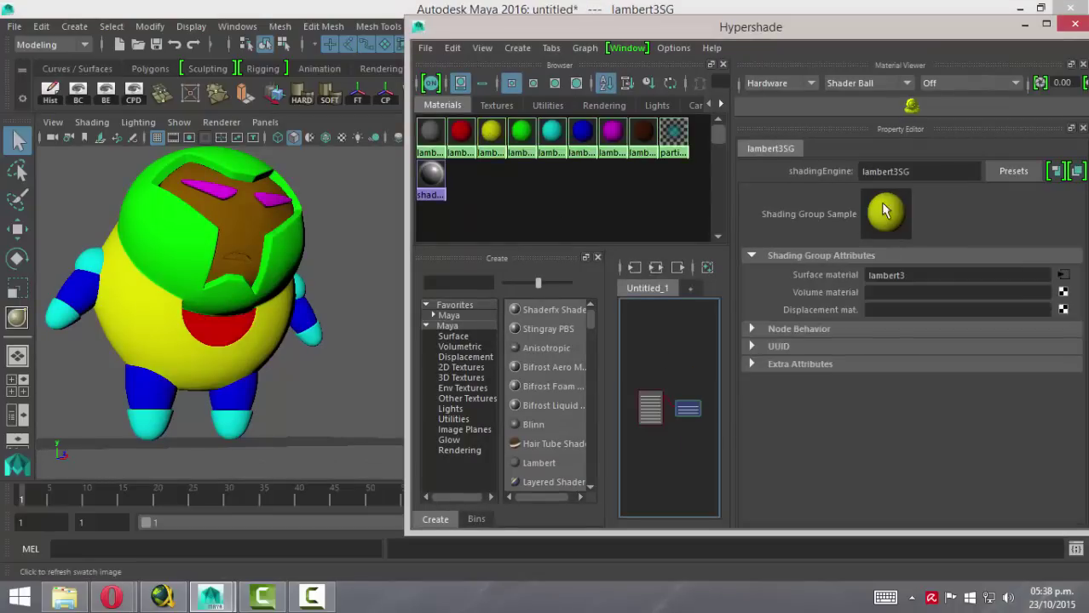
drag(928, 171, 850, 243)
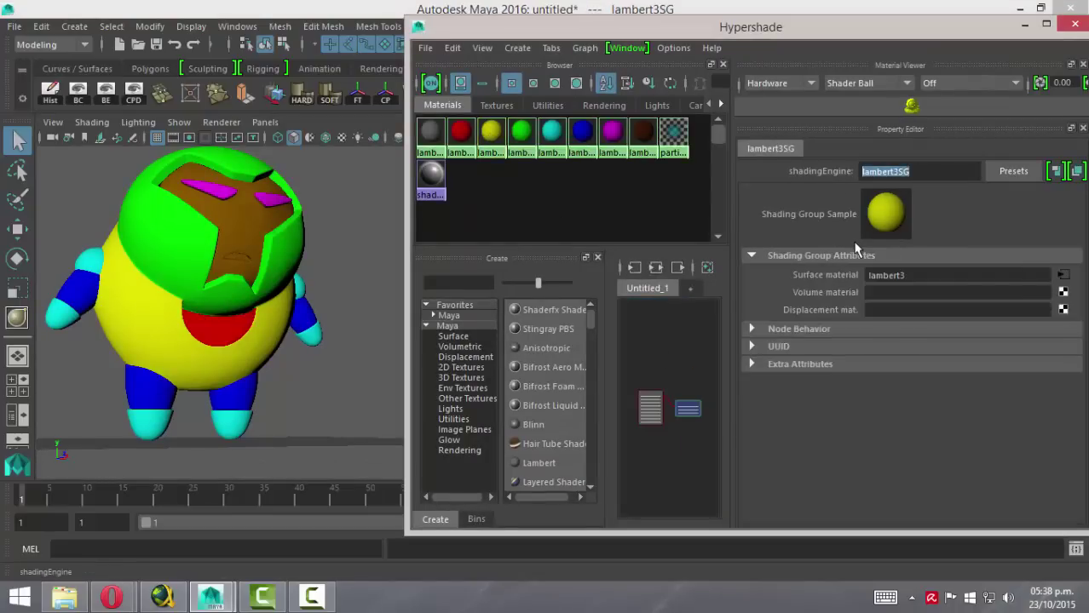
text(Cuerpo)
key(Return)
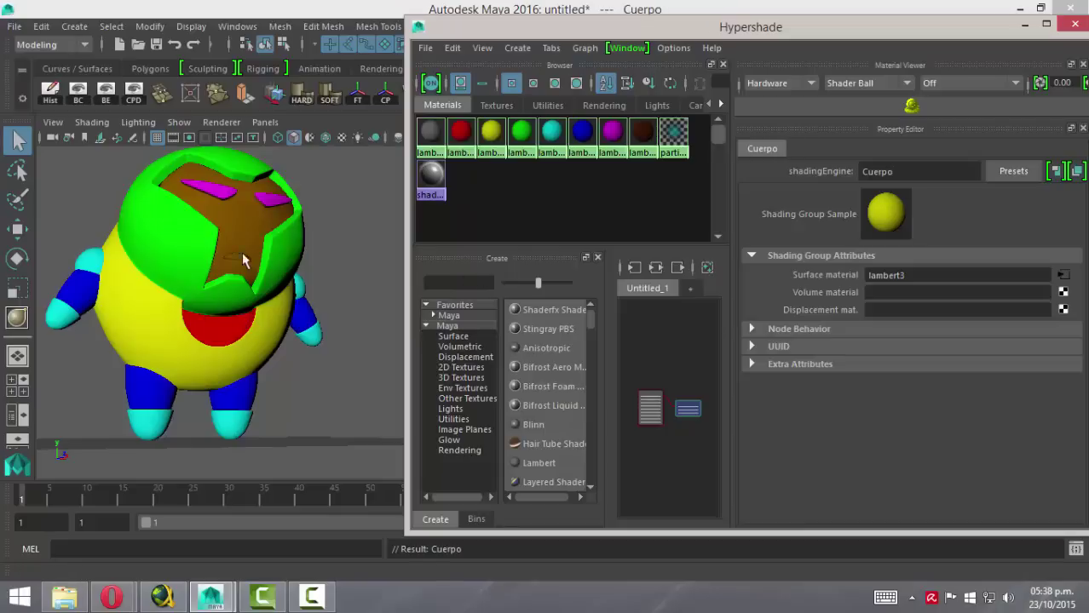
- Rename the green lambert4 material's shading group lambert4SG to Casco
click(166, 245)
click(521, 132)
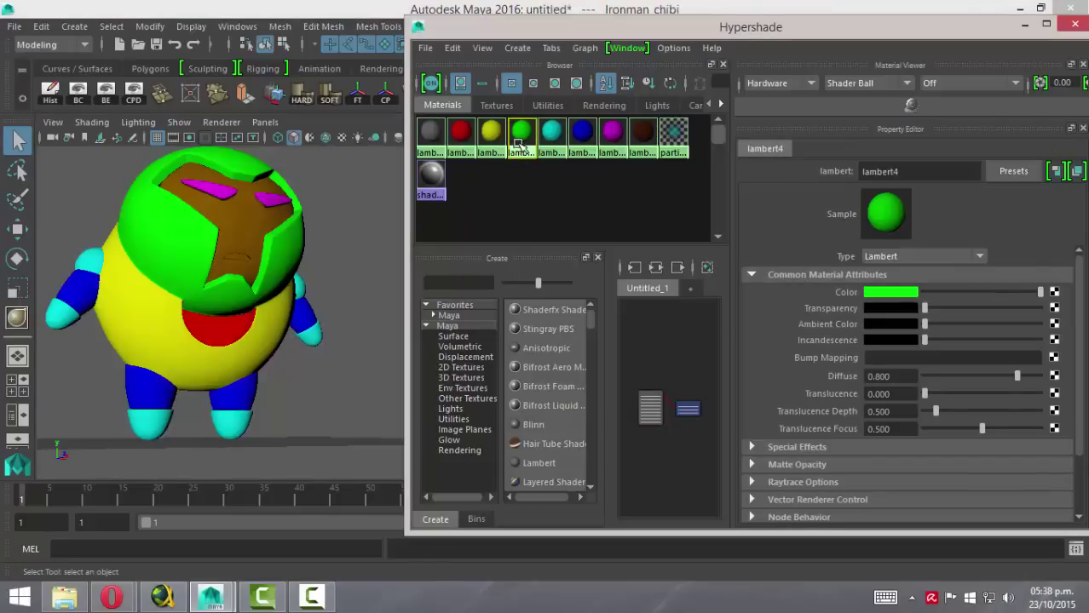
click(689, 410)
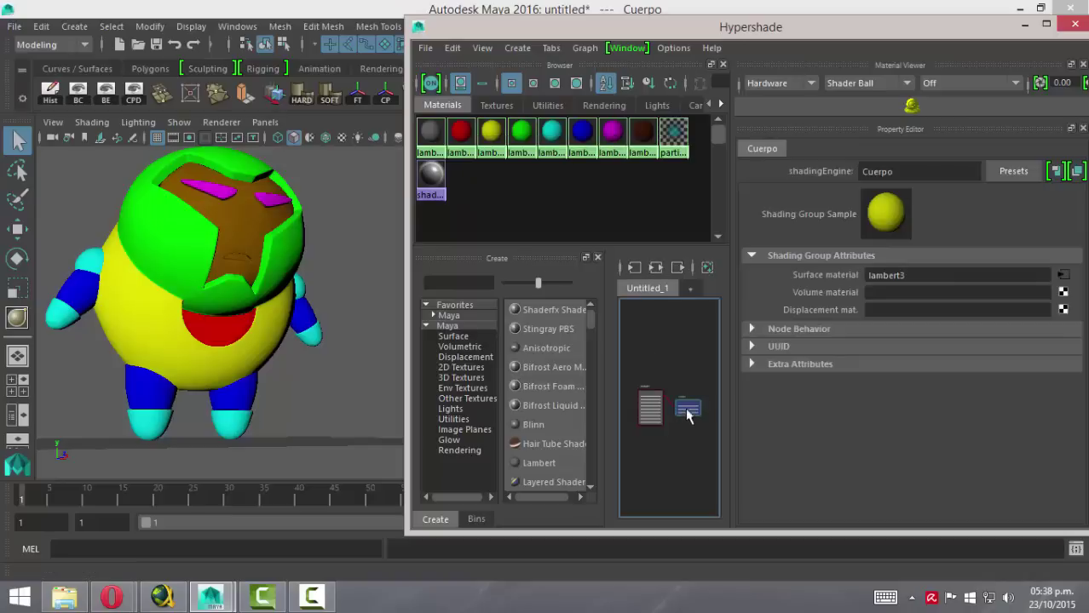
click(673, 375)
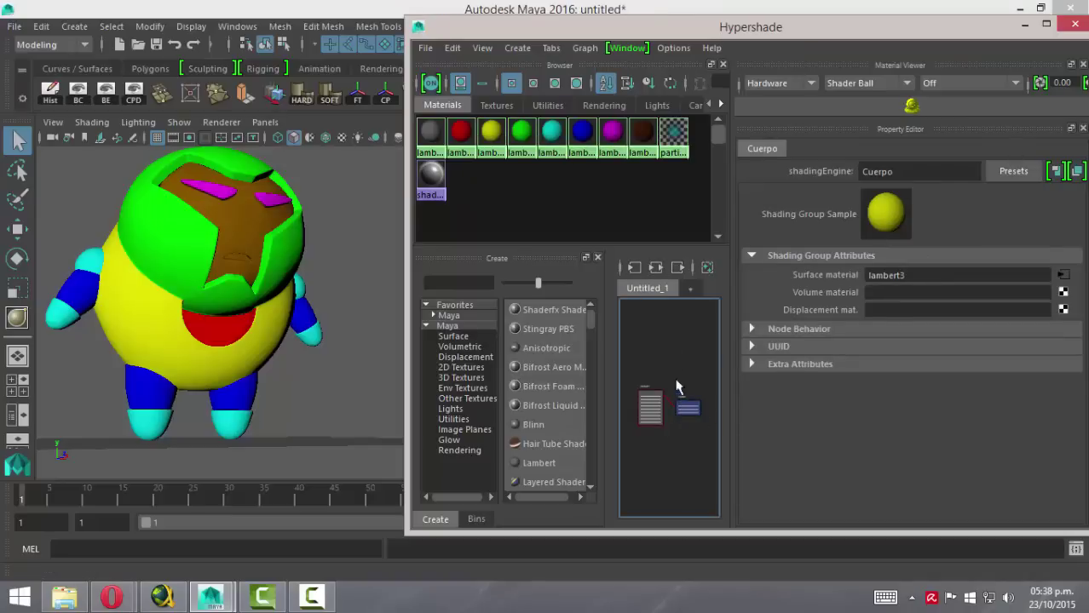
click(521, 133)
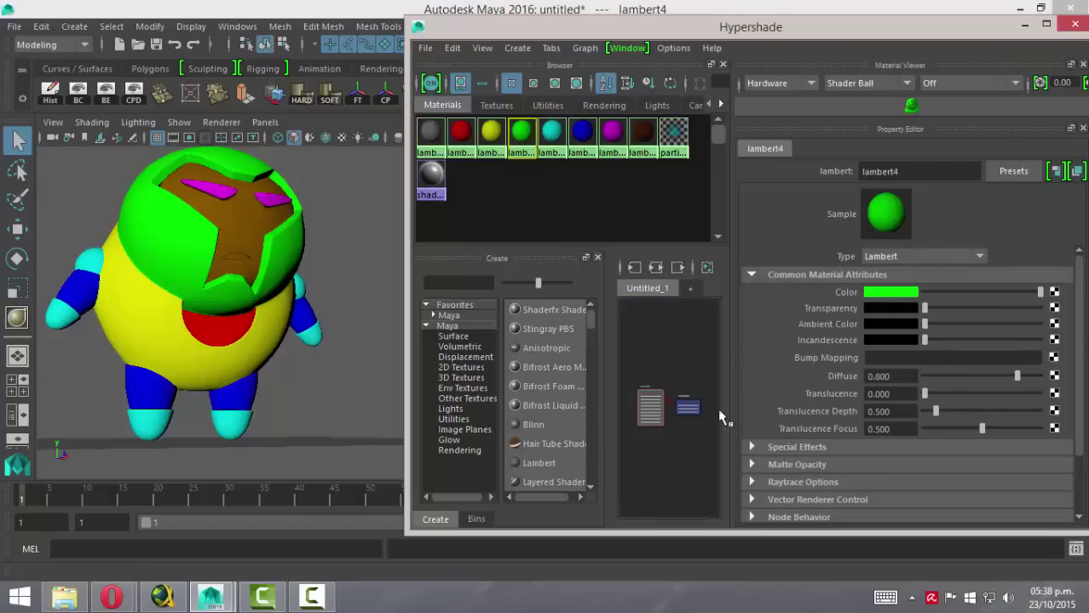
click(689, 409)
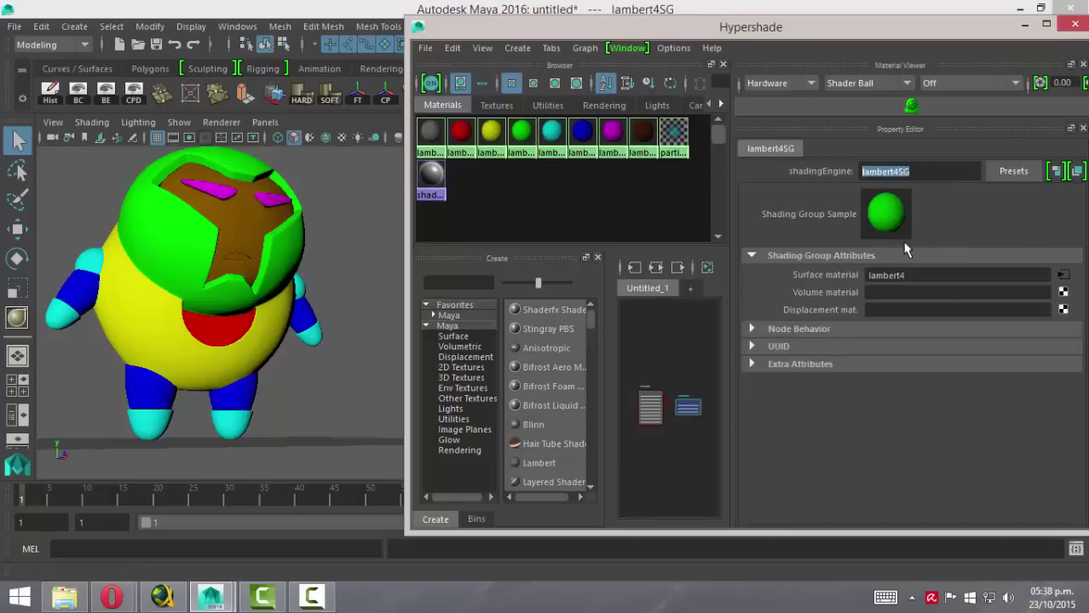
text(Casco)
key(Return)
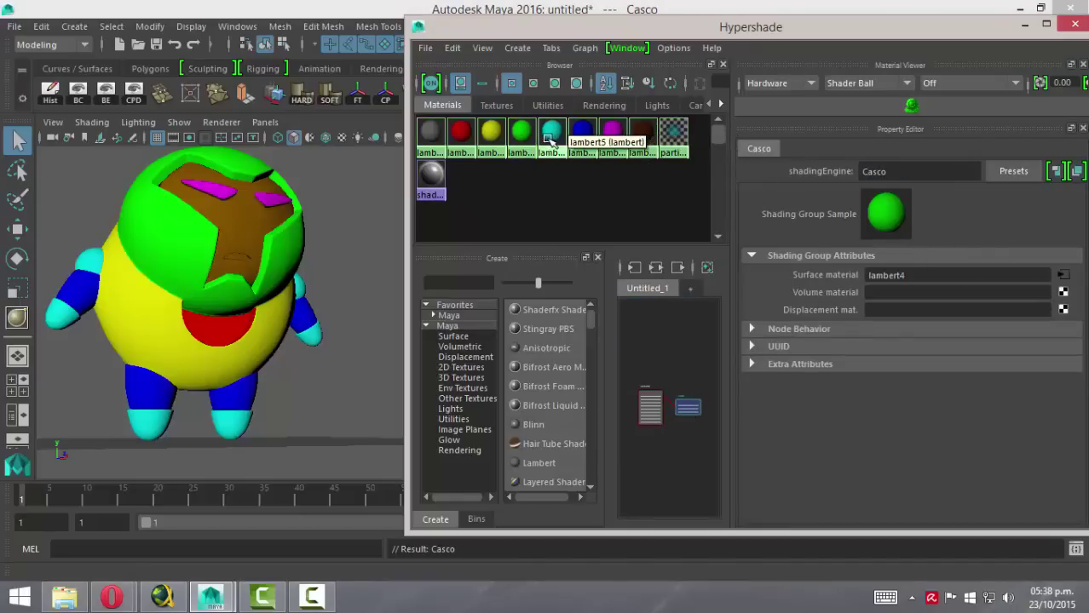
click(552, 134)
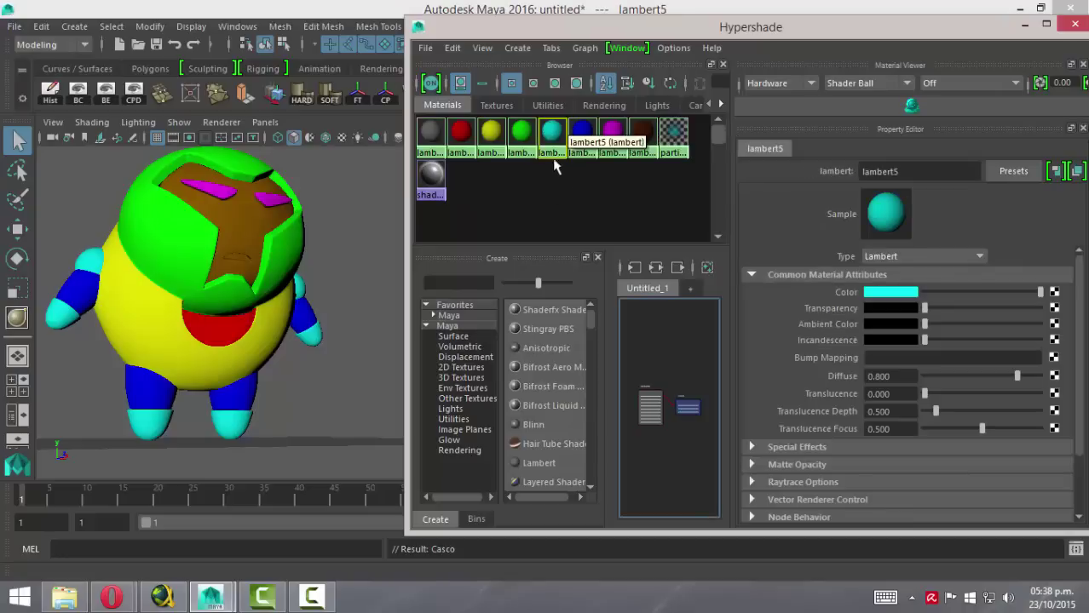
click(688, 408)
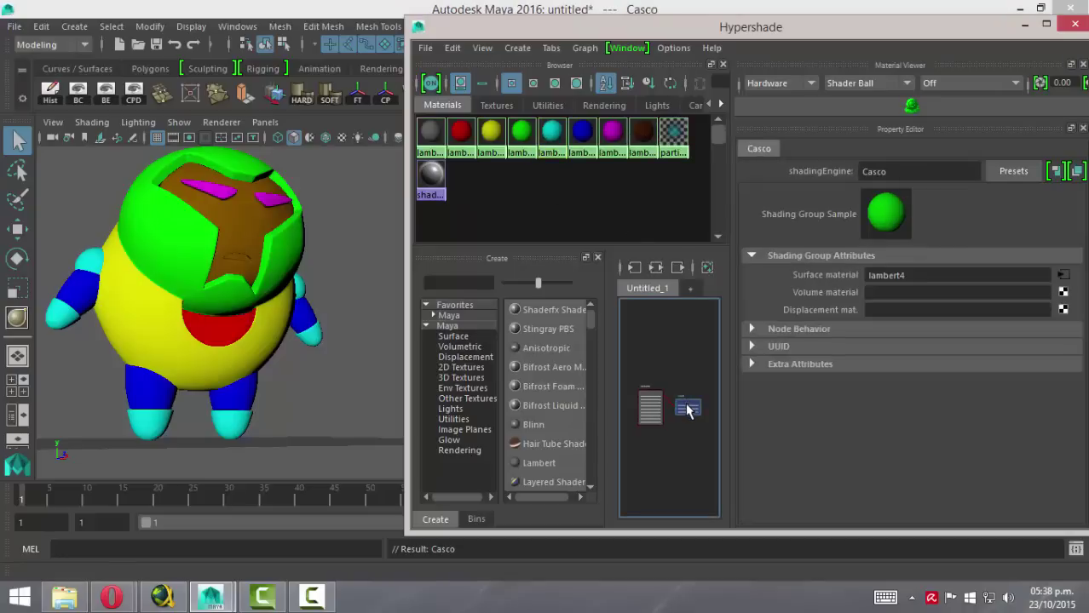
click(552, 135)
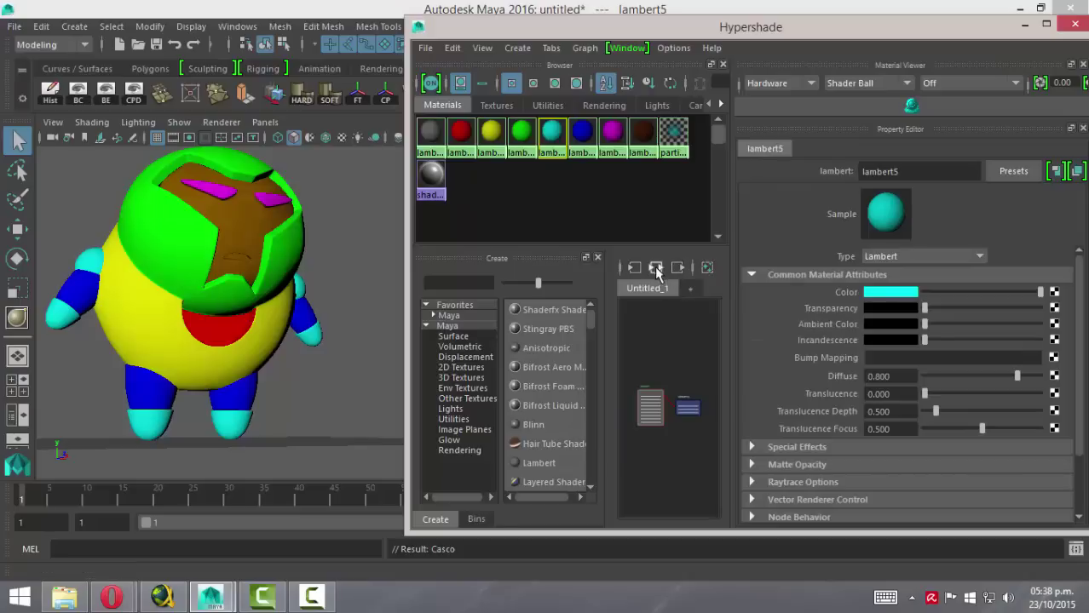
- Rename lambert5SG to MPH, lambert6SG to BP, and lambert7SG to Ojos
click(692, 412)
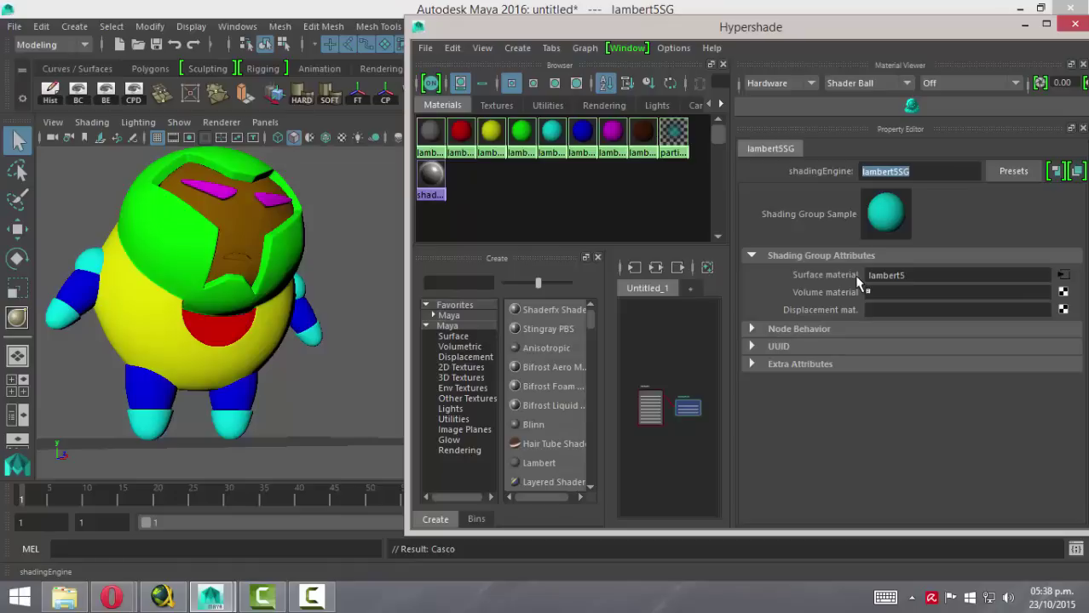
text(MP)
text(H)
key(Return)
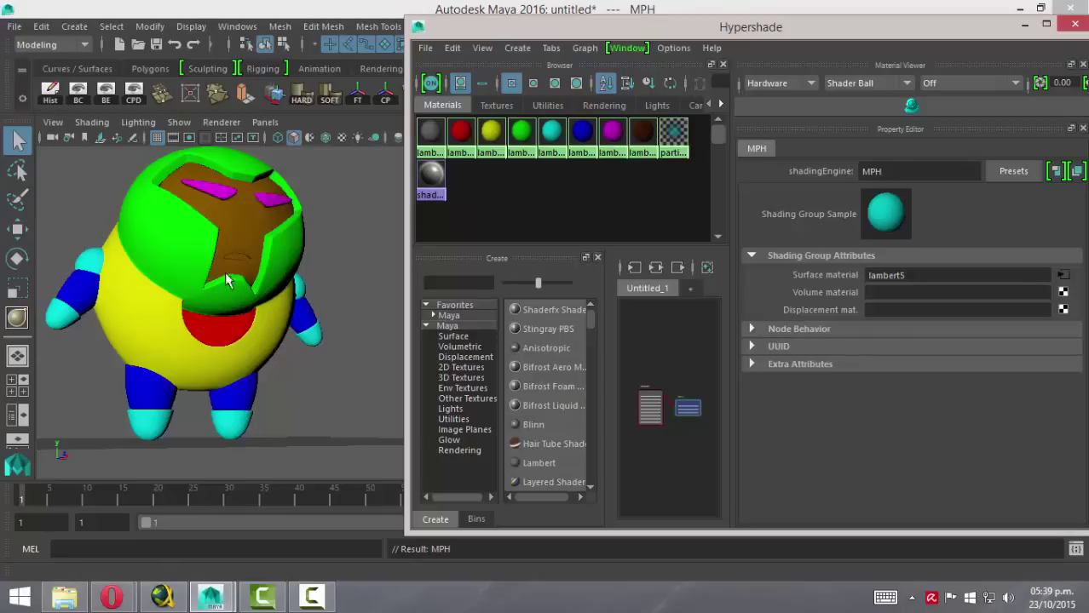
click(585, 137)
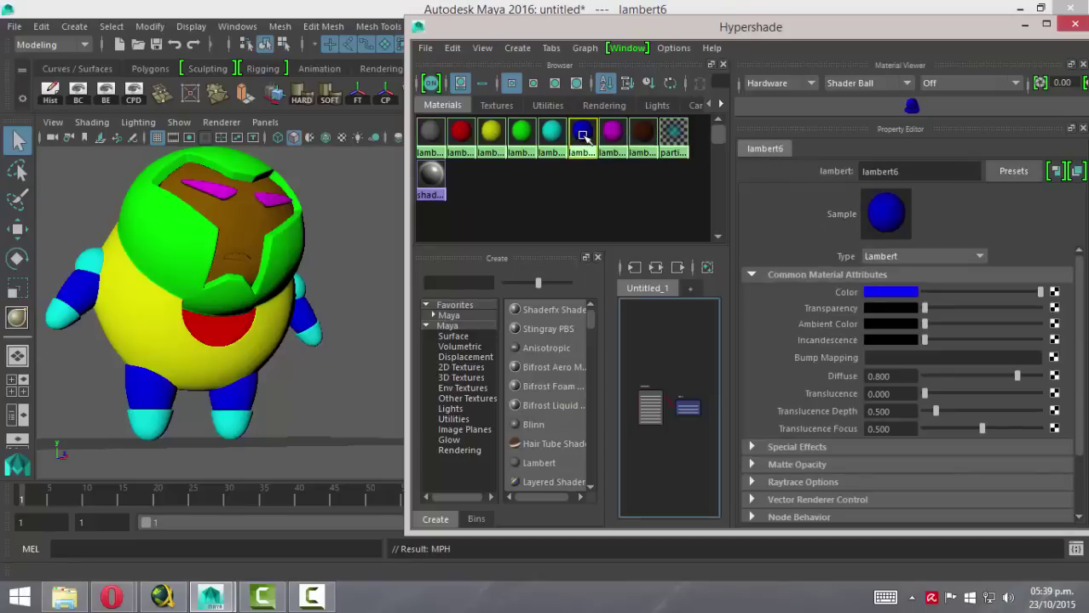
click(686, 410)
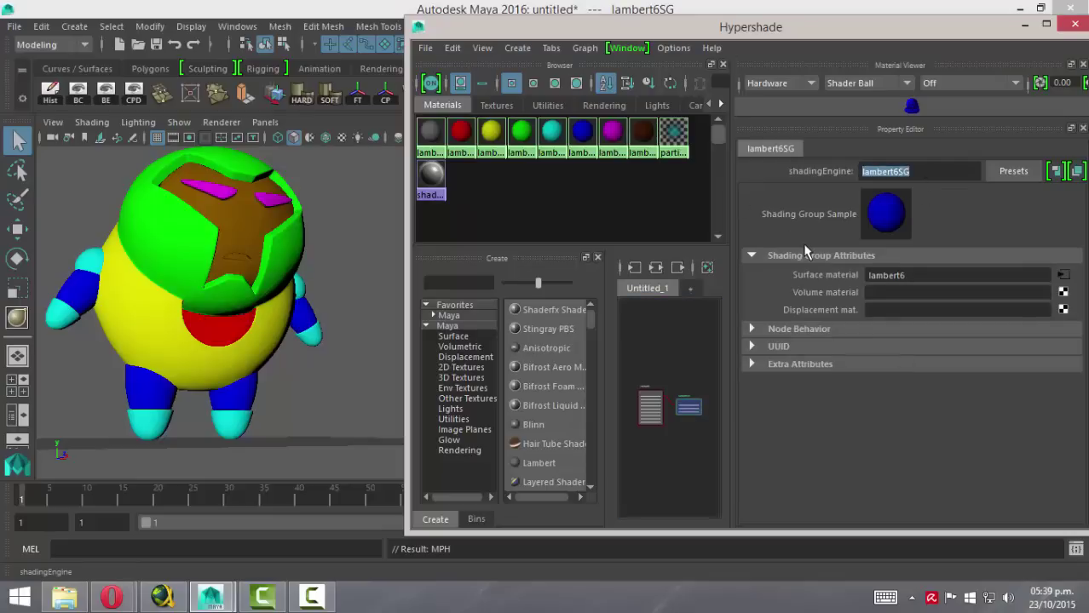
text(BP)
key(Return)
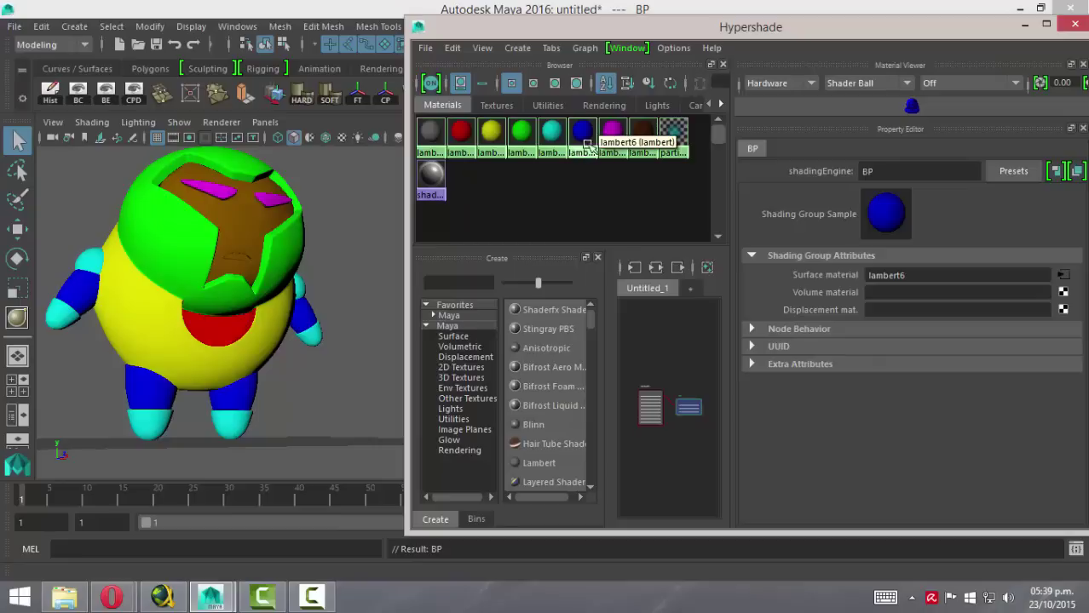
click(613, 129)
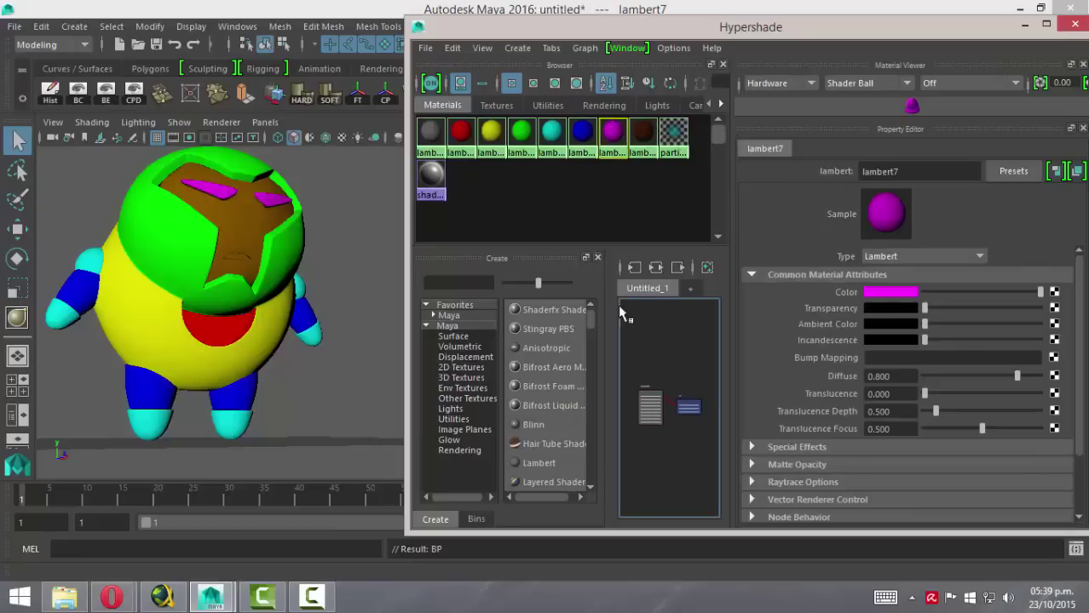
click(686, 411)
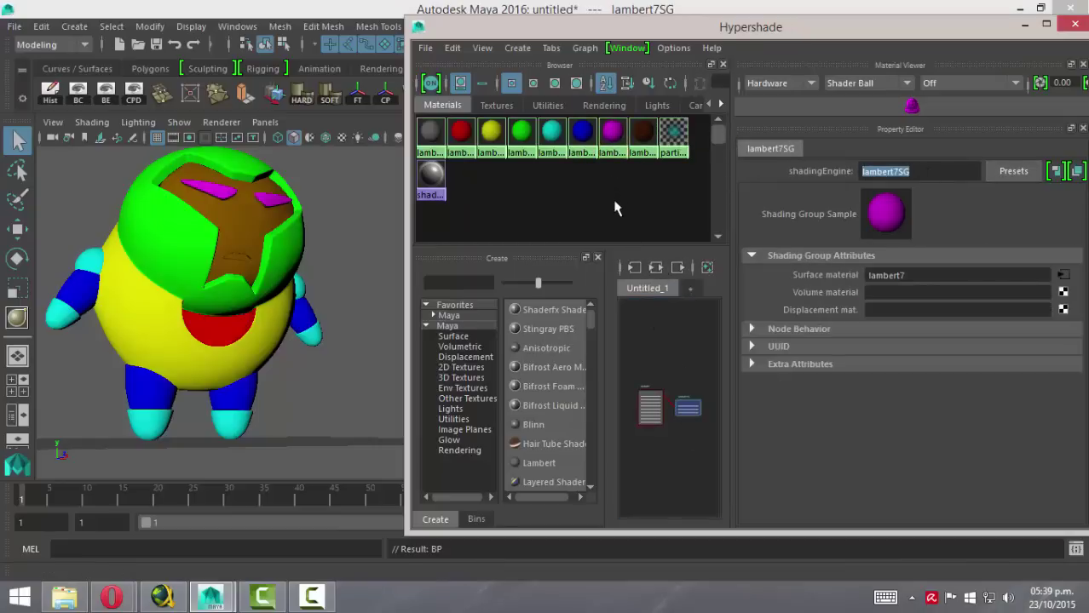
text(Ojos)
key(Return)
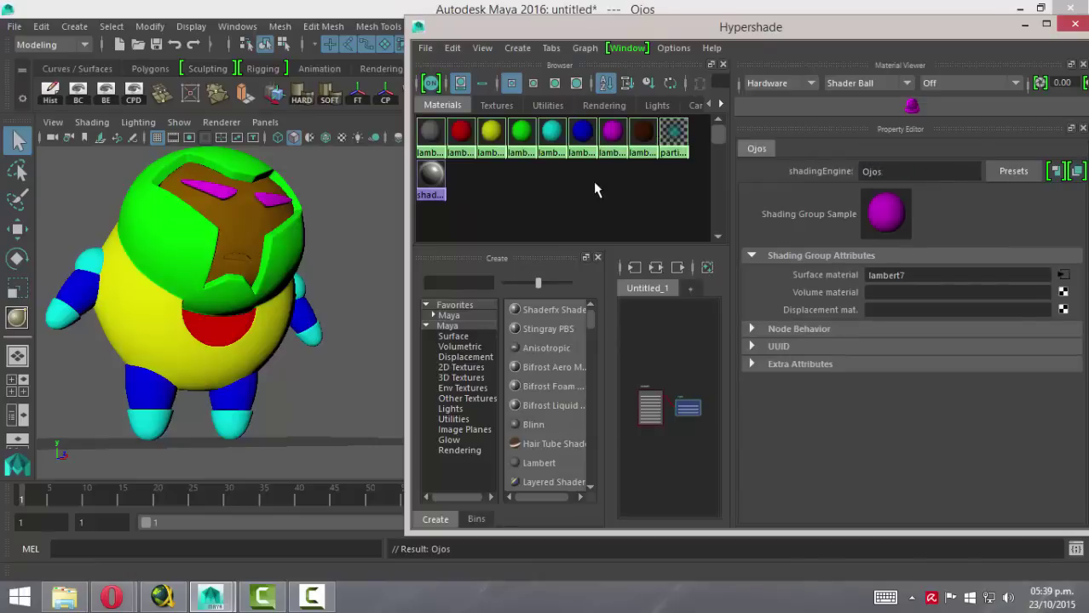
- Rename the brown lambert8 material's lambert8SG shading group to Cara
click(646, 134)
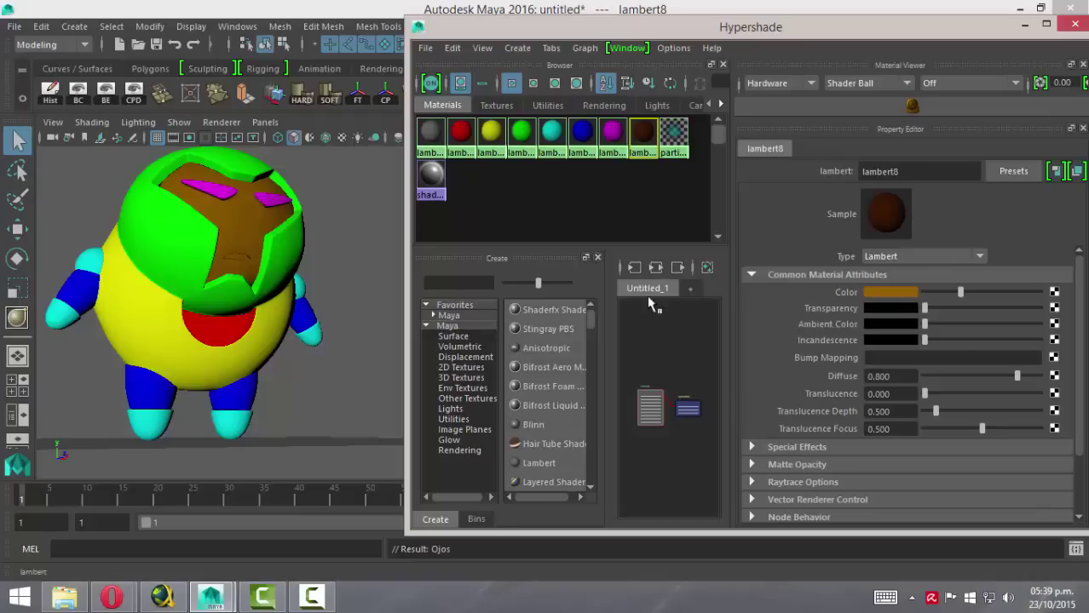
click(687, 411)
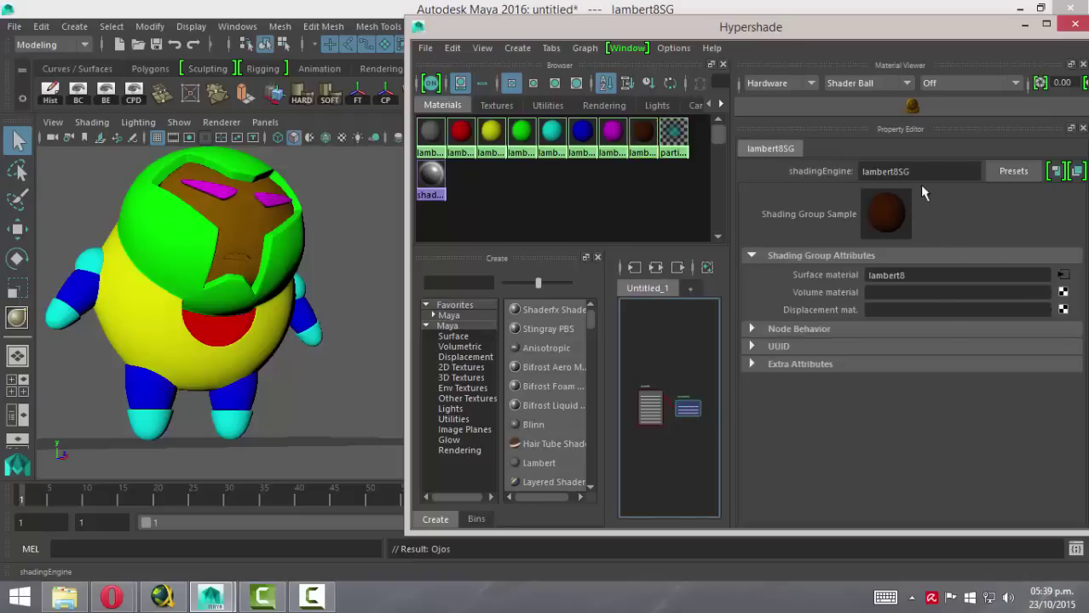
drag(910, 171, 825, 175)
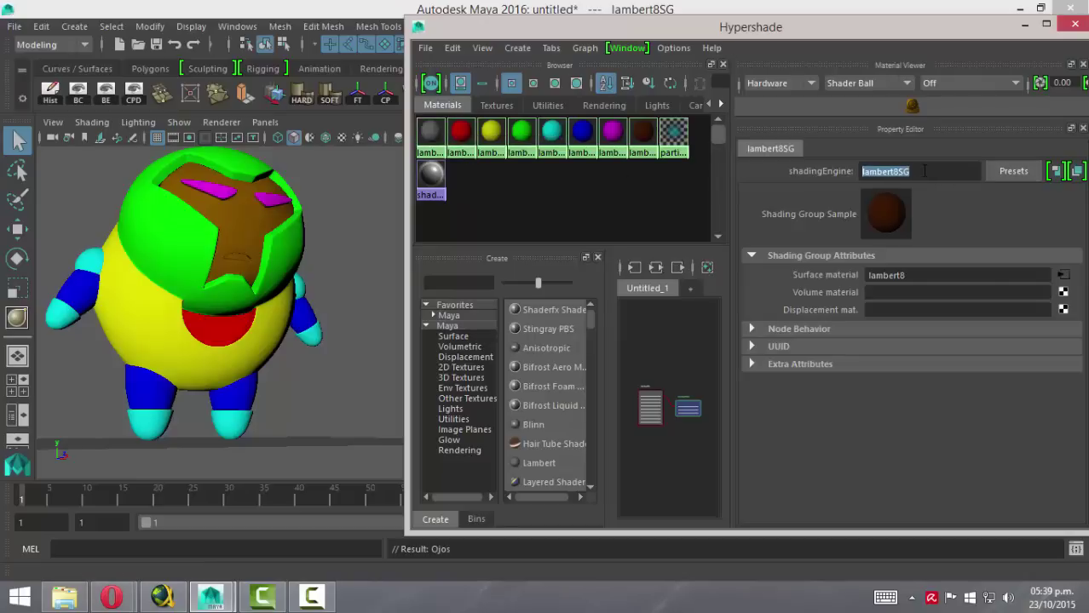
text(c)
key(Return)
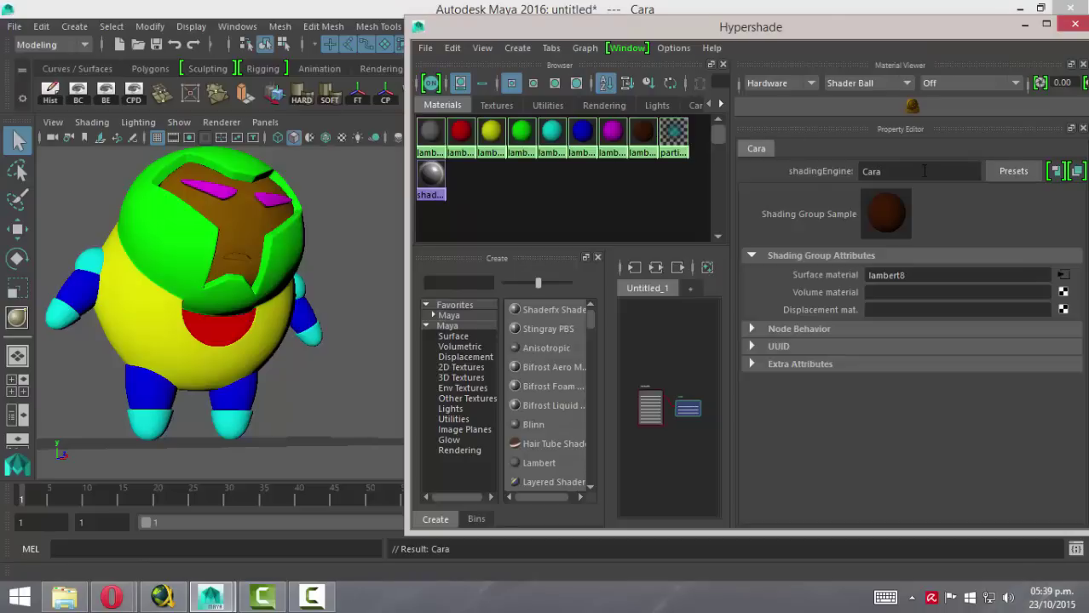
- Close Hypershade and select the whole Ironman_chibi model, orbited to a front view
click(1075, 24)
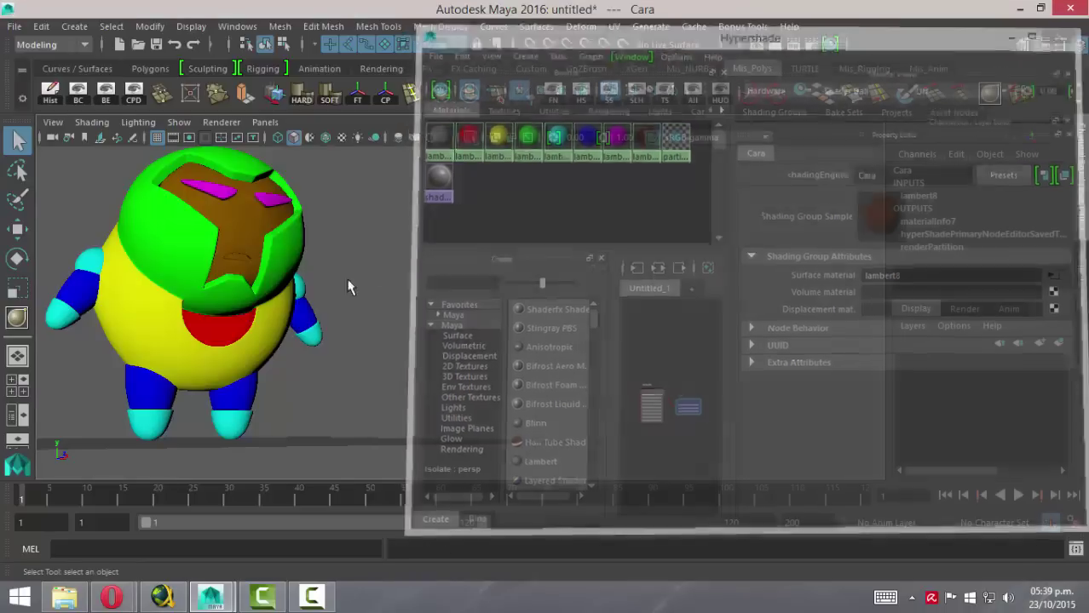
mouse_move(371, 269)
alt+mouse_down()
mouse_move(348, 287)
mouse_move(393, 261)
alt+mouse_up()
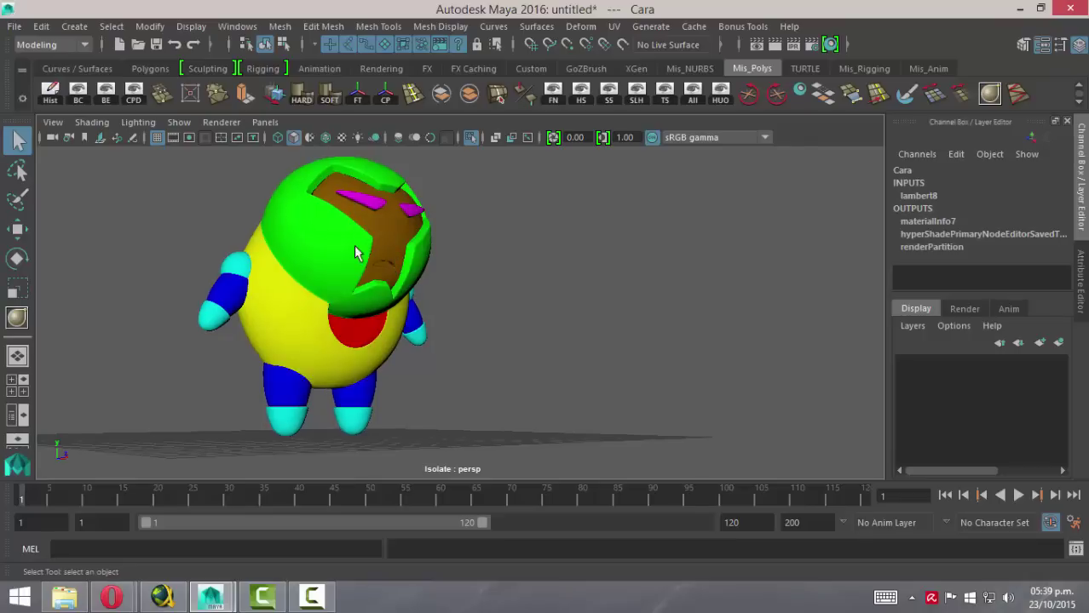
click(356, 252)
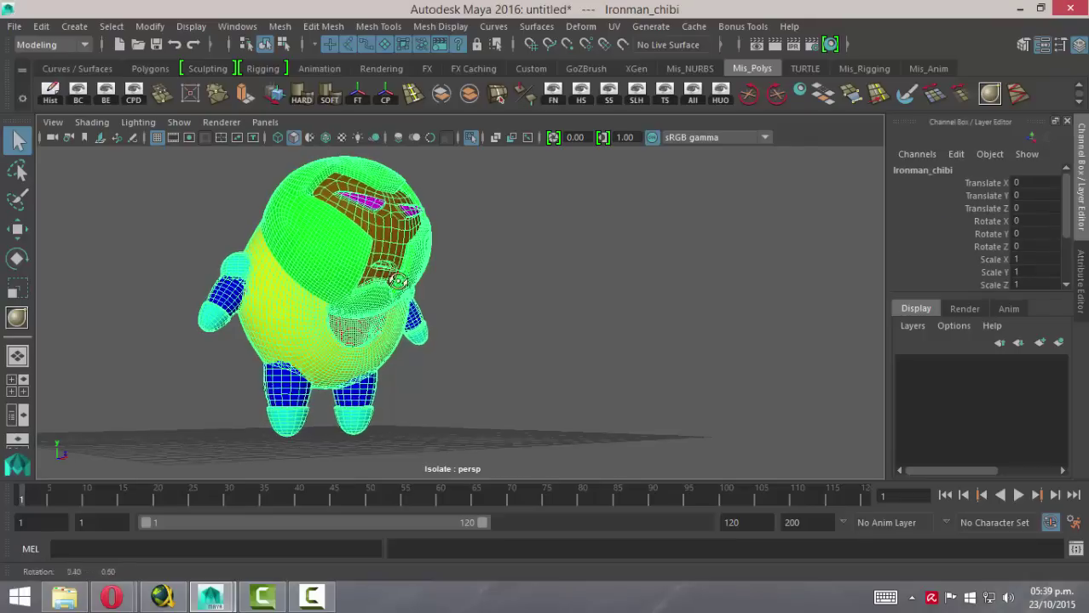
alt+drag(396, 275, 334, 285)
alt+drag(408, 230, 419, 217)
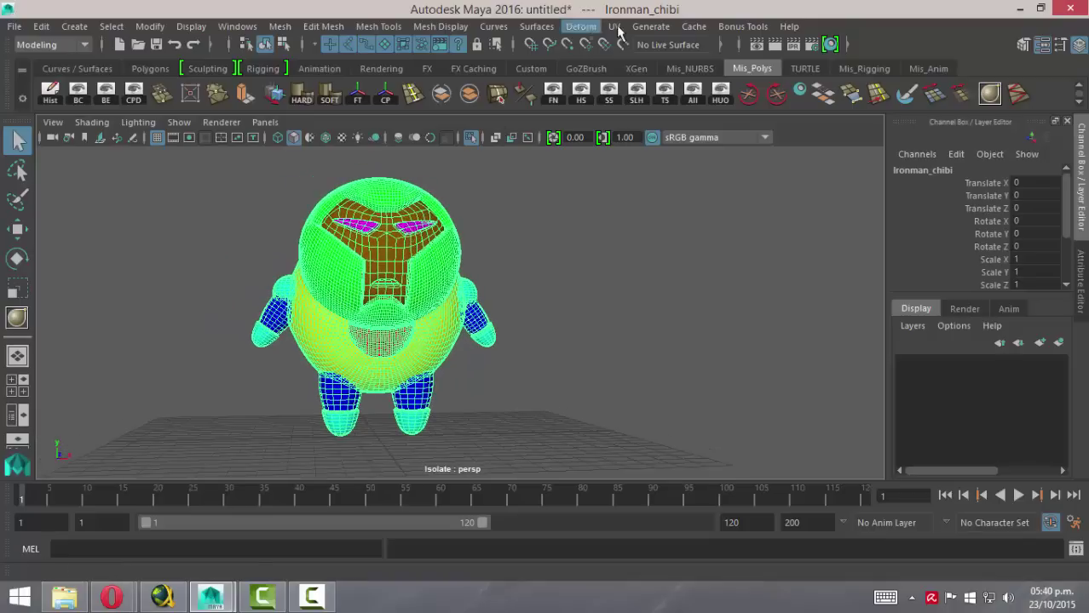
click(614, 25)
- Open the UV Editor and zoom out so all Ironman_chibi UV shells fit in view
click(673, 35)
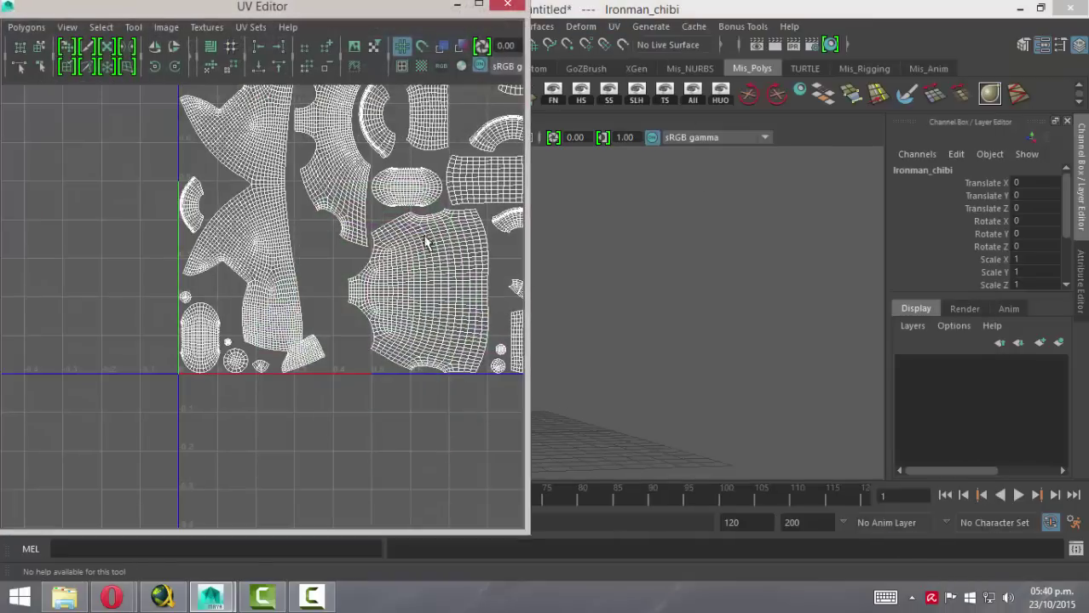
scroll(351, 304, down, 2)
scroll(352, 304, down, 3)
alt+middle_drag(352, 304, 359, 347)
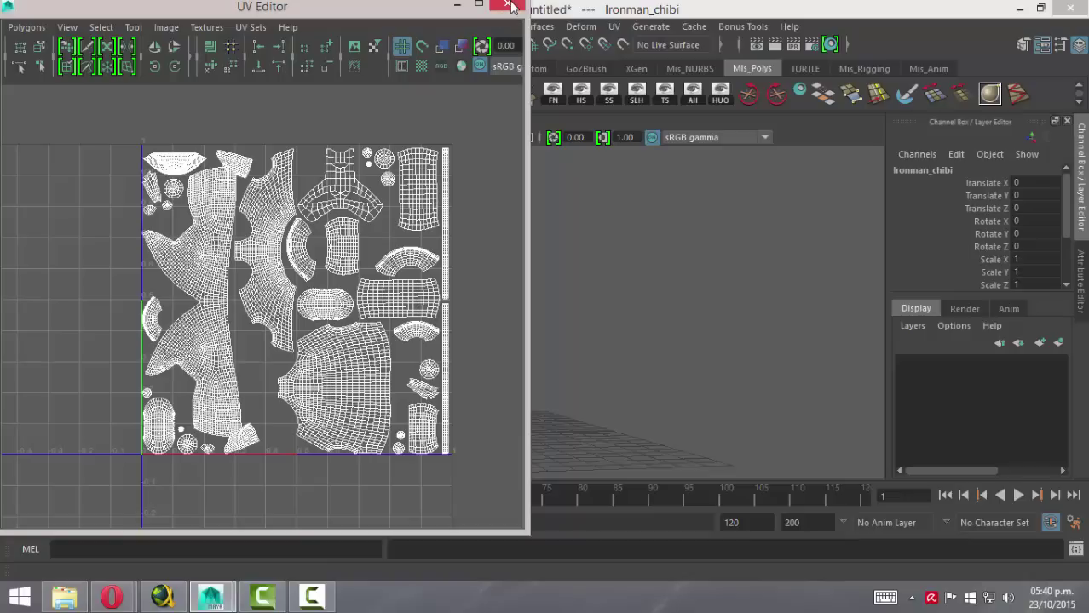
- Close the UV Editor and reselect the Ironman_chibi model
click(509, 7)
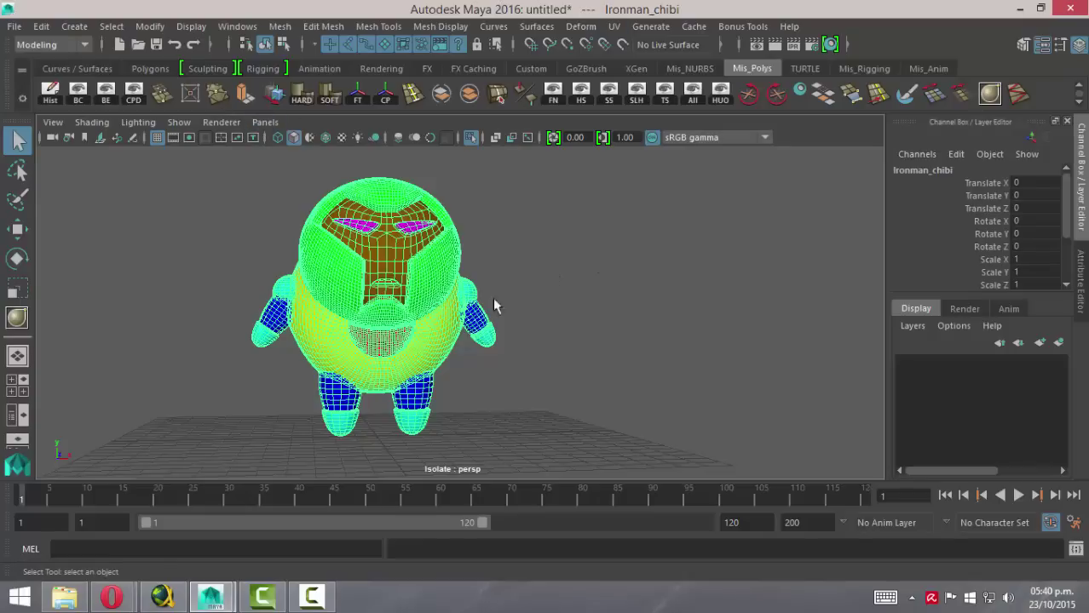
alt+drag(497, 306, 584, 285)
scroll(554, 272, up, 2)
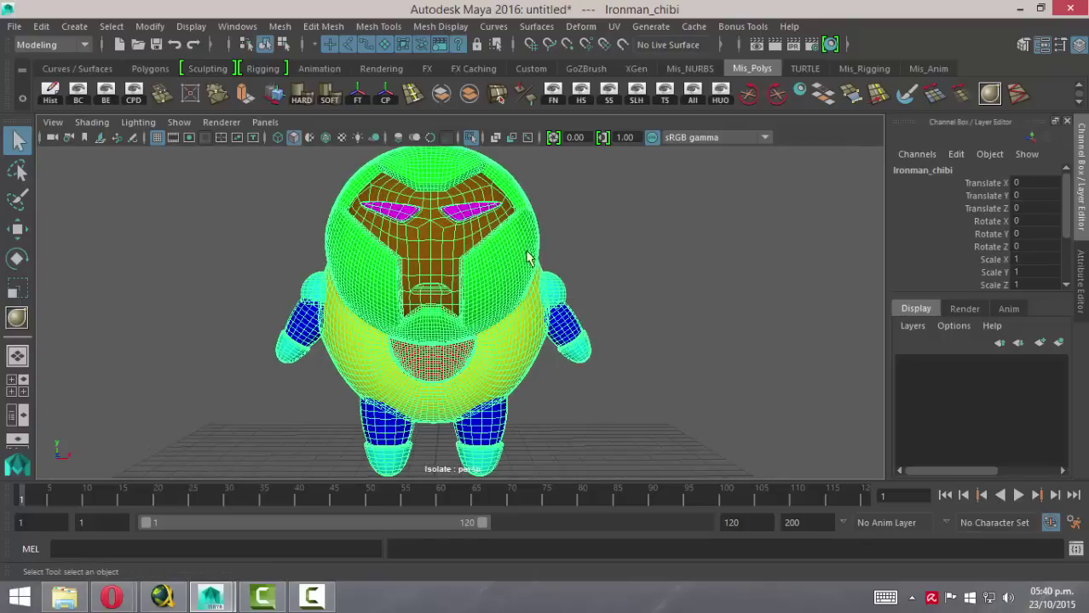
alt+drag(528, 258, 613, 253)
click(613, 253)
key(ctrl+z)
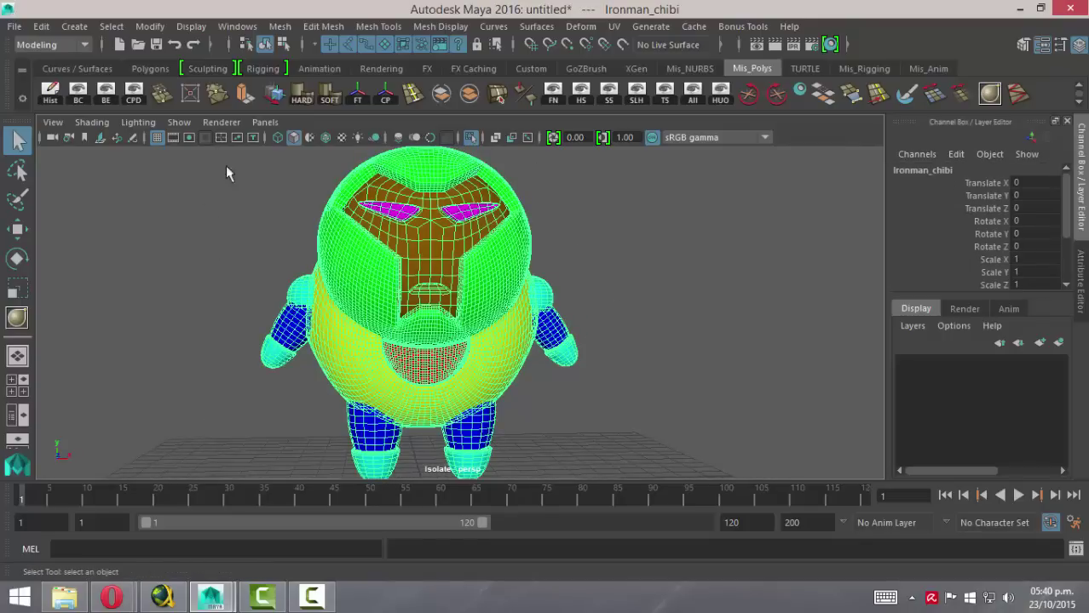
- Export the selection as iron man chibiUV.obj with Materials on, replacing the old file
click(14, 25)
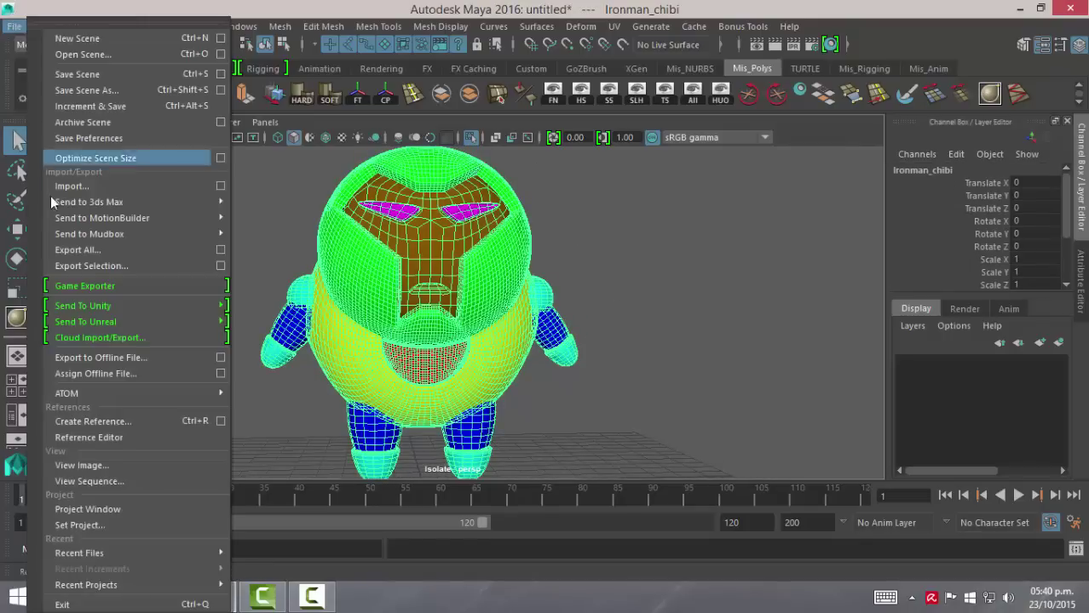
click(82, 266)
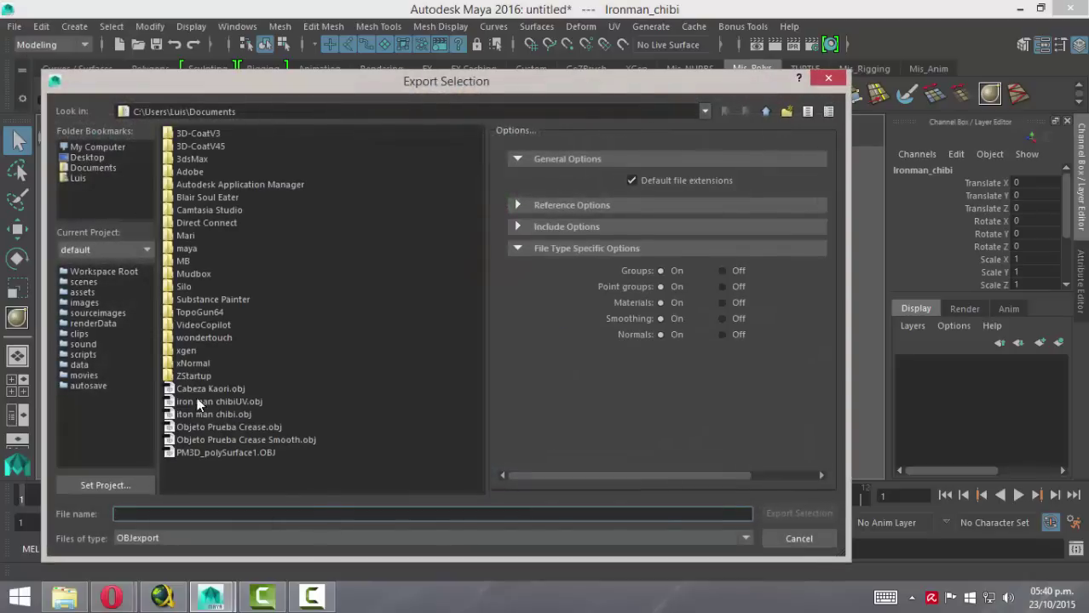
click(210, 401)
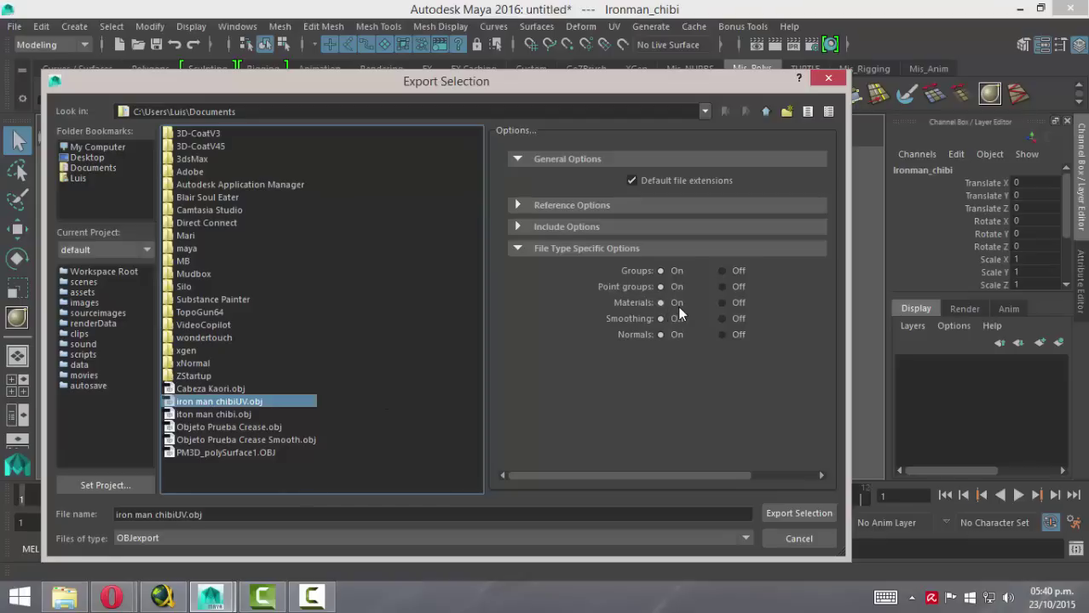
click(721, 302)
click(662, 301)
click(807, 518)
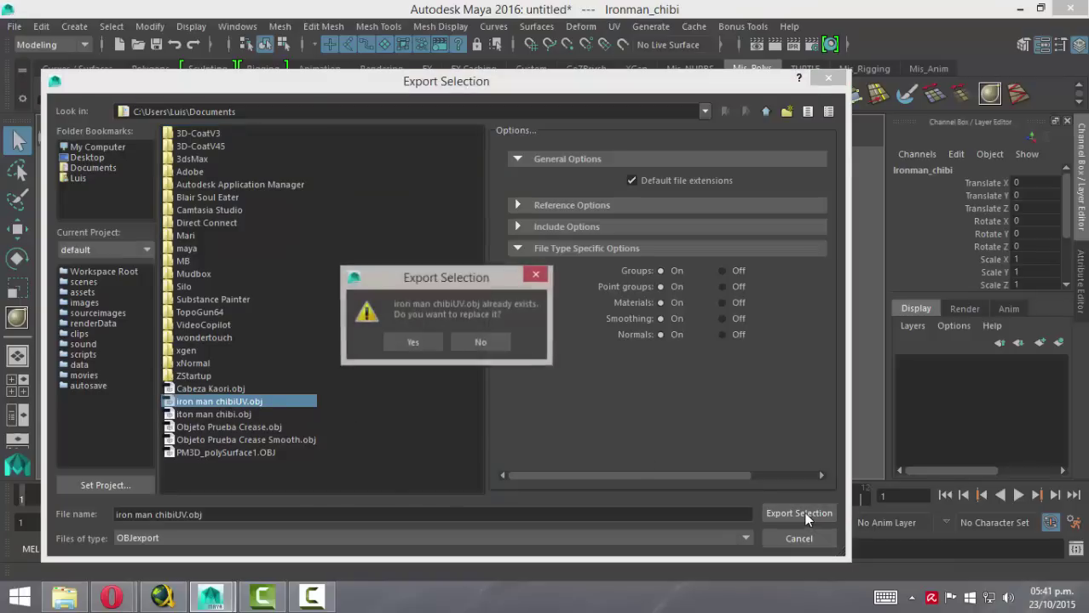
click(412, 343)
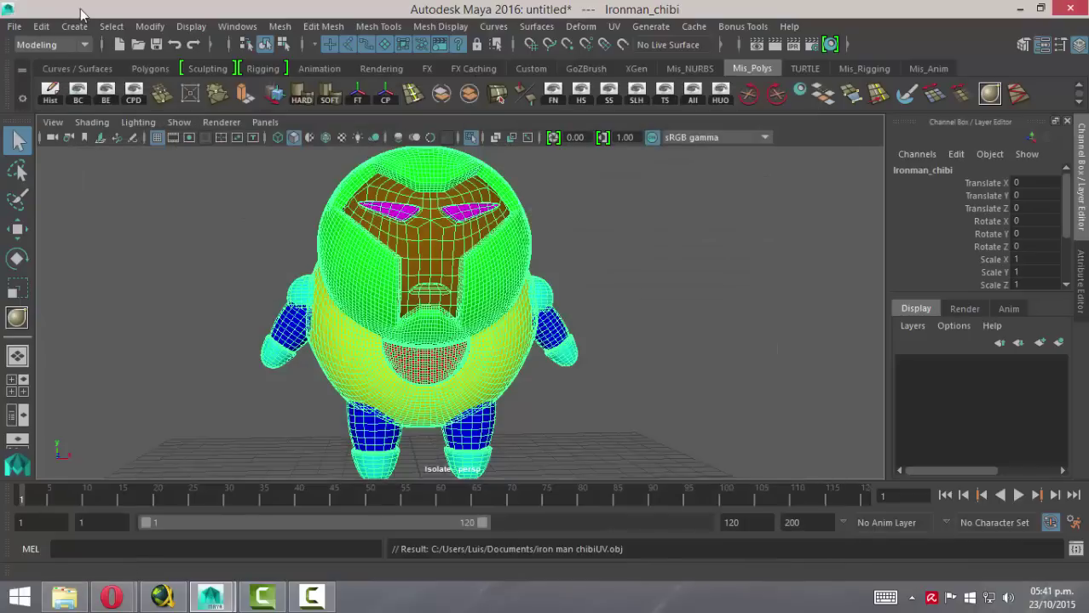
- Save the scene over Chibi materials.mb in the scenes folder, confirming the replacement
click(15, 27)
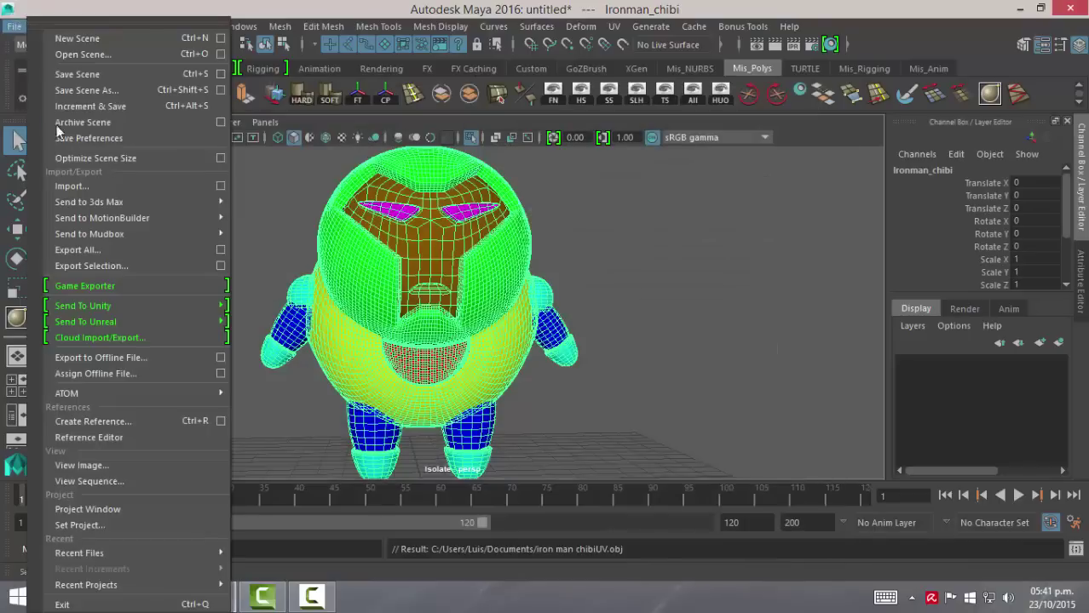
click(86, 73)
click(84, 282)
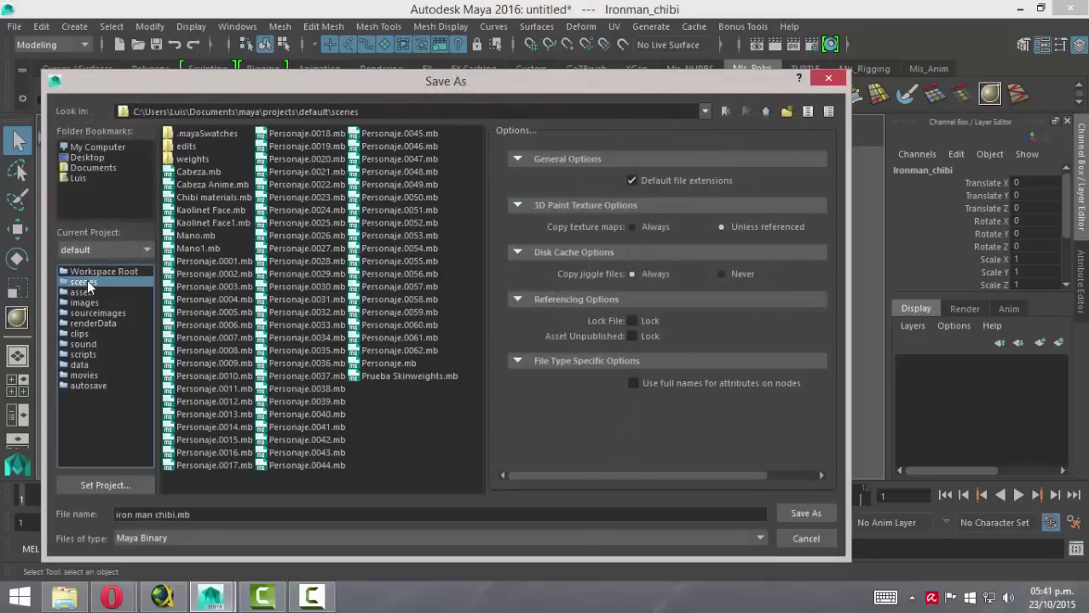
click(211, 198)
click(823, 517)
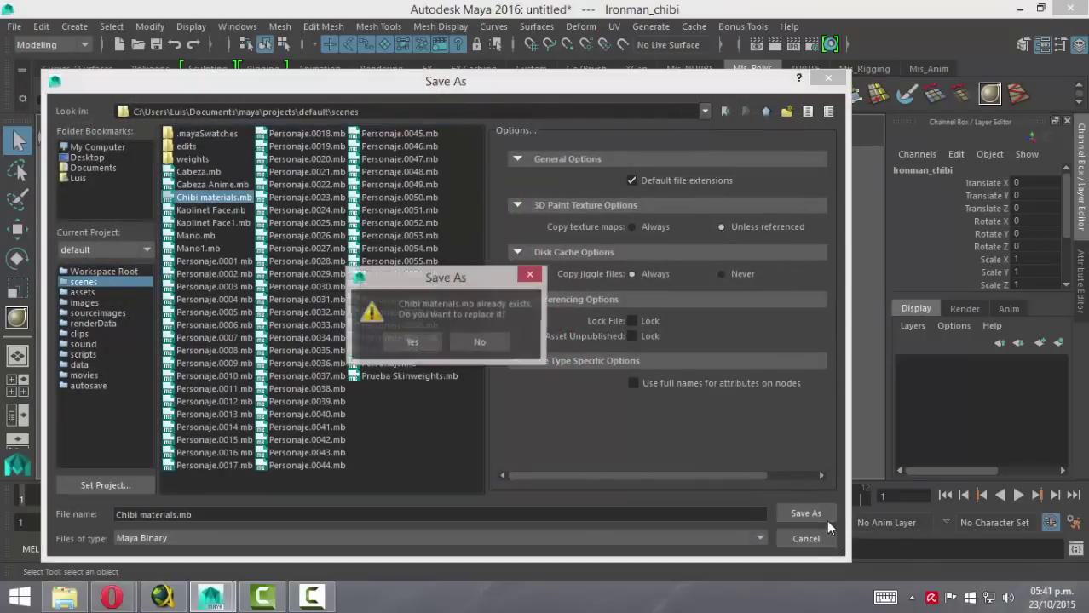
click(412, 344)
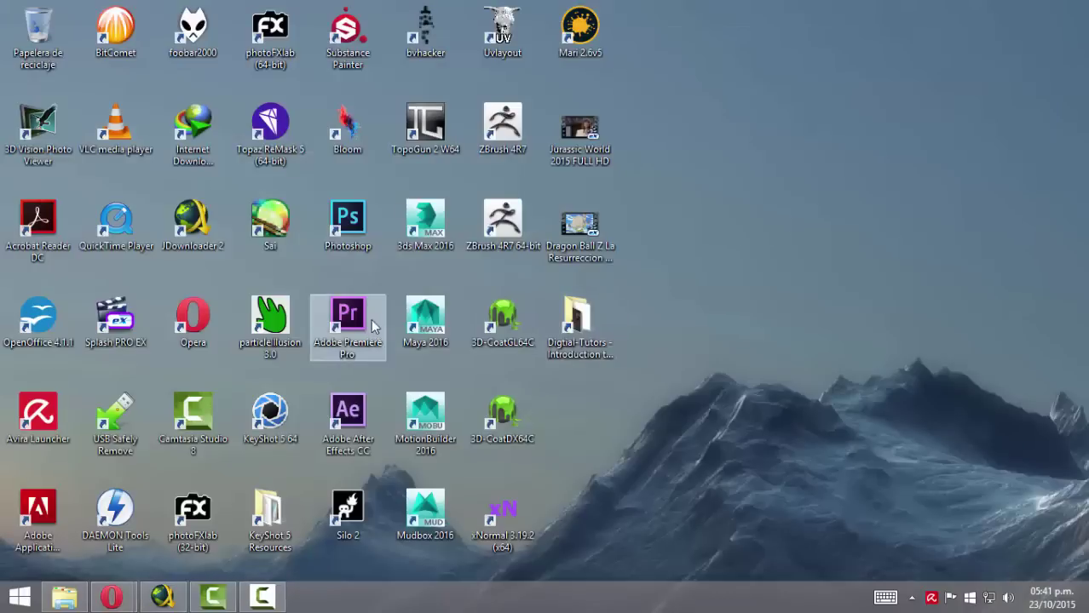
- Launch Substance Painter 1.5.7 from its desktop shortcut
click(334, 67)
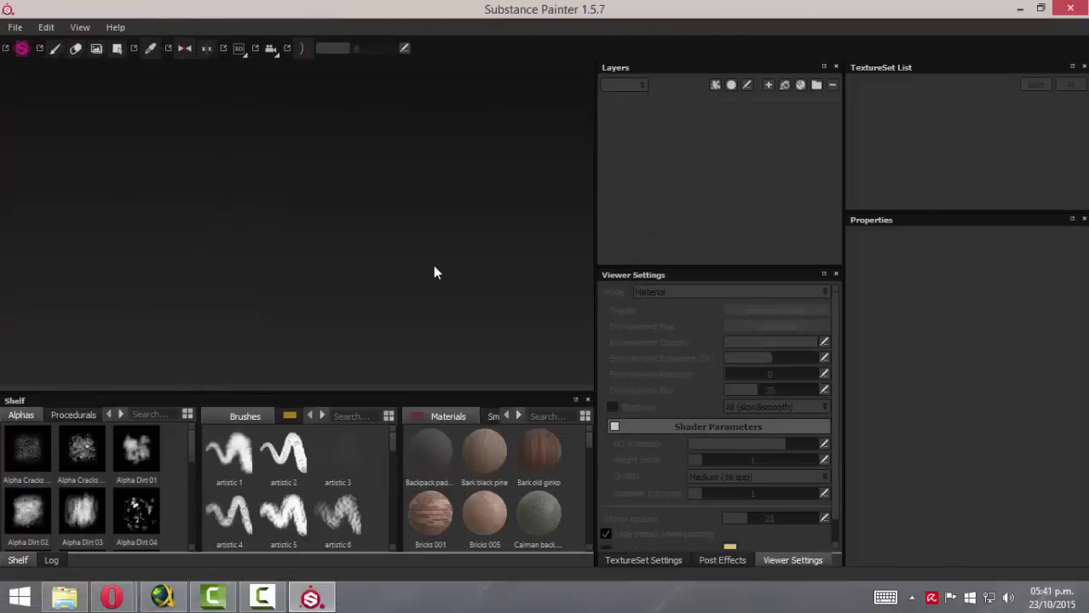
- Start a new project from Documents\iron man chibiUV.obj with 2048 document resolution
click(15, 30)
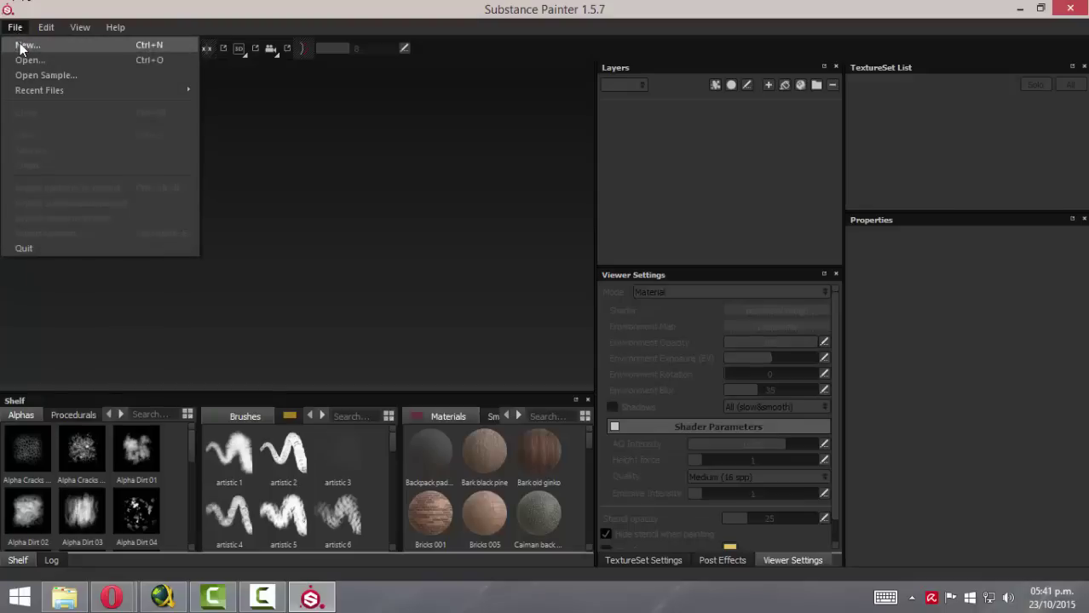
click(44, 44)
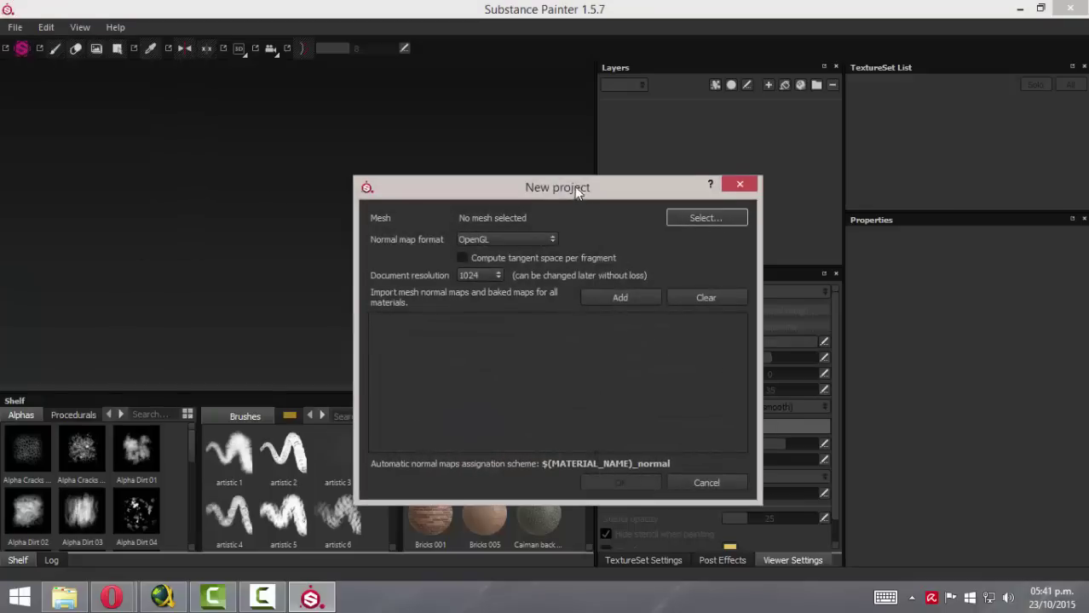
drag(576, 189, 572, 124)
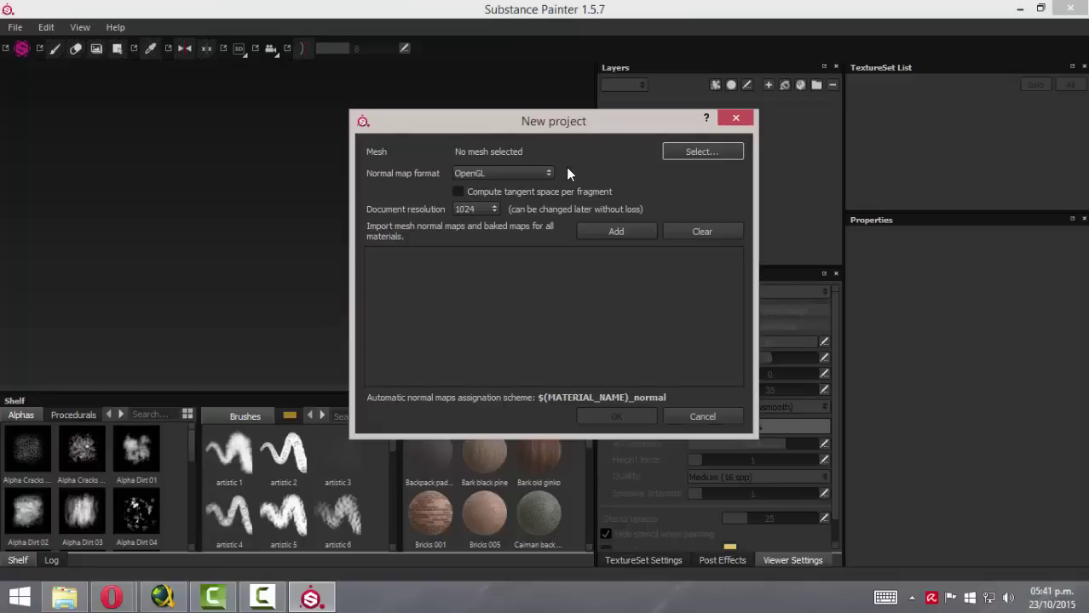
click(690, 156)
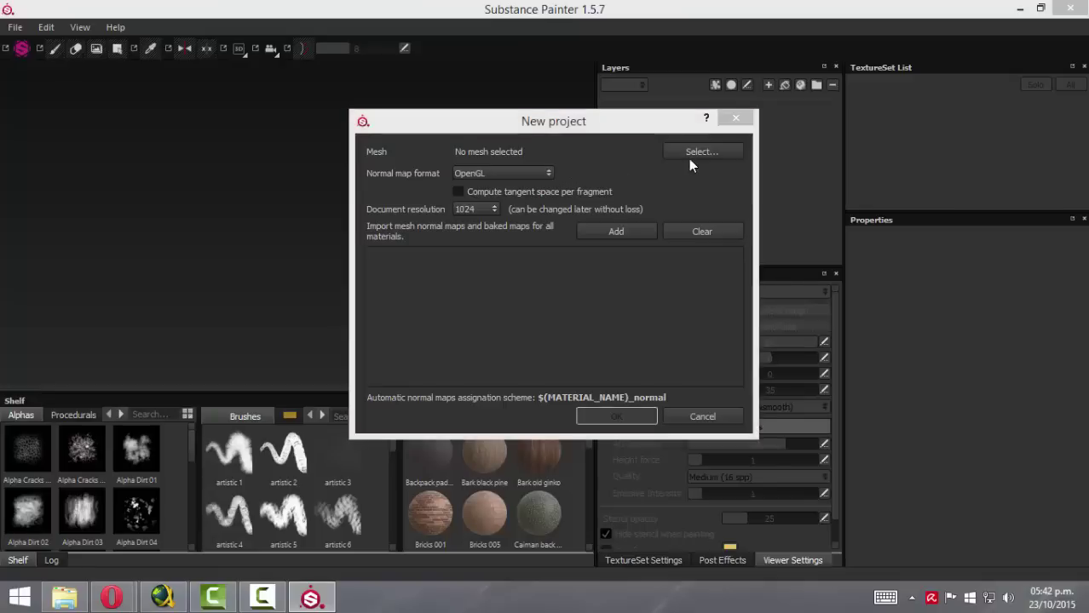
click(428, 422)
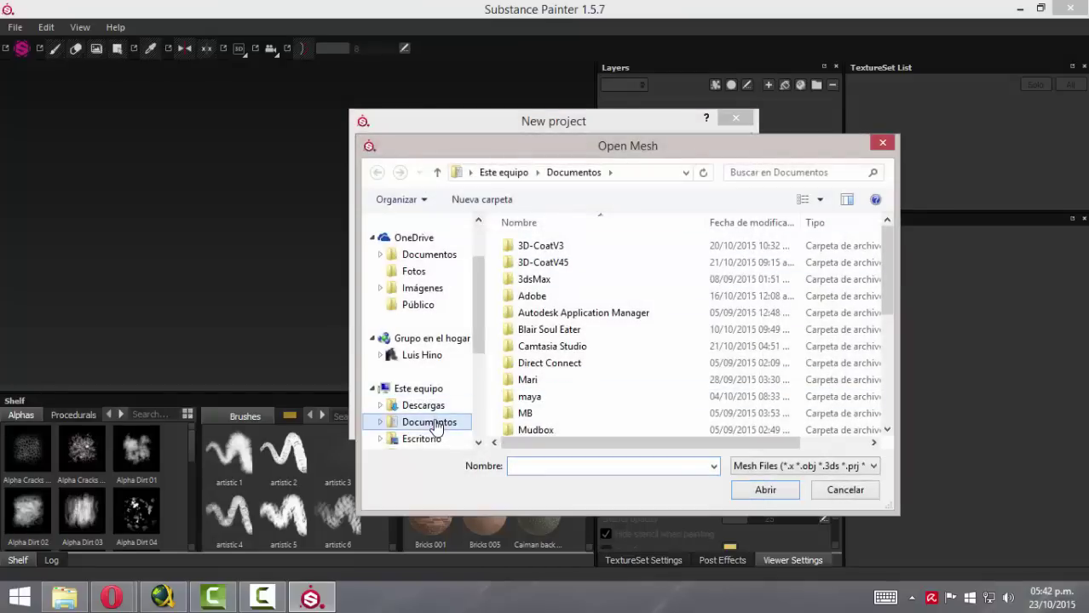
drag(890, 273, 888, 383)
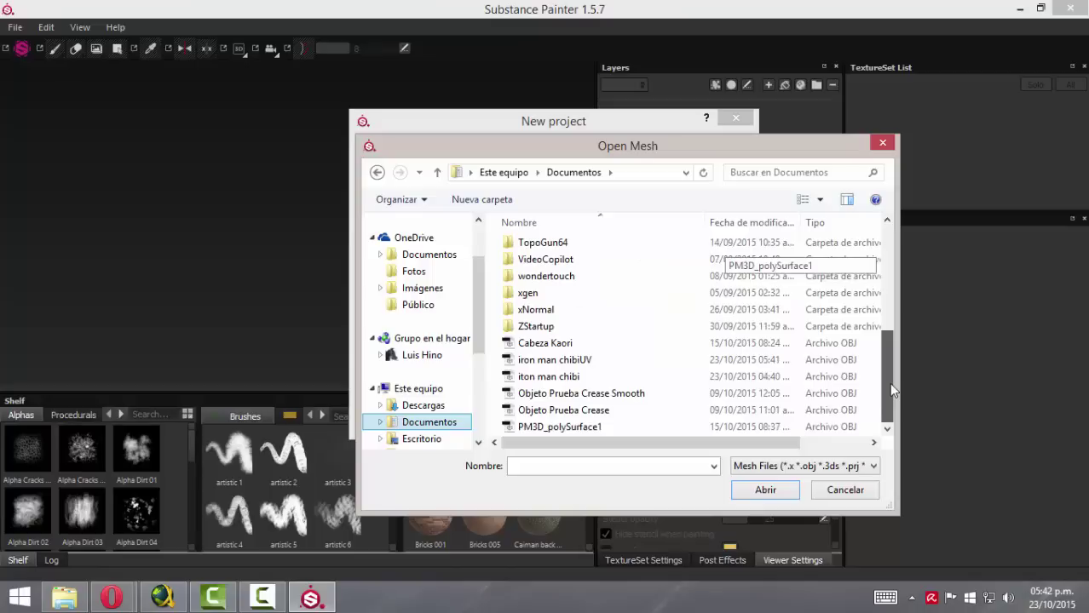
click(552, 365)
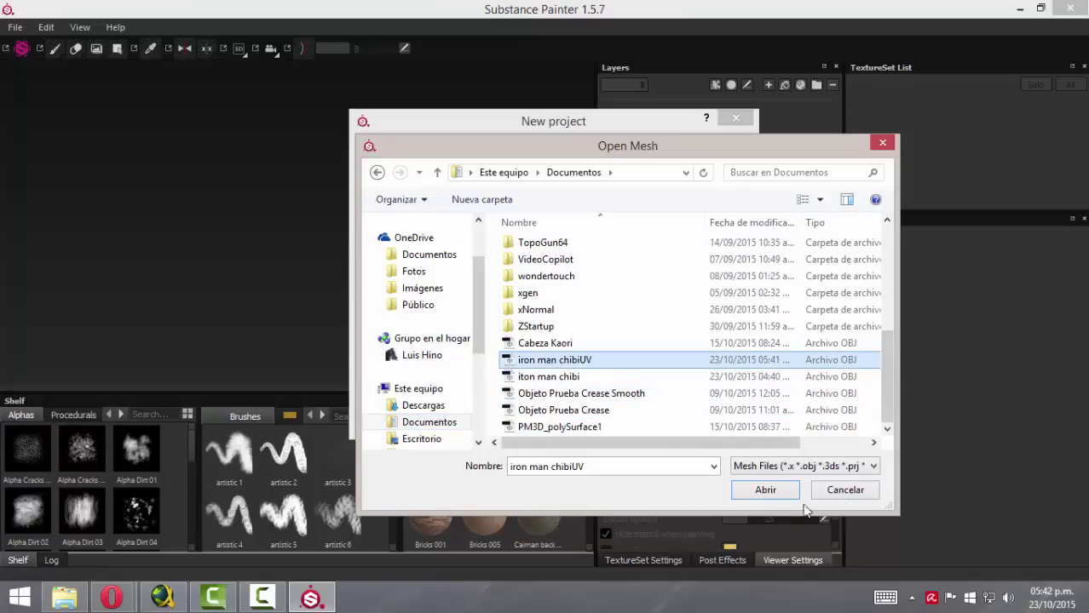
click(763, 492)
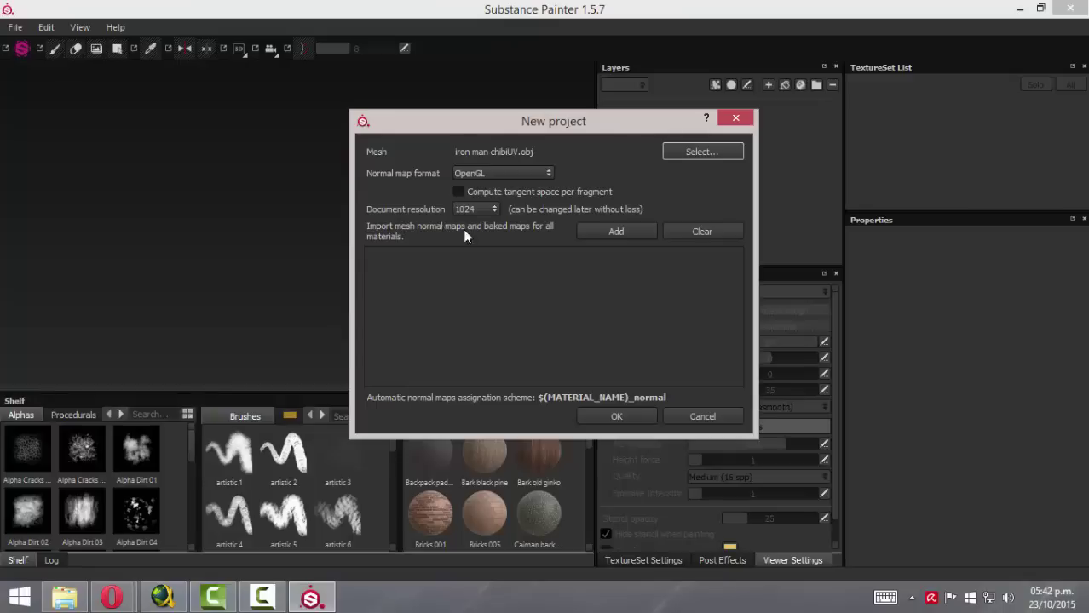
click(491, 211)
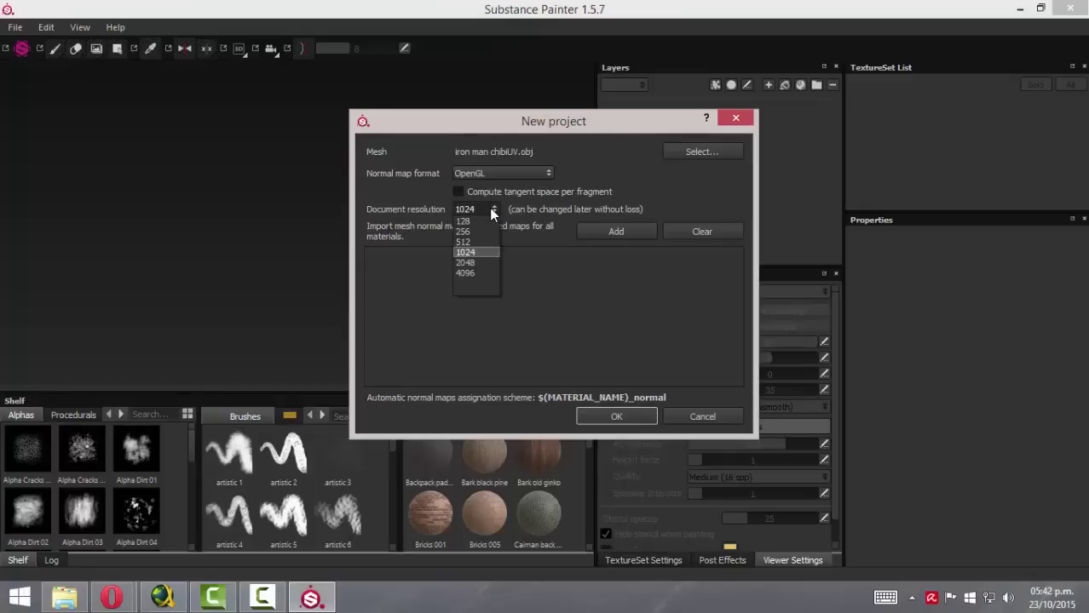
click(480, 263)
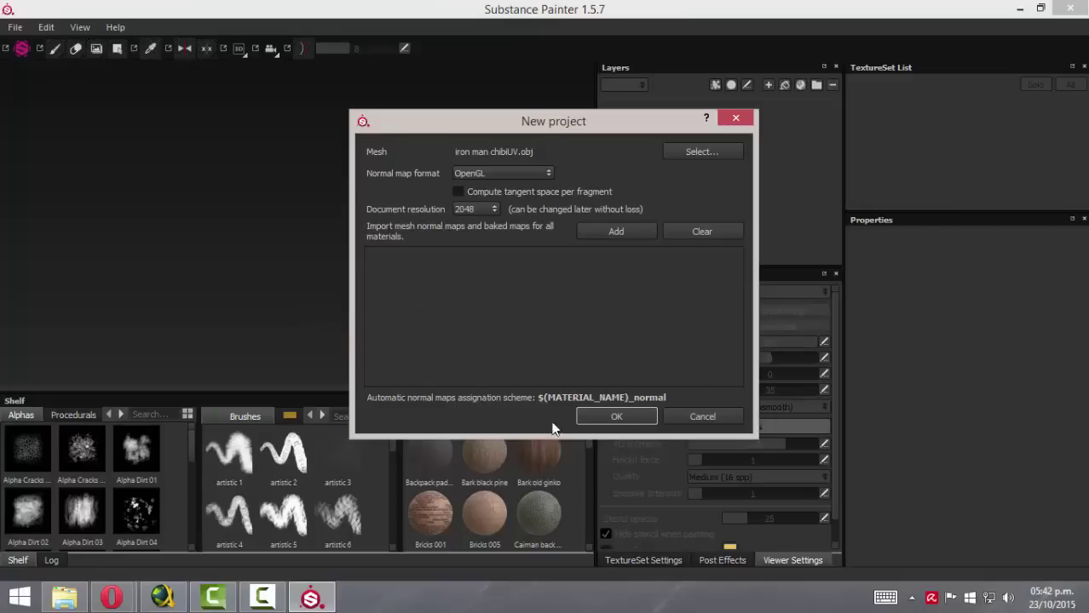
click(607, 414)
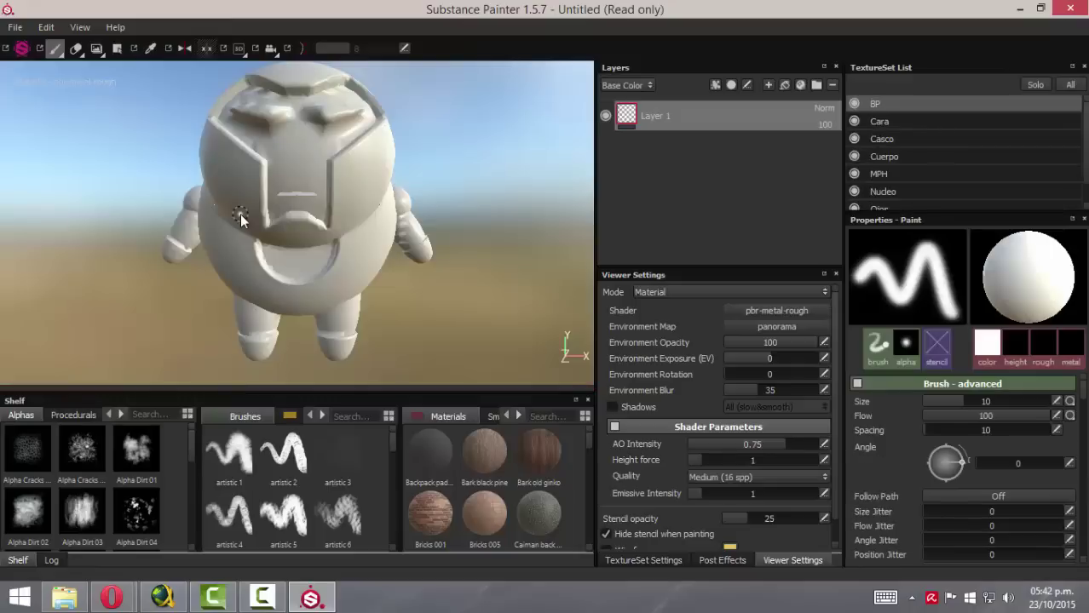
- Cycle F1/F2/F3 layouts ending on split 3D/UV view, and enlarge the TextureSet List
mouse_move(275, 229)
alt+mouse_down()
mouse_move(414, 219)
mouse_move(163, 237)
mouse_move(340, 231)
mouse_move(117, 231)
mouse_move(181, 259)
mouse_move(382, 247)
mouse_move(375, 232)
mouse_move(422, 221)
mouse_move(384, 219)
alt+mouse_up()
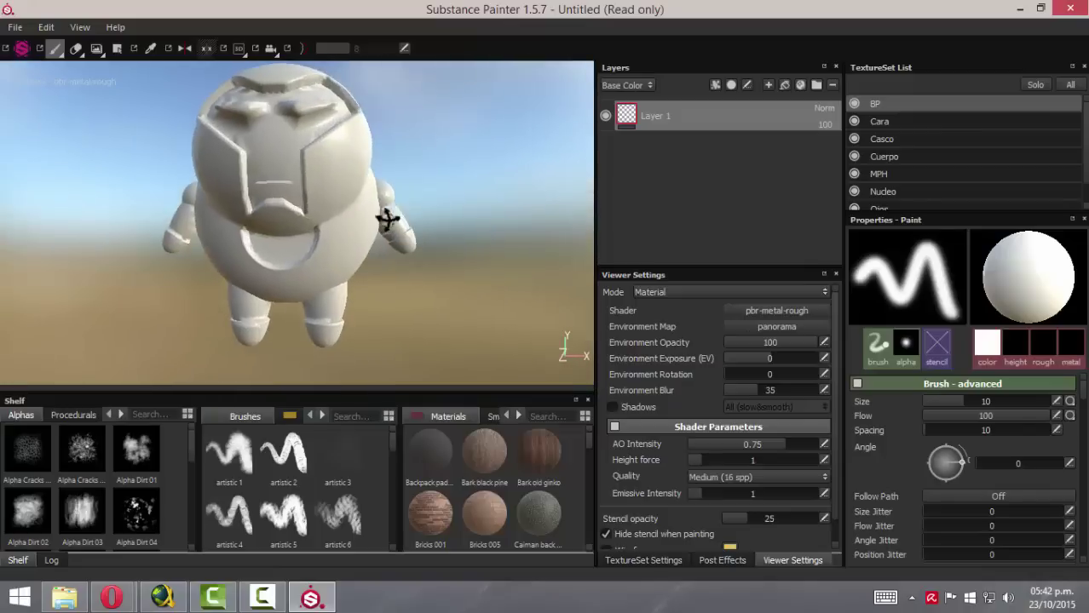
mouse_move(337, 176)
alt+mouse_down()
mouse_move(294, 207)
mouse_move(311, 214)
mouse_move(296, 196)
mouse_move(308, 208)
alt+mouse_up()
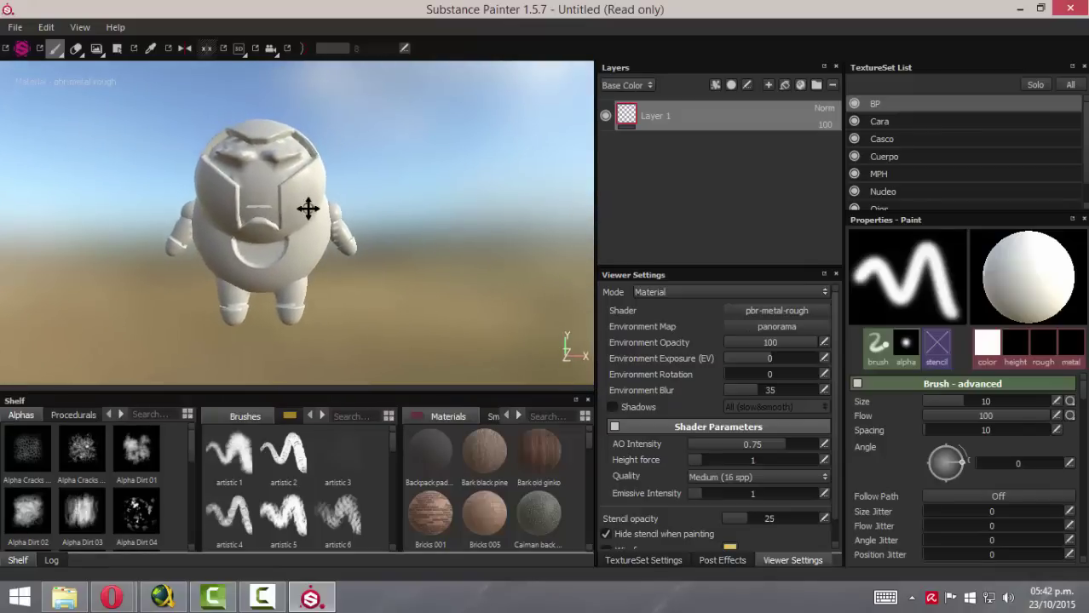
key(F1)
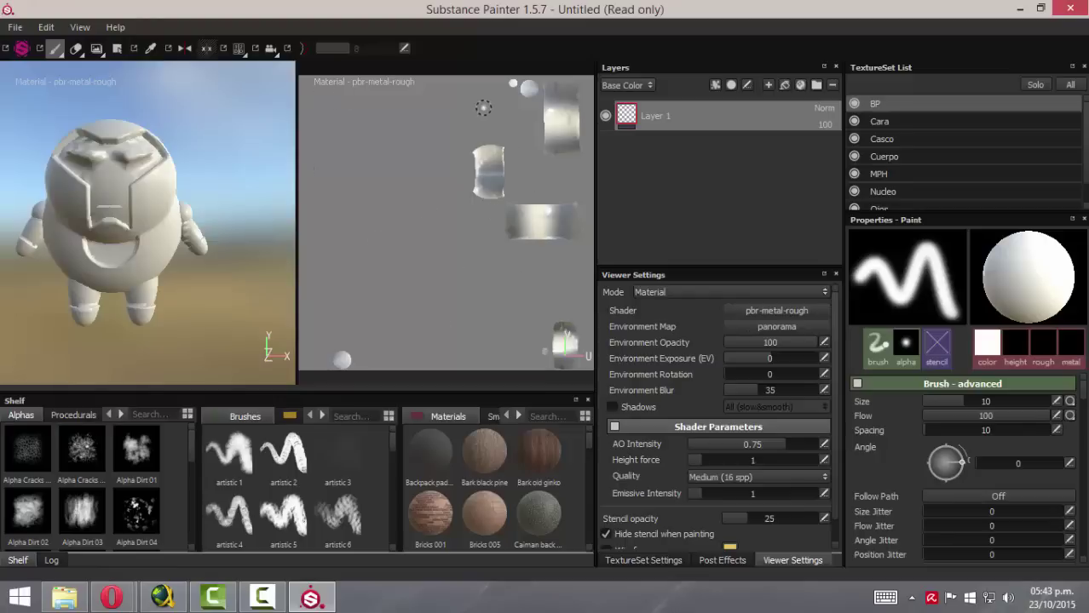
key(F2)
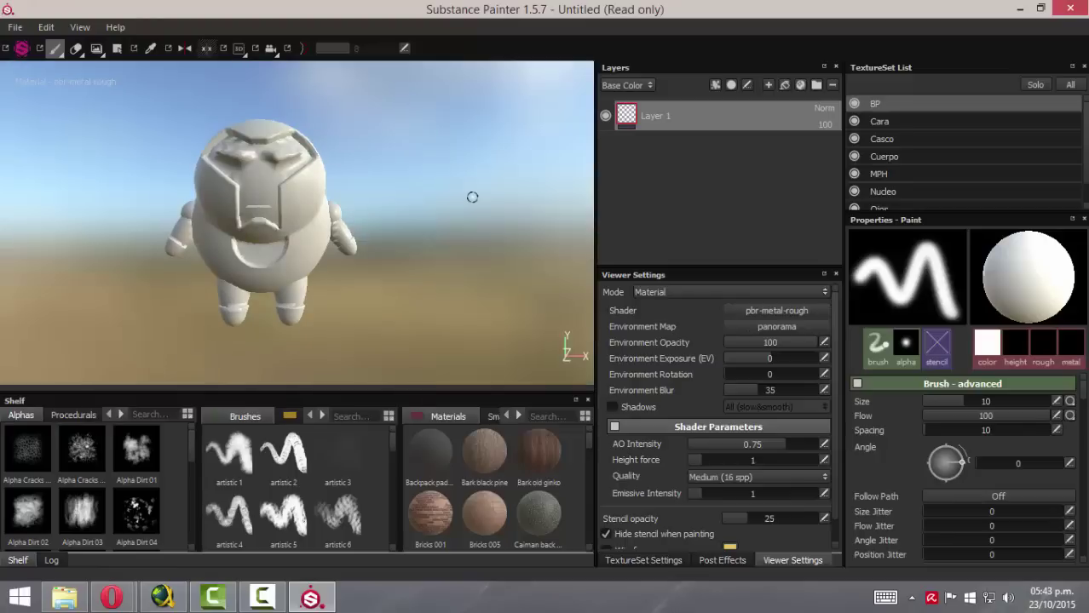
key(F3)
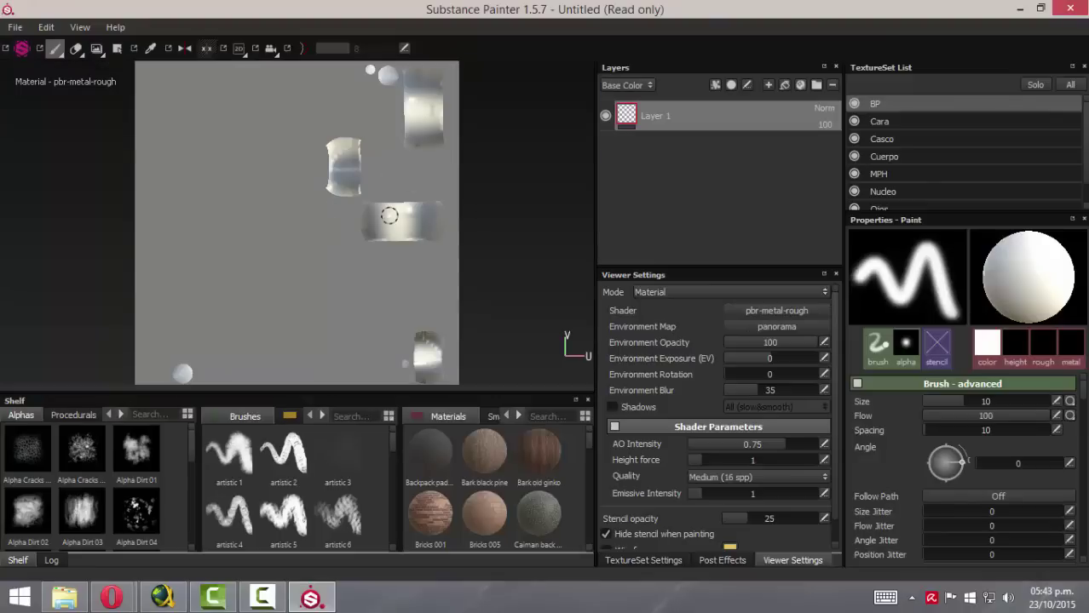
key(F1)
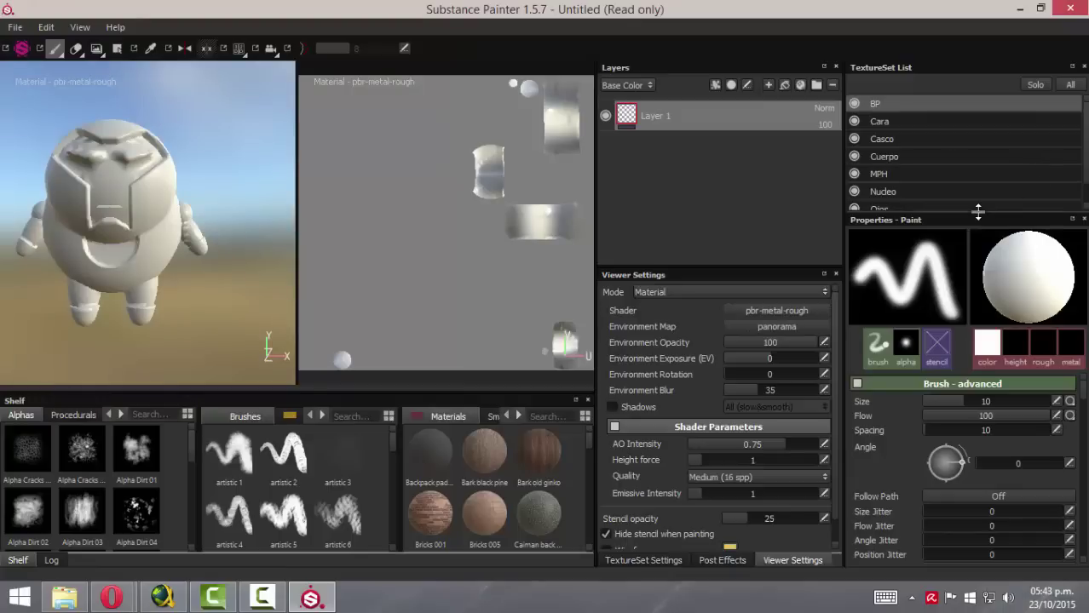
drag(975, 213, 972, 259)
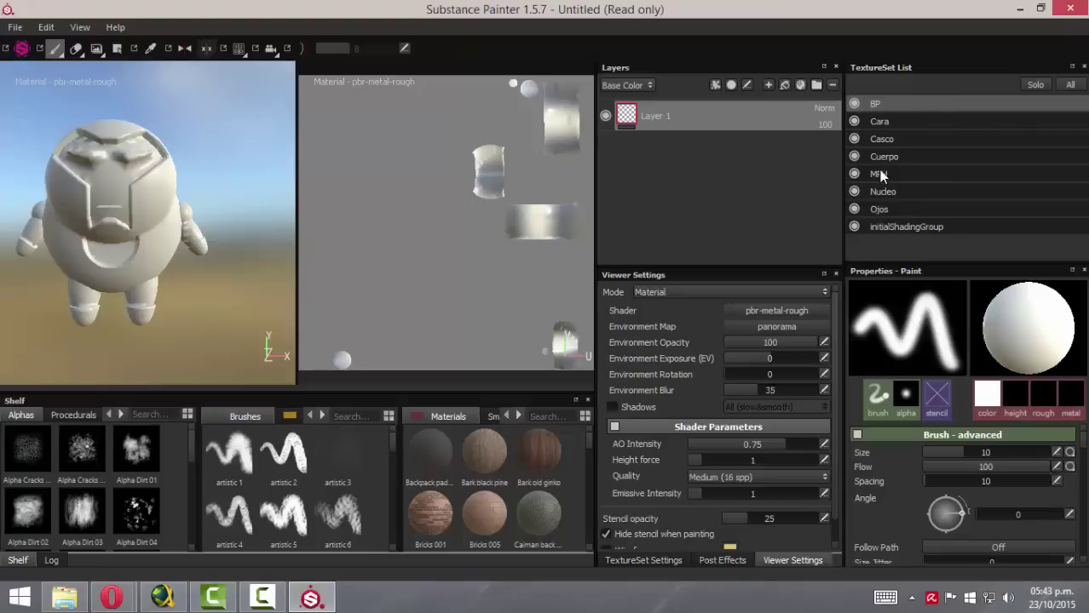
click(879, 121)
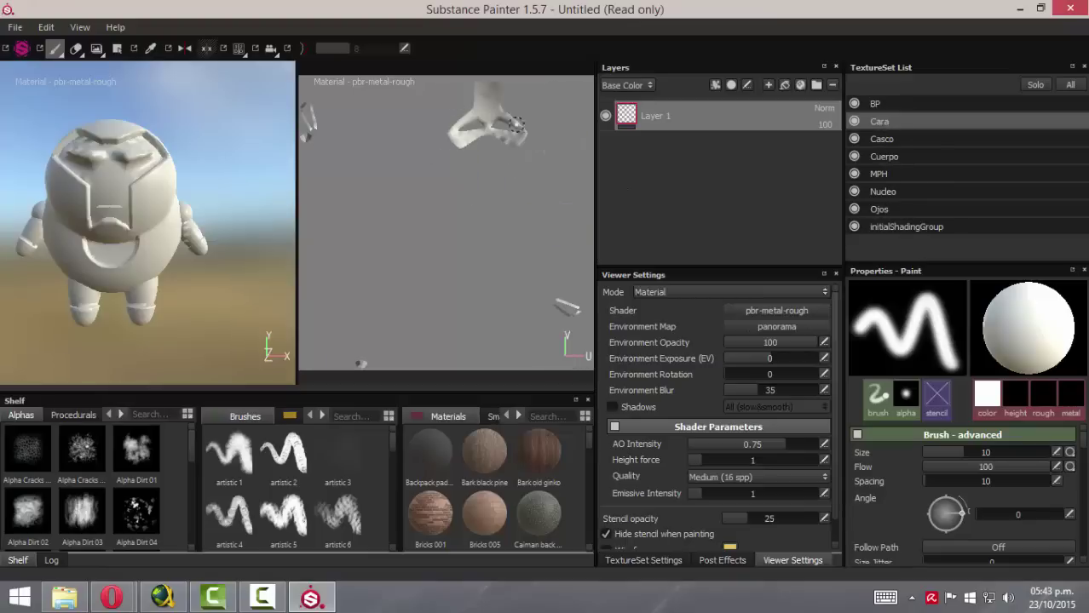
alt+drag(166, 244, 169, 240)
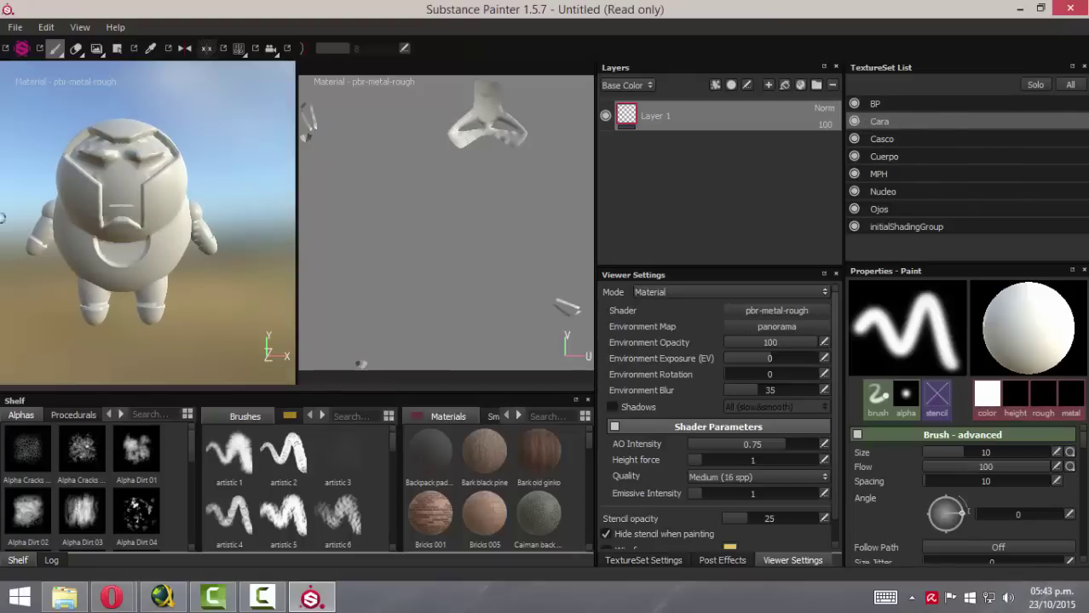
click(893, 138)
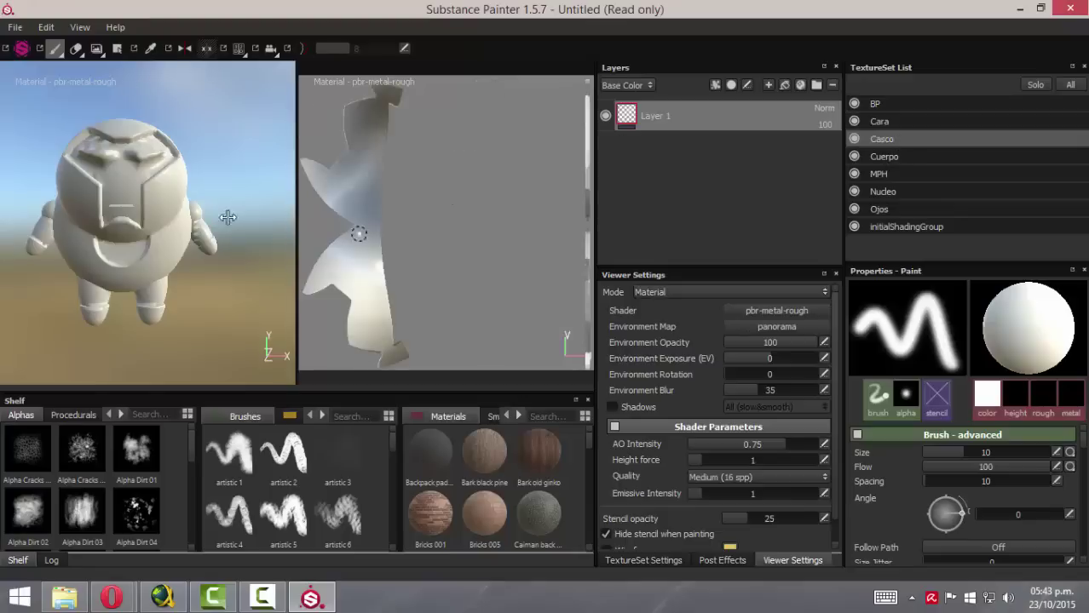
key(F2)
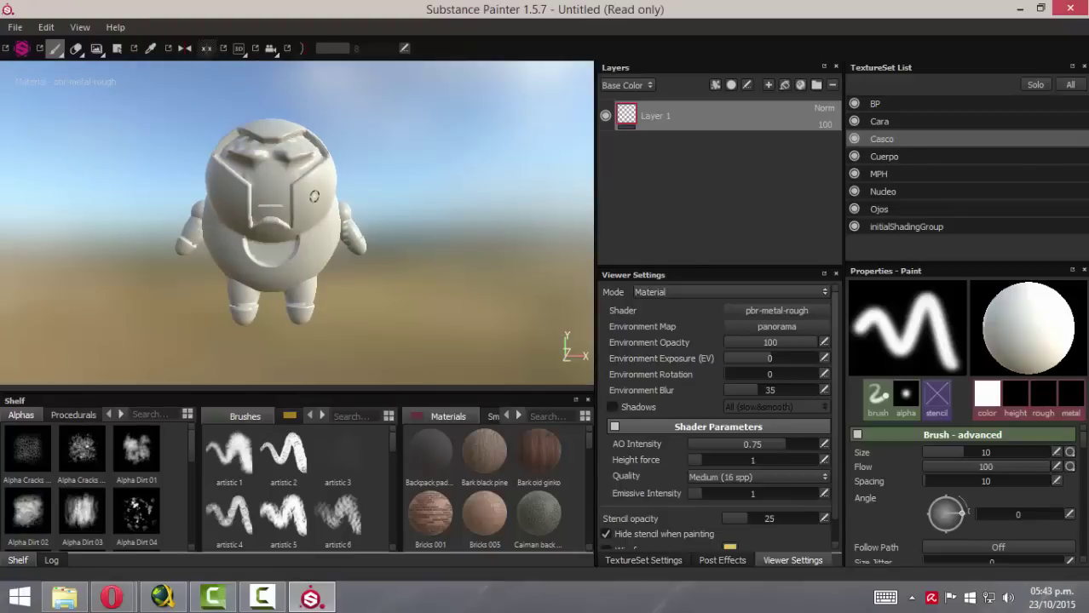
scroll(314, 196, up, 2)
scroll(332, 223, up, 2)
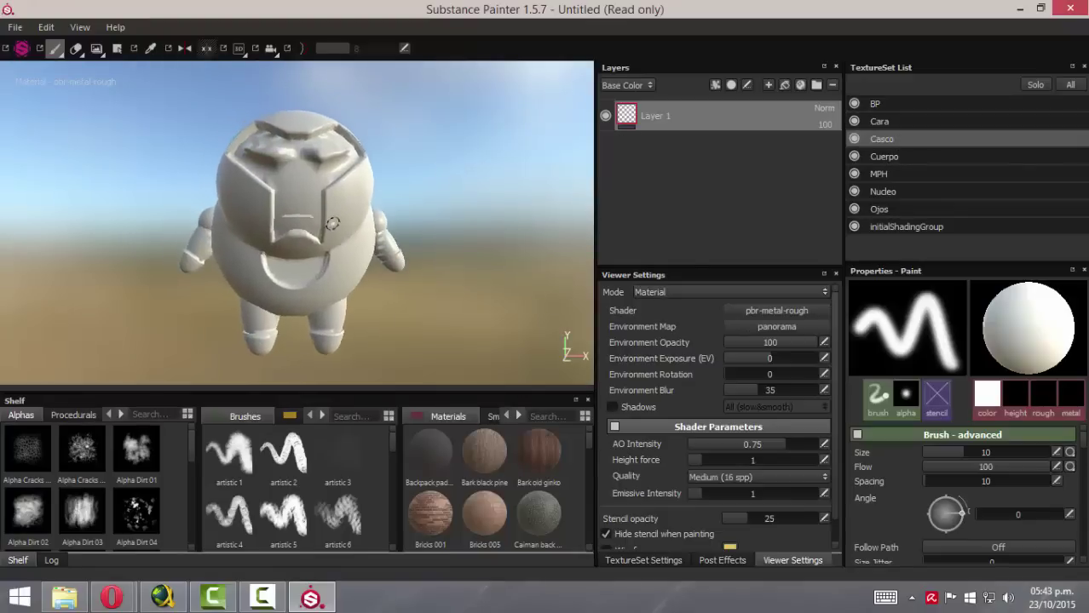
- Solo the Casco helmet texture set and orbit around it
click(1036, 88)
alt+drag(163, 208, 378, 226)
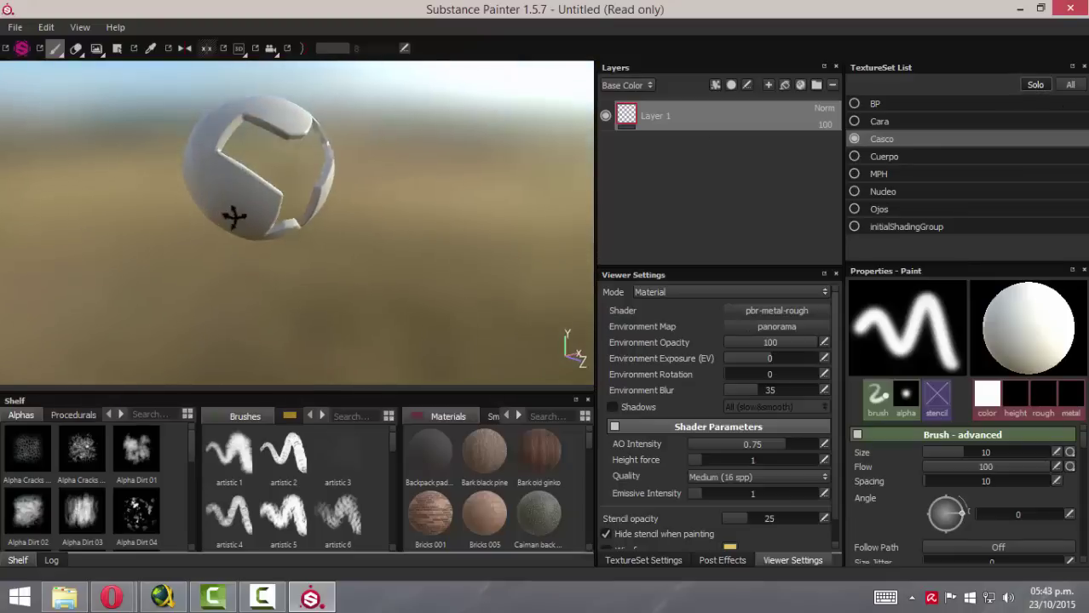
alt+middle_drag(377, 225, 389, 240)
mouse_move(390, 239)
alt+mouse_down()
mouse_move(316, 223)
mouse_move(365, 222)
alt+mouse_up()
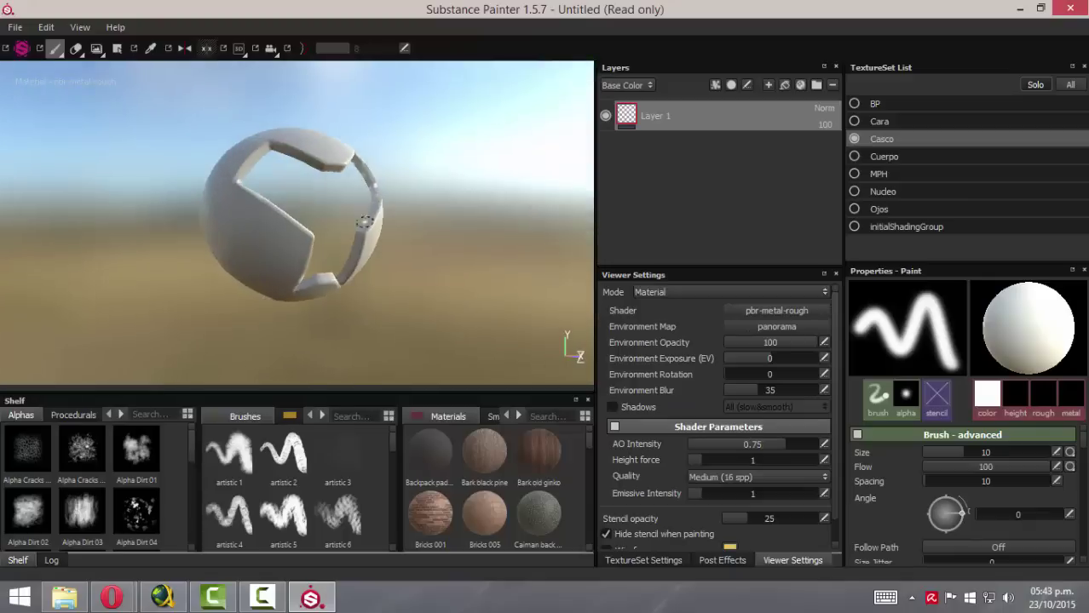
- Solo the Cuerpo body and inspect it from several angles
click(886, 159)
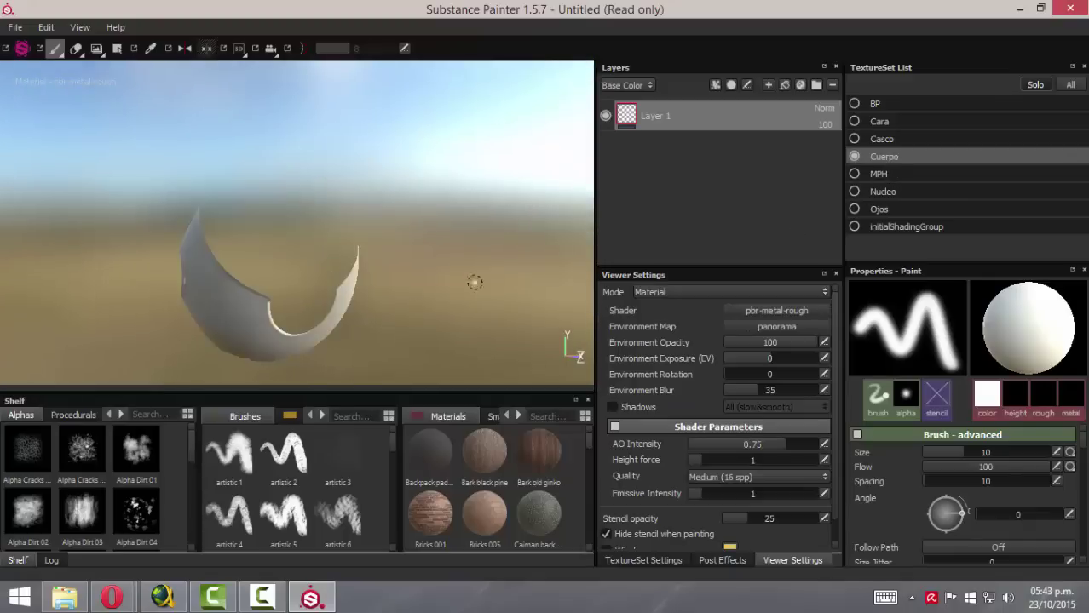
mouse_move(474, 281)
alt+mouse_down()
mouse_move(265, 287)
mouse_move(450, 282)
mouse_move(316, 285)
alt+mouse_up()
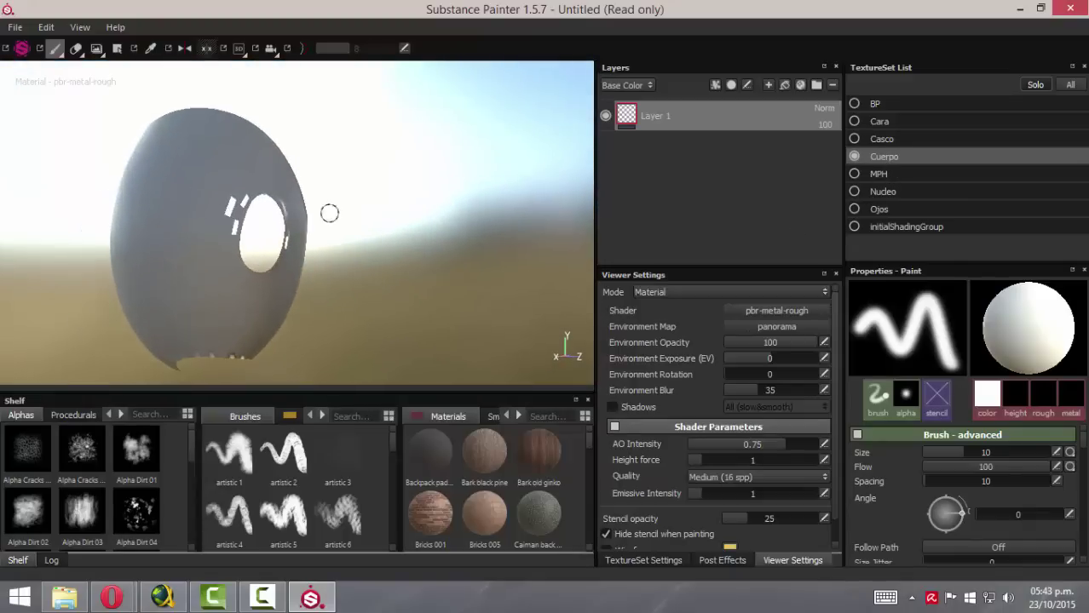
mouse_move(330, 212)
alt+mouse_down()
mouse_move(267, 232)
mouse_move(226, 214)
mouse_move(311, 146)
mouse_move(379, 245)
mouse_move(333, 274)
mouse_move(273, 154)
alt+mouse_up()
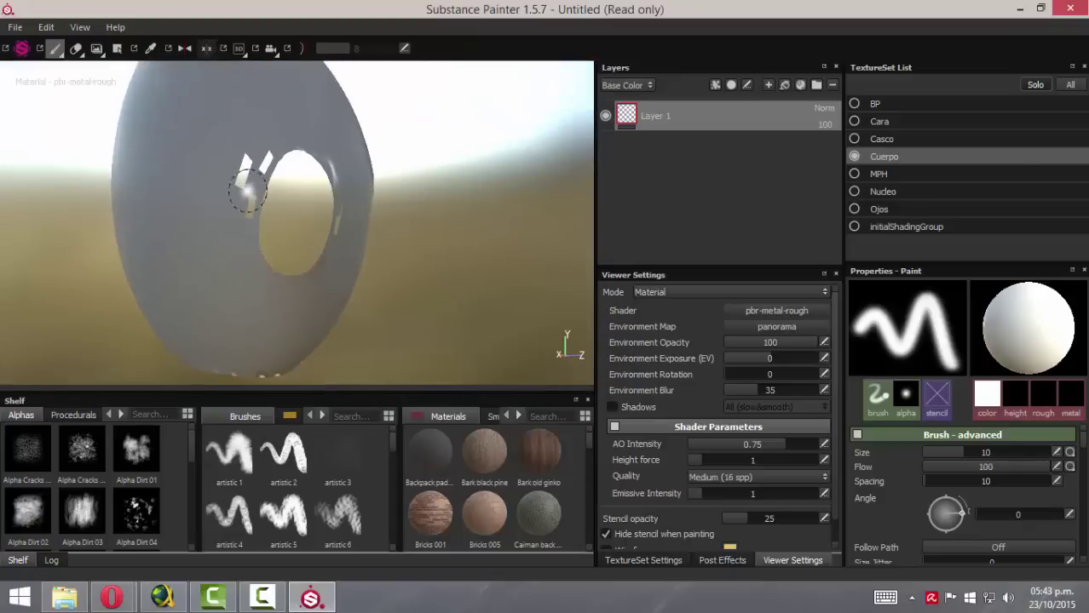
mouse_move(247, 194)
alt+mouse_down()
mouse_move(287, 209)
mouse_move(493, 194)
mouse_move(376, 202)
mouse_move(255, 196)
mouse_move(257, 182)
mouse_move(234, 202)
mouse_move(240, 231)
alt+mouse_up()
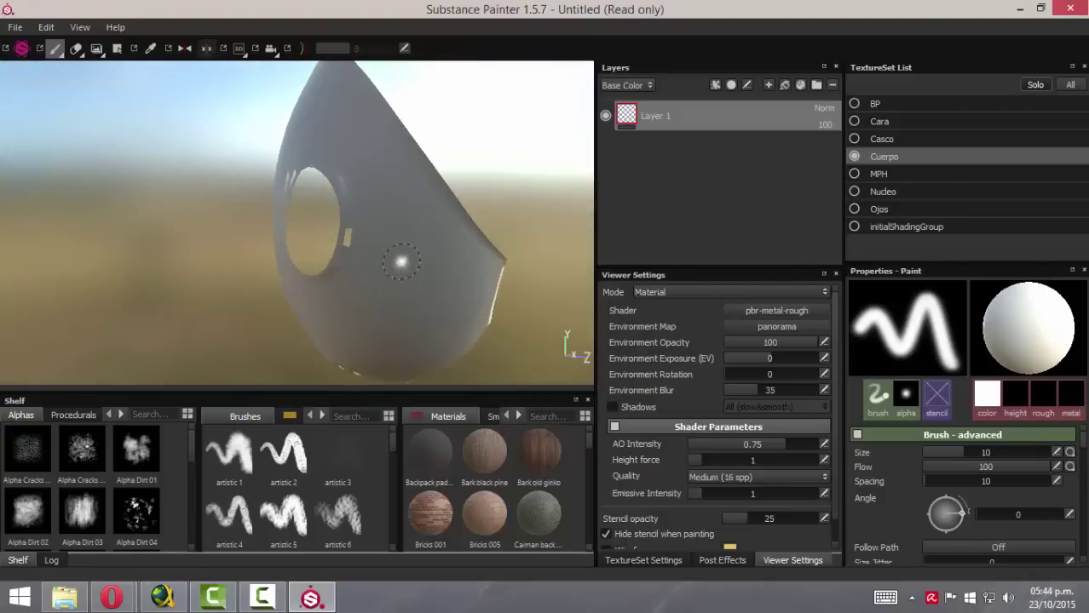
alt+drag(338, 249, 325, 274)
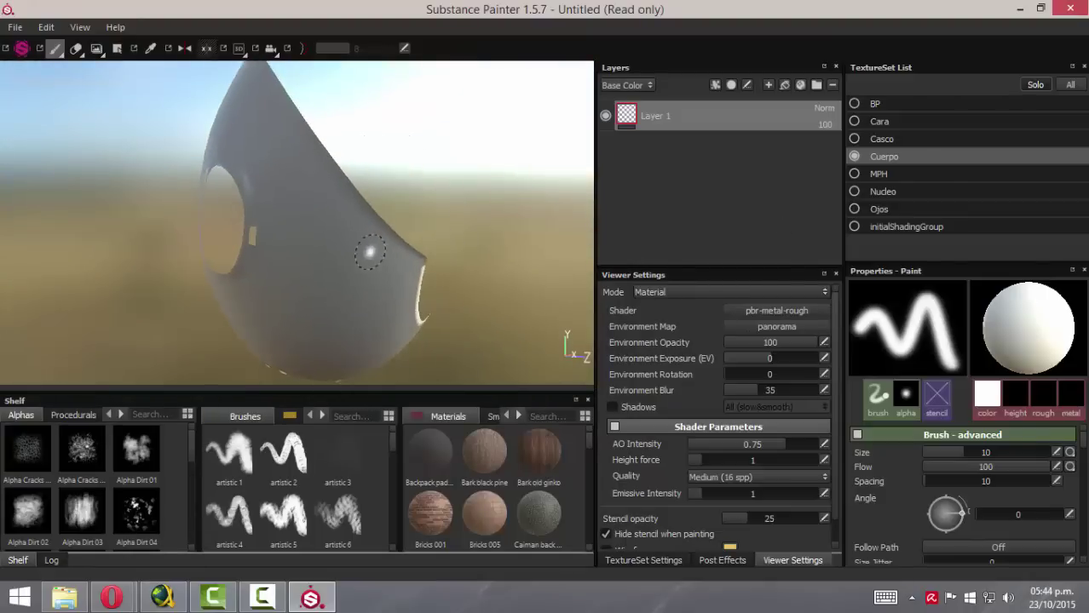
- Solo the MPH spheres and cups and frame them from different sides
click(878, 174)
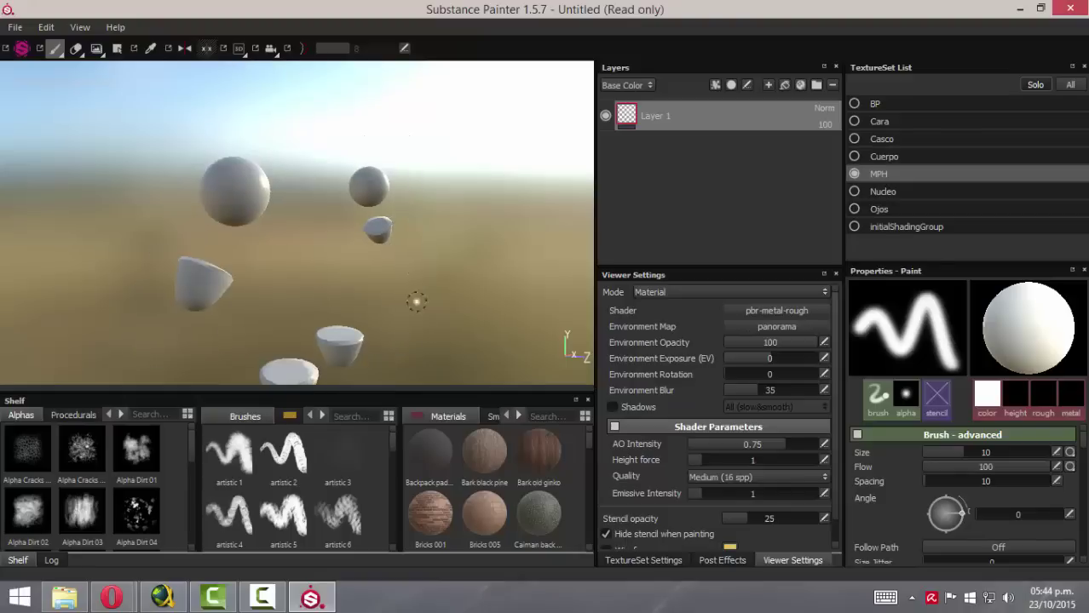
alt+middle_drag(418, 302, 287, 287)
mouse_move(287, 287)
alt+right_down()
mouse_move(202, 301)
mouse_move(396, 243)
alt+right_up()
alt+drag(396, 243, 402, 231)
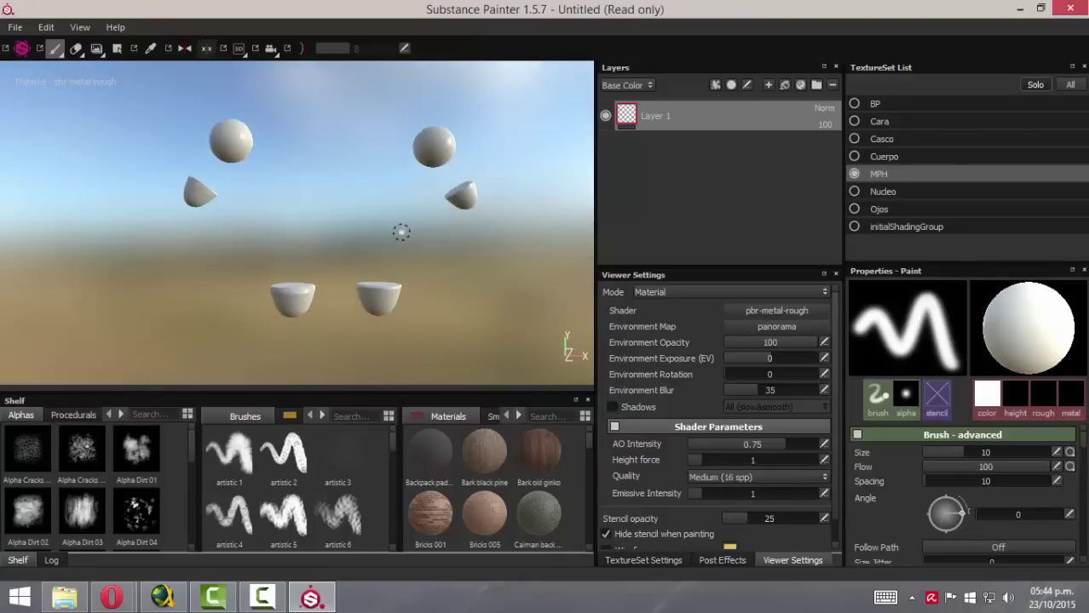
mouse_move(401, 231)
alt+middle_down()
mouse_move(484, 244)
mouse_move(960, 189)
alt+middle_up()
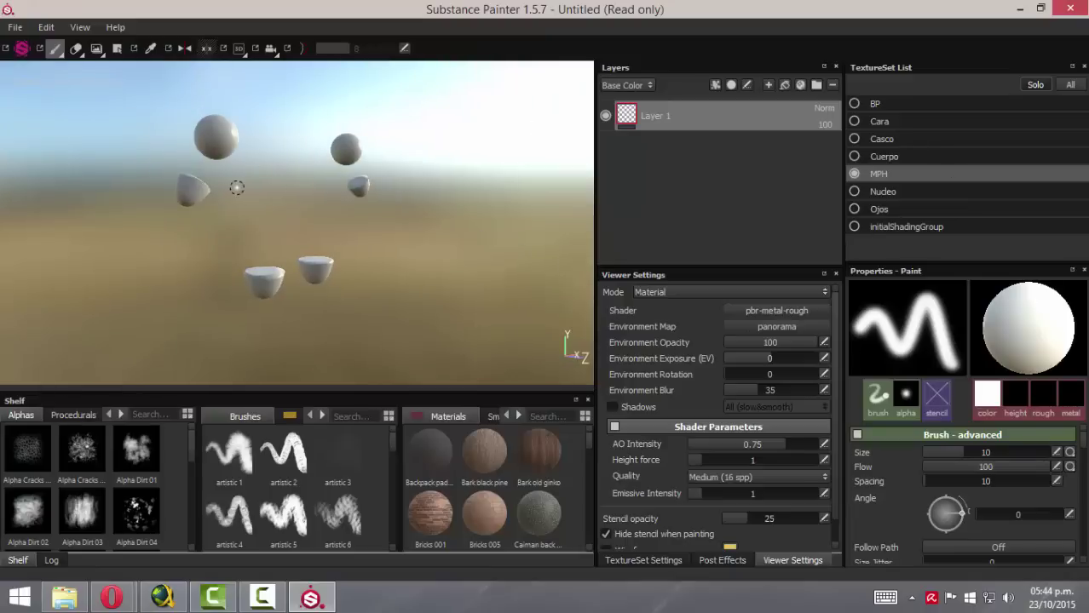
mouse_move(237, 188)
alt+mouse_down()
mouse_move(302, 218)
mouse_move(347, 214)
mouse_move(219, 194)
mouse_move(220, 160)
alt+mouse_up()
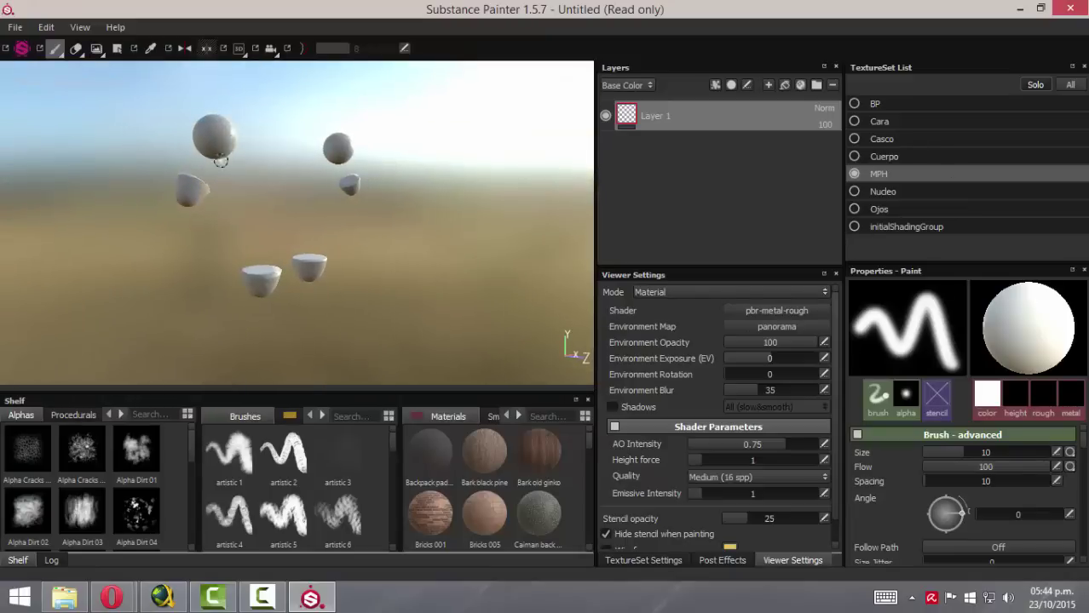
mouse_move(306, 214)
alt+mouse_down()
mouse_move(342, 238)
mouse_move(355, 194)
mouse_move(251, 202)
mouse_move(272, 199)
alt+mouse_up()
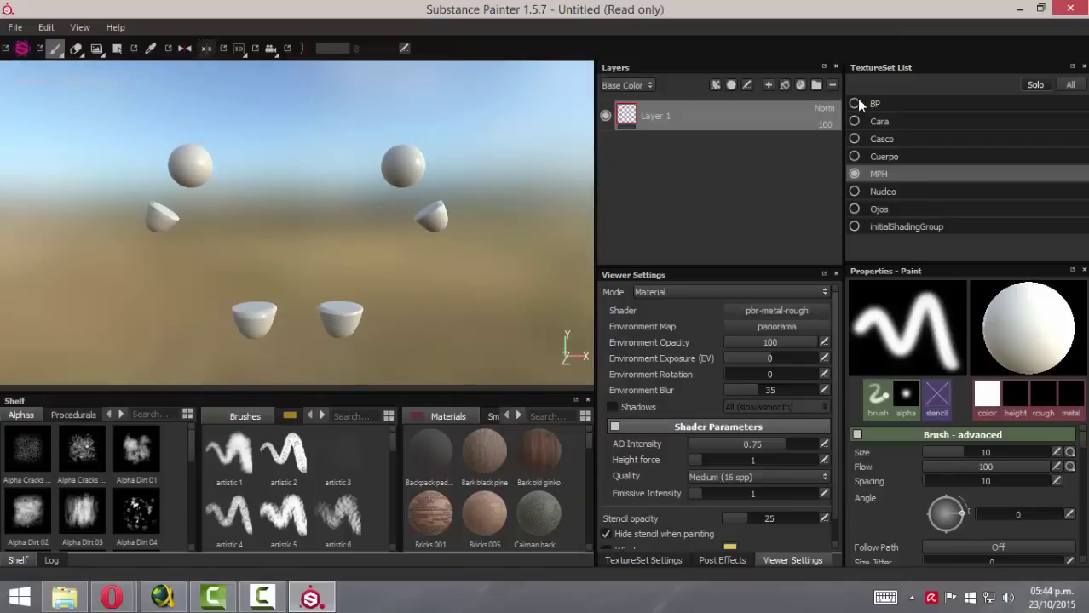
- Show all texture sets again and zoom in on the body and arm
click(1036, 85)
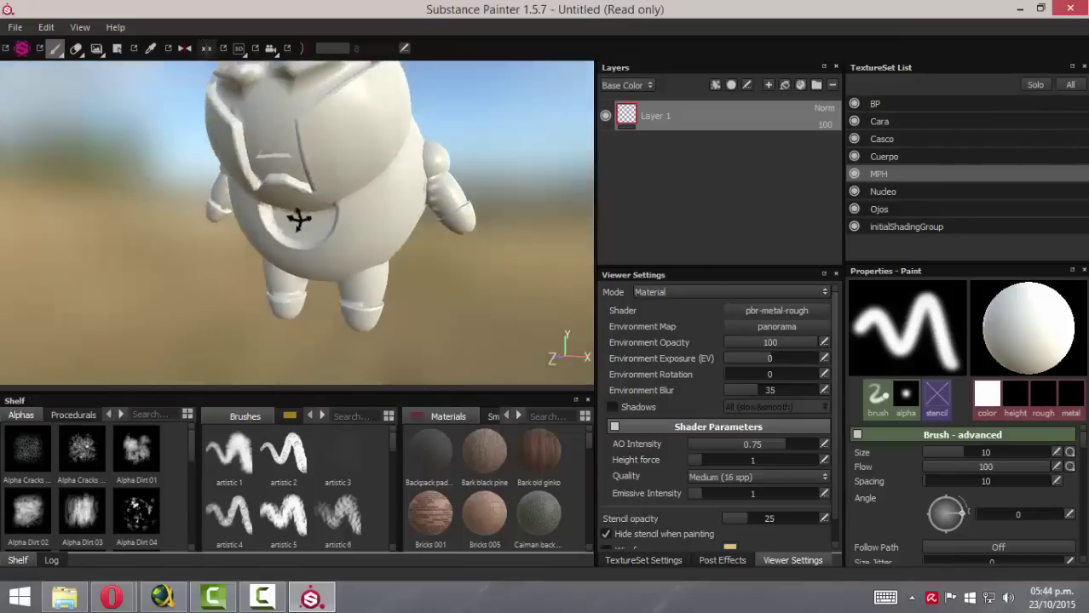
mouse_move(298, 219)
alt+mouse_down()
mouse_move(317, 221)
mouse_move(308, 250)
mouse_move(284, 236)
alt+mouse_up()
mouse_move(241, 205)
alt+mouse_down()
mouse_move(247, 219)
mouse_move(522, 211)
mouse_move(166, 214)
alt+mouse_up()
scroll(248, 220, up, 3)
alt+drag(213, 244, 243, 238)
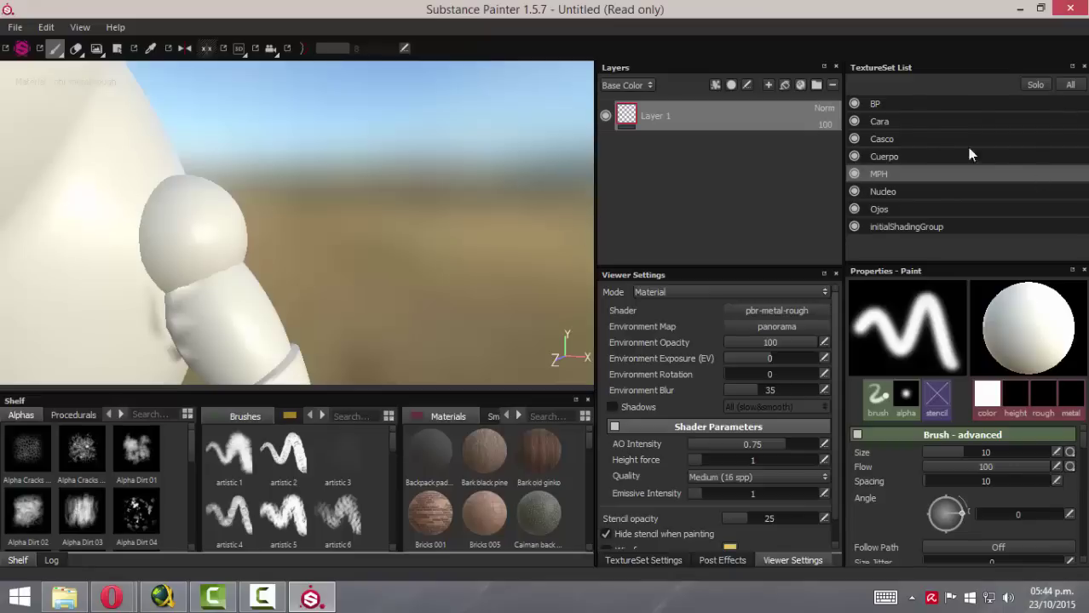
- Hide Cuerpo and Nucleo to inspect the head geometry, then show all sets again
click(854, 156)
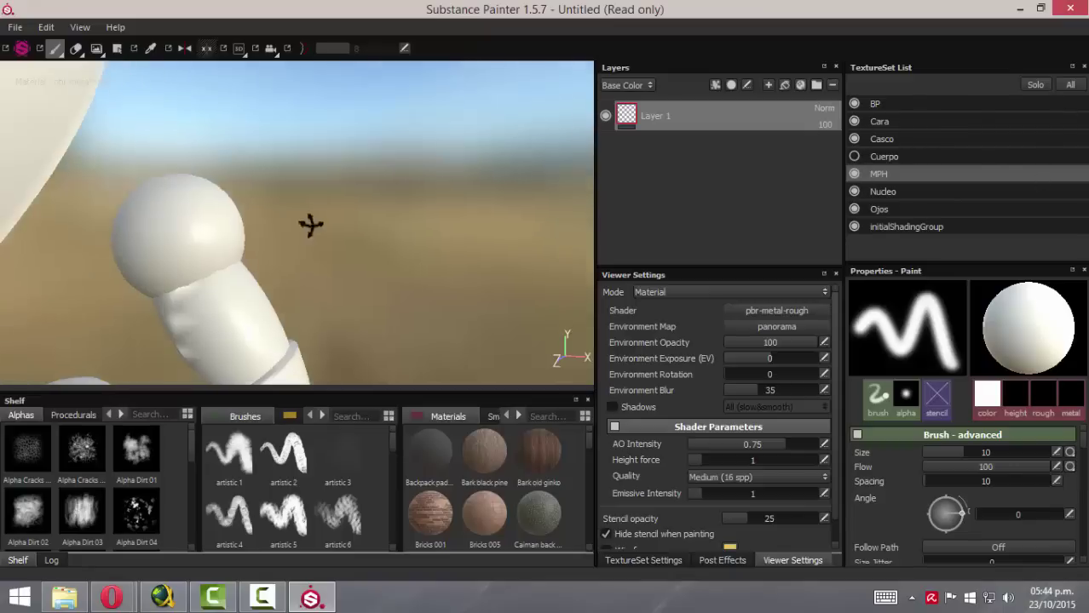
alt+drag(309, 223, 460, 153)
mouse_move(122, 256)
alt+mouse_down()
mouse_move(236, 243)
mouse_move(174, 213)
mouse_move(243, 263)
mouse_move(85, 205)
alt+mouse_up()
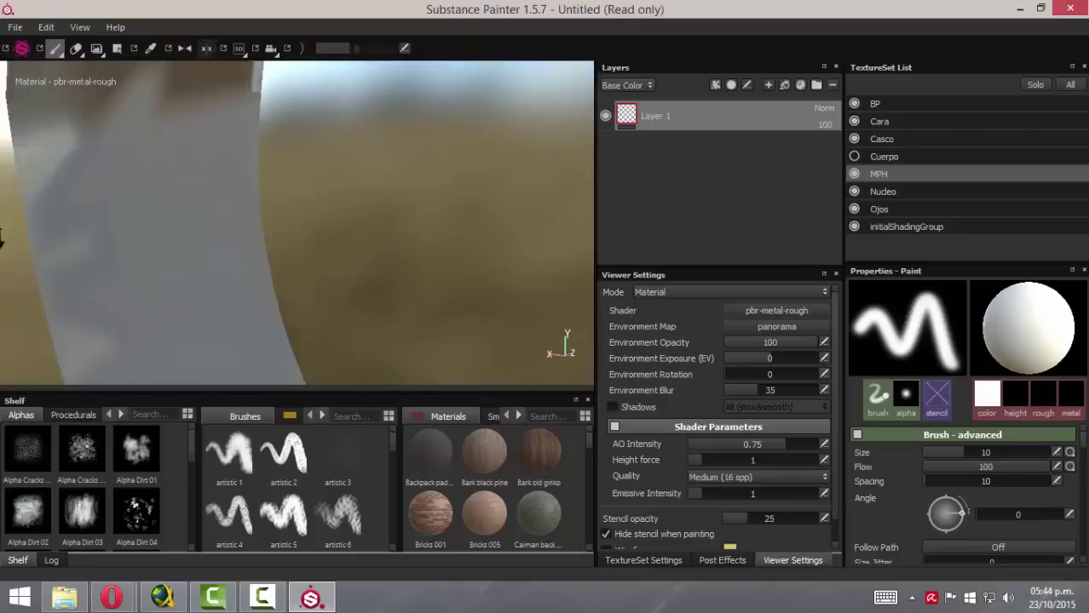
click(854, 192)
mouse_move(183, 136)
alt+mouse_down()
mouse_move(127, 111)
mouse_move(90, 114)
alt+mouse_up()
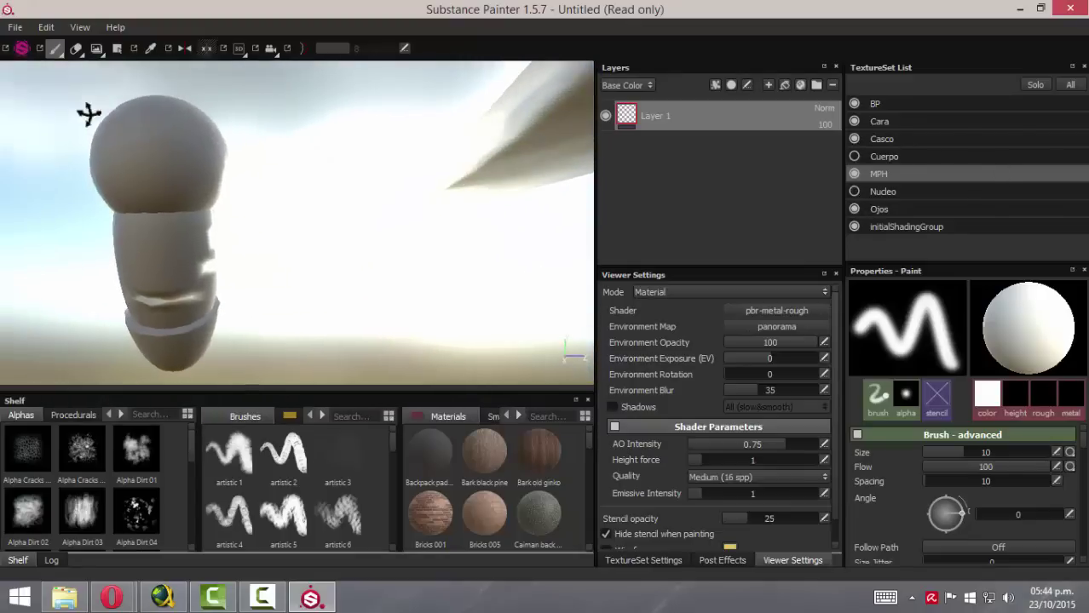
mouse_move(134, 155)
alt+mouse_down()
mouse_move(388, 205)
mouse_move(333, 182)
mouse_move(86, 185)
mouse_move(370, 222)
mouse_move(488, 224)
mouse_move(220, 201)
mouse_move(301, 194)
alt+mouse_up()
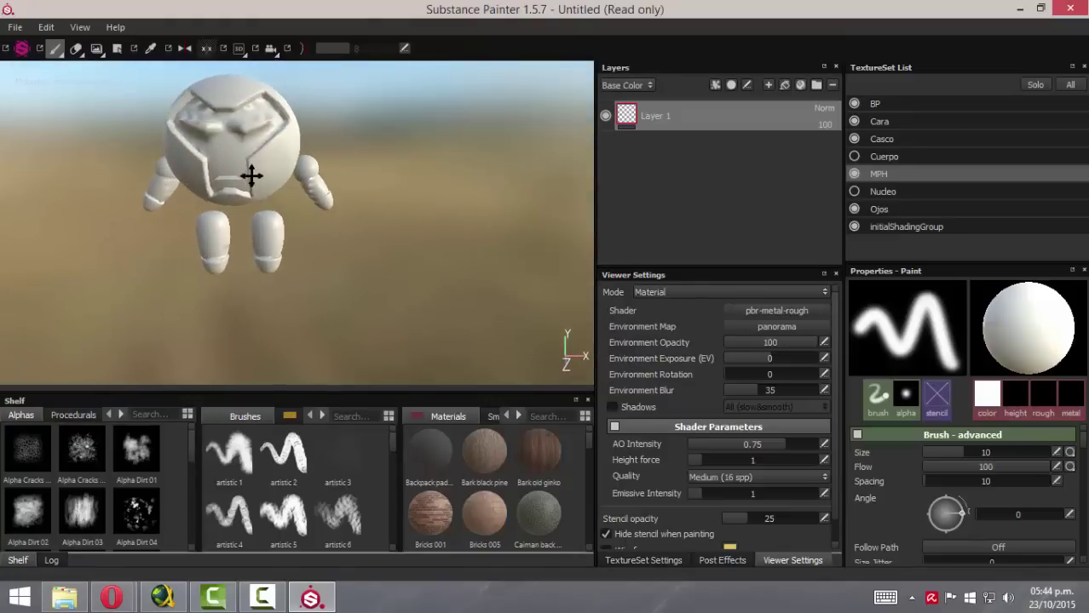
alt+middle_drag(251, 174, 258, 170)
alt+right_drag(259, 170, 118, 155)
mouse_move(118, 155)
alt+mouse_down()
mouse_move(277, 207)
mouse_move(334, 209)
alt+mouse_up()
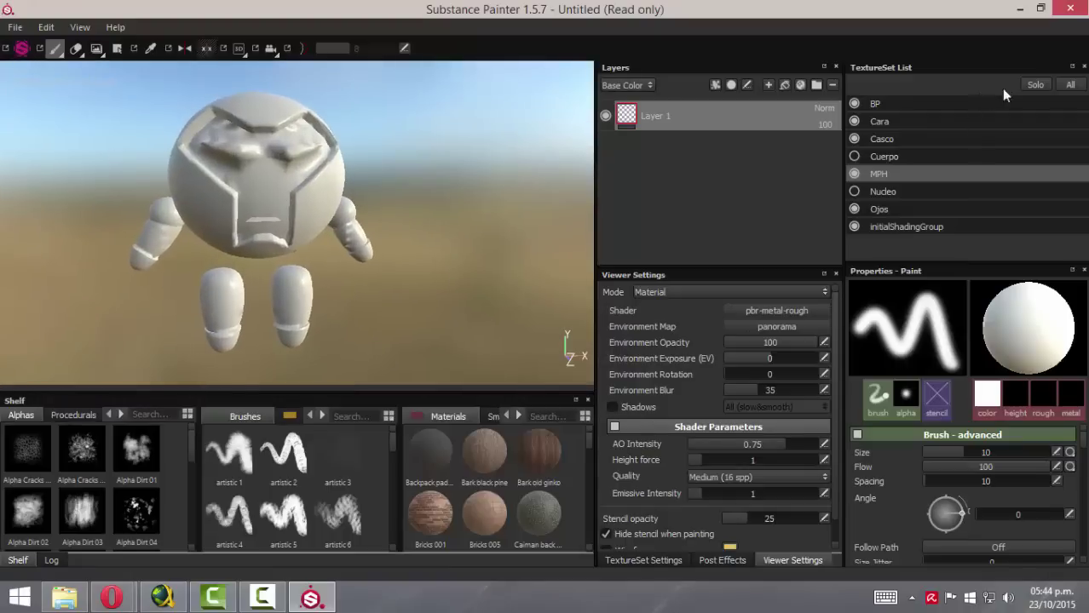
click(1070, 86)
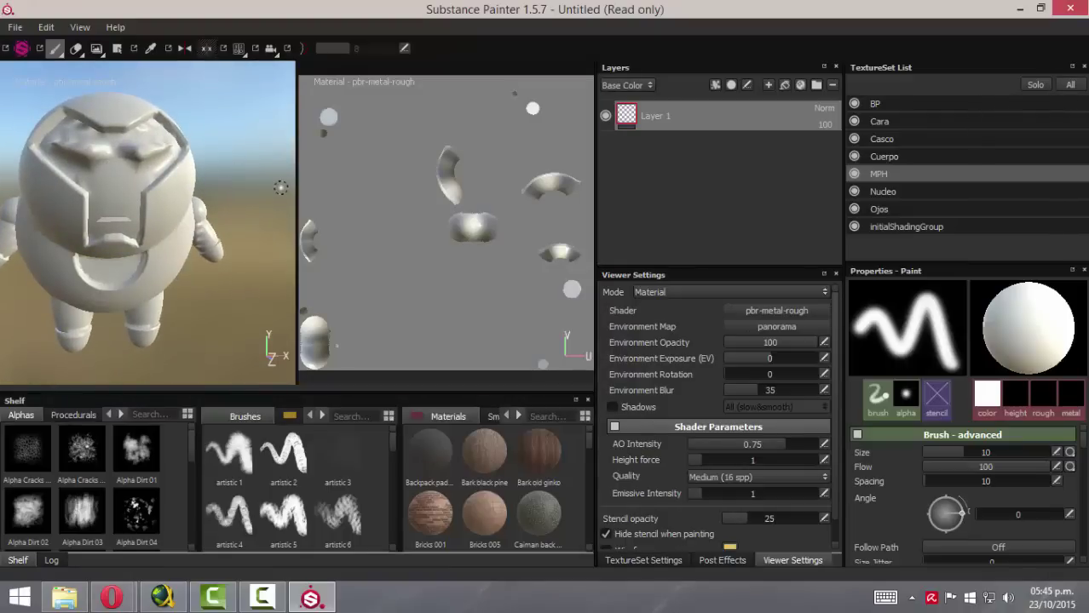
- In UV-only view, check Cuerpo, Casco, Cara, initialShadingGroup and MPH UVs, then return to 3D
key(F3)
middle_drag(241, 151, 254, 225)
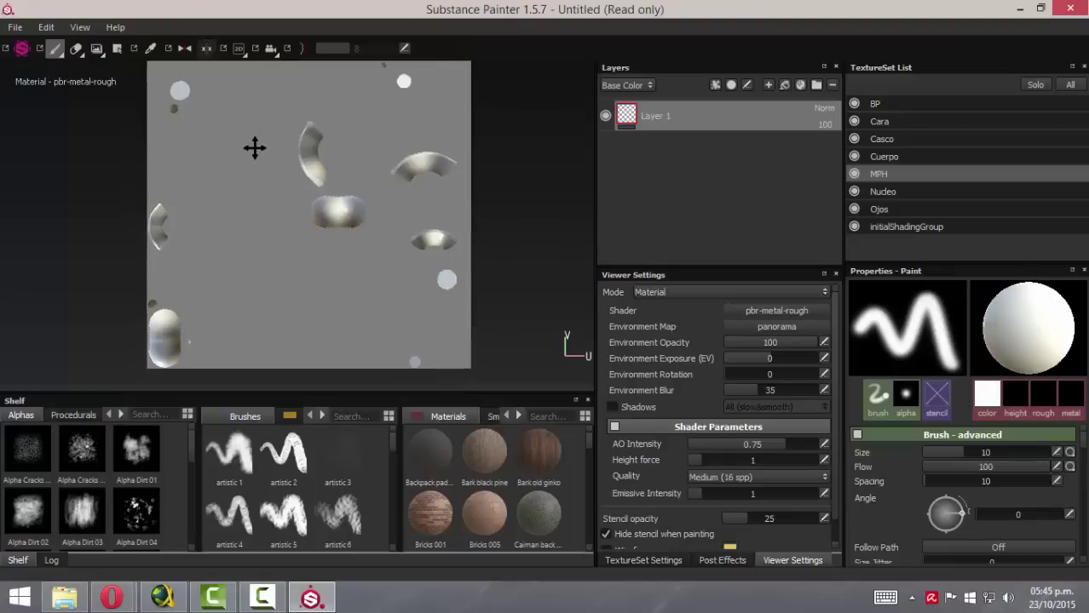
click(886, 157)
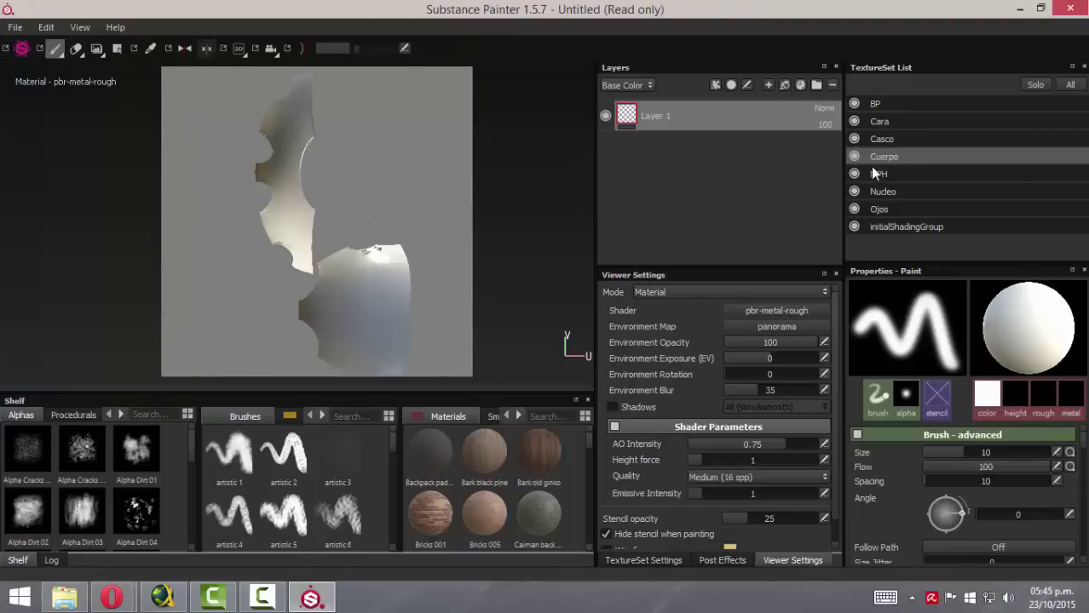
click(886, 139)
click(887, 121)
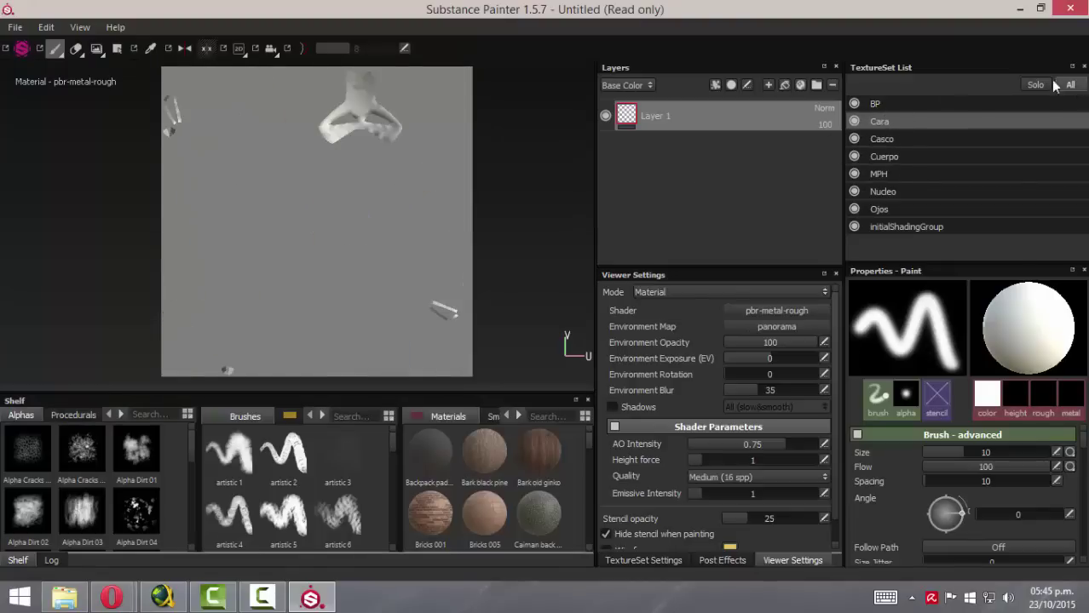
click(900, 228)
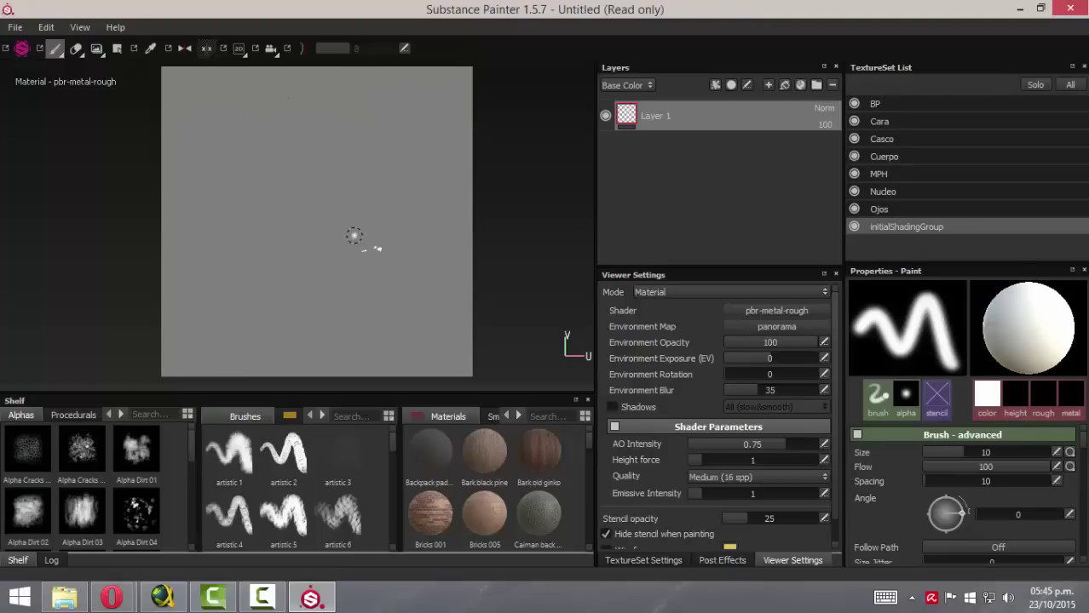
scroll(408, 242, up, 3)
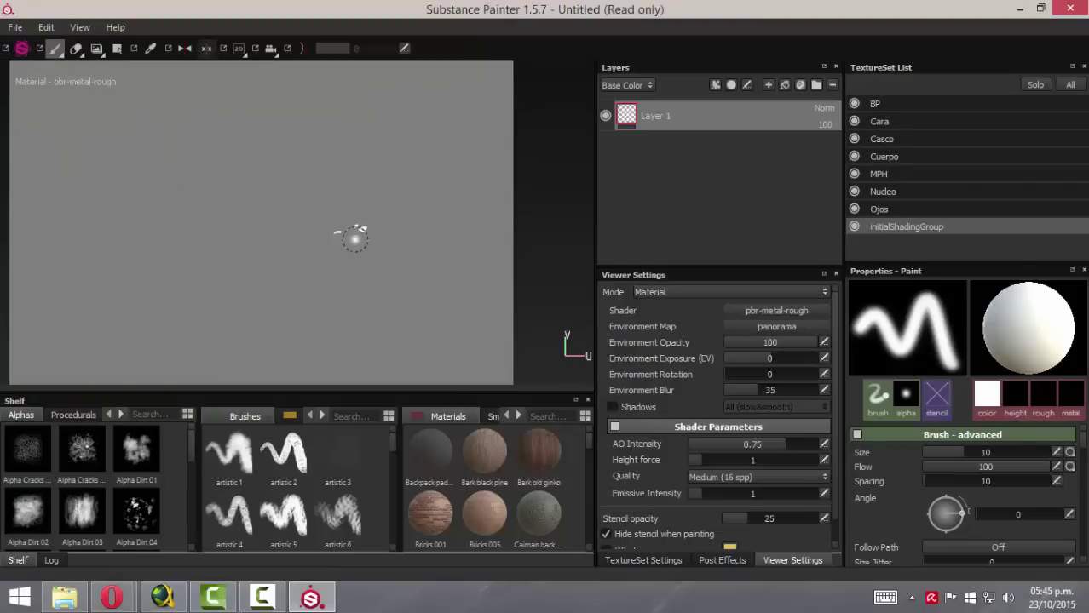
scroll(353, 230, down, 3)
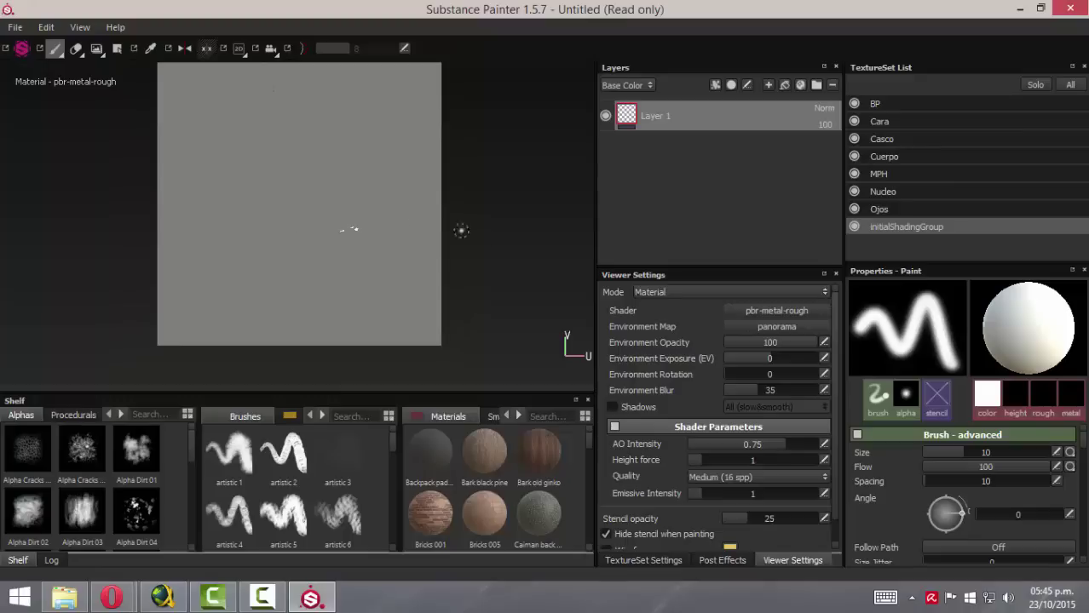
click(884, 173)
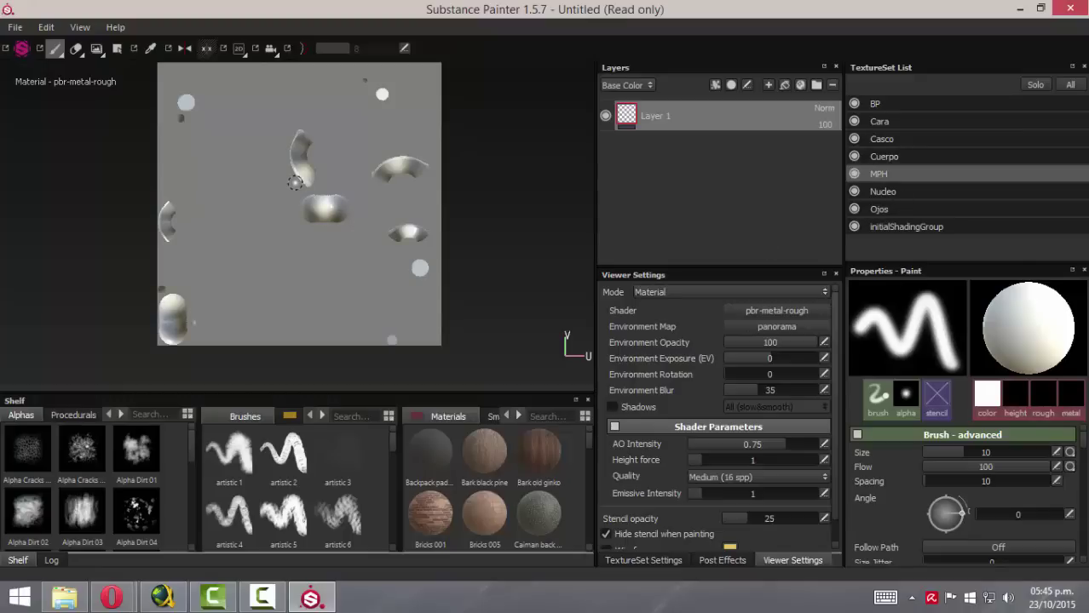
key(F2)
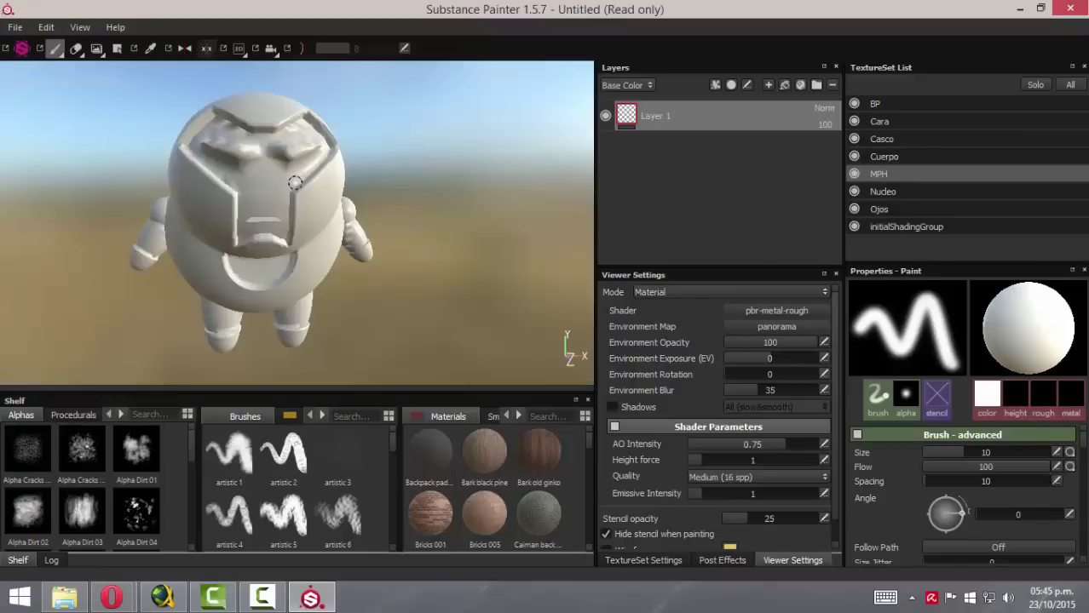
alt+drag(252, 274, 292, 274)
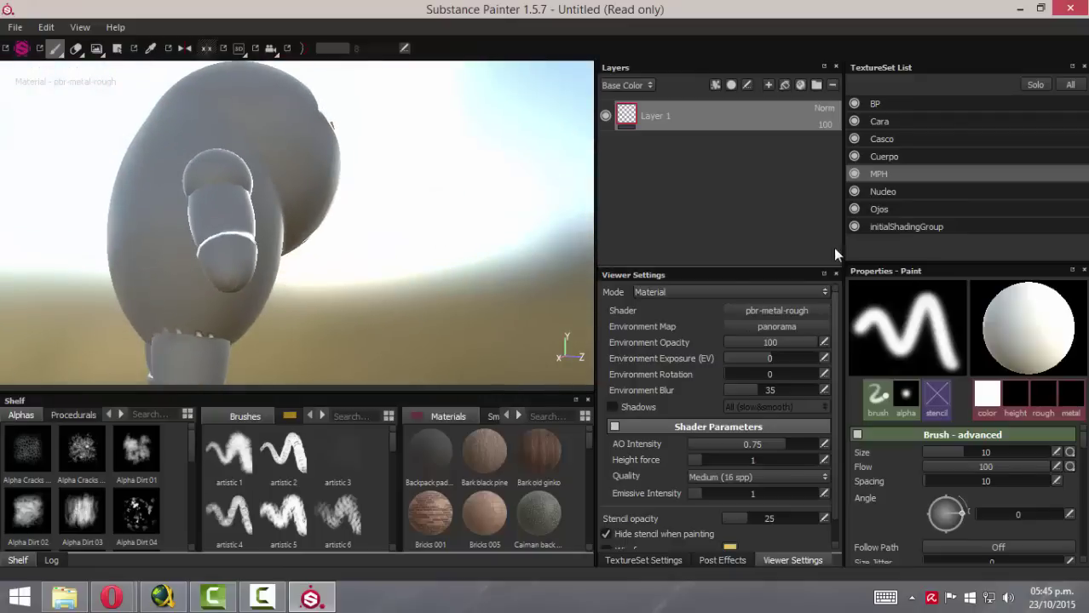
click(904, 228)
alt+drag(543, 222, 311, 287)
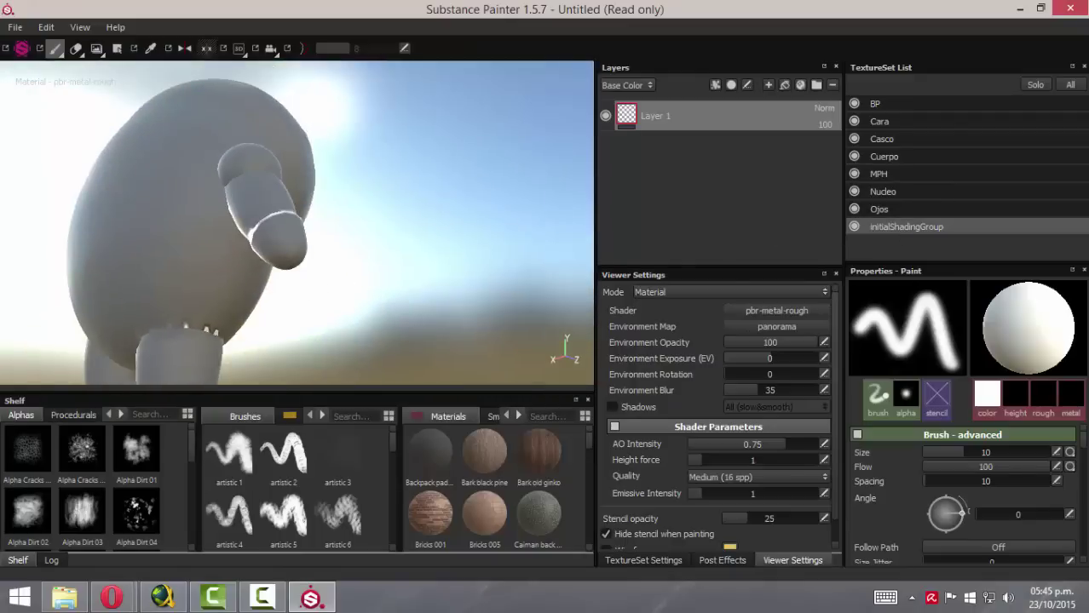
click(1032, 86)
click(1033, 88)
mouse_move(429, 201)
alt+mouse_down()
mouse_move(307, 208)
mouse_move(369, 217)
mouse_move(356, 248)
alt+mouse_up()
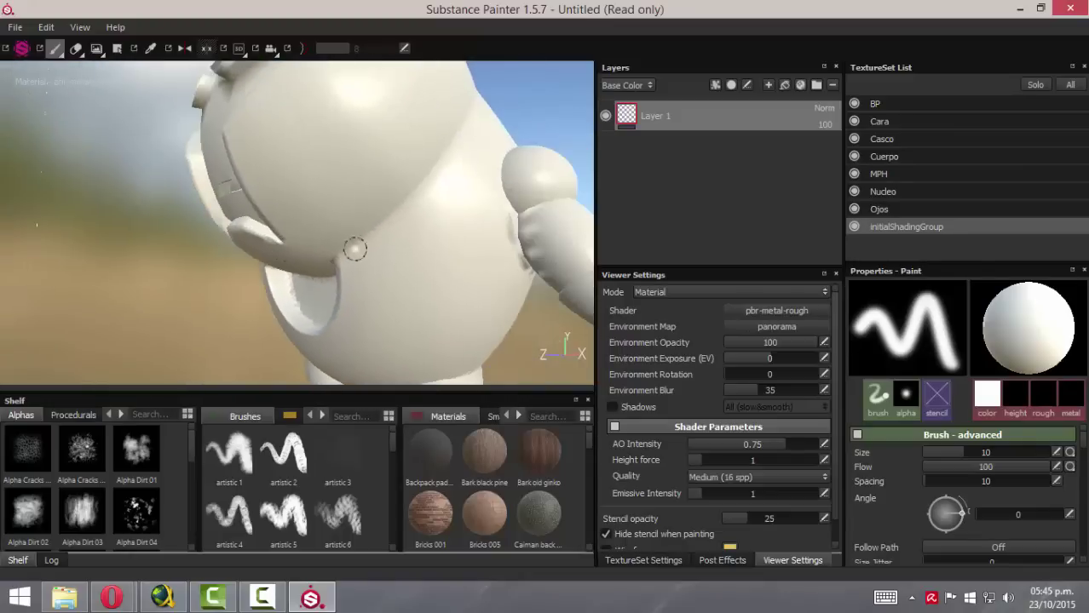
mouse_move(449, 202)
alt+mouse_down()
mouse_move(474, 195)
mouse_move(377, 236)
alt+mouse_up()
scroll(377, 236, down, 5)
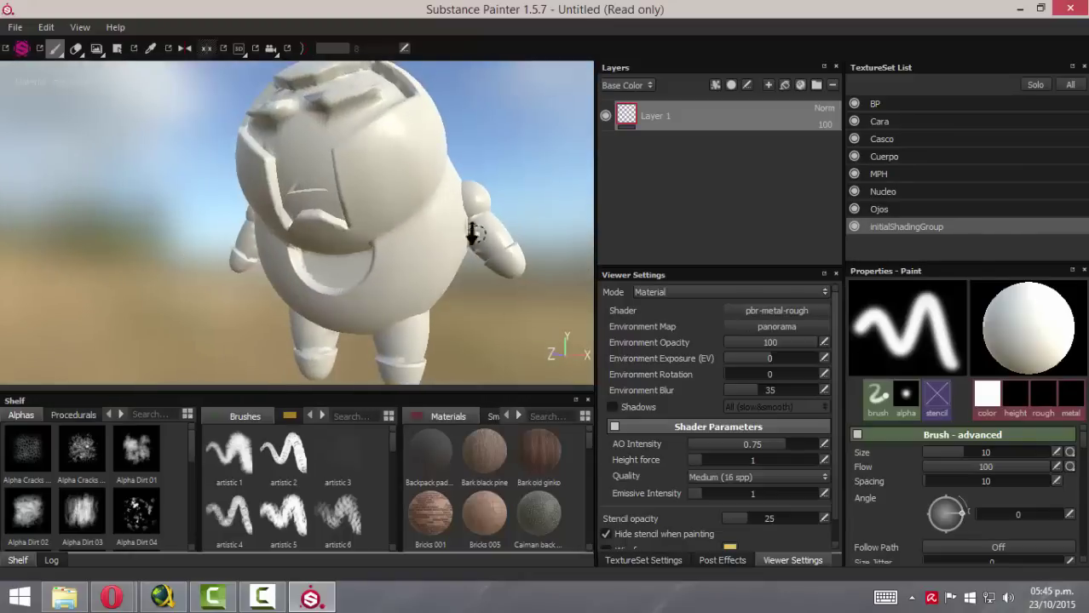
mouse_move(473, 230)
alt+mouse_down()
mouse_move(371, 238)
mouse_move(408, 243)
alt+mouse_up()
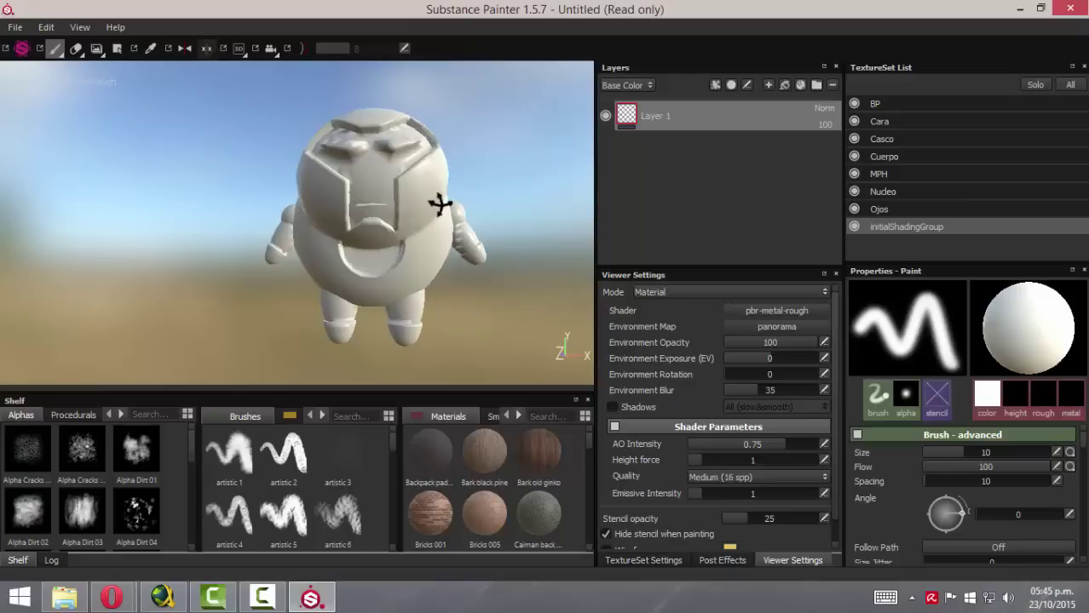
alt+drag(439, 204, 439, 206)
alt+middle_drag(389, 189, 360, 187)
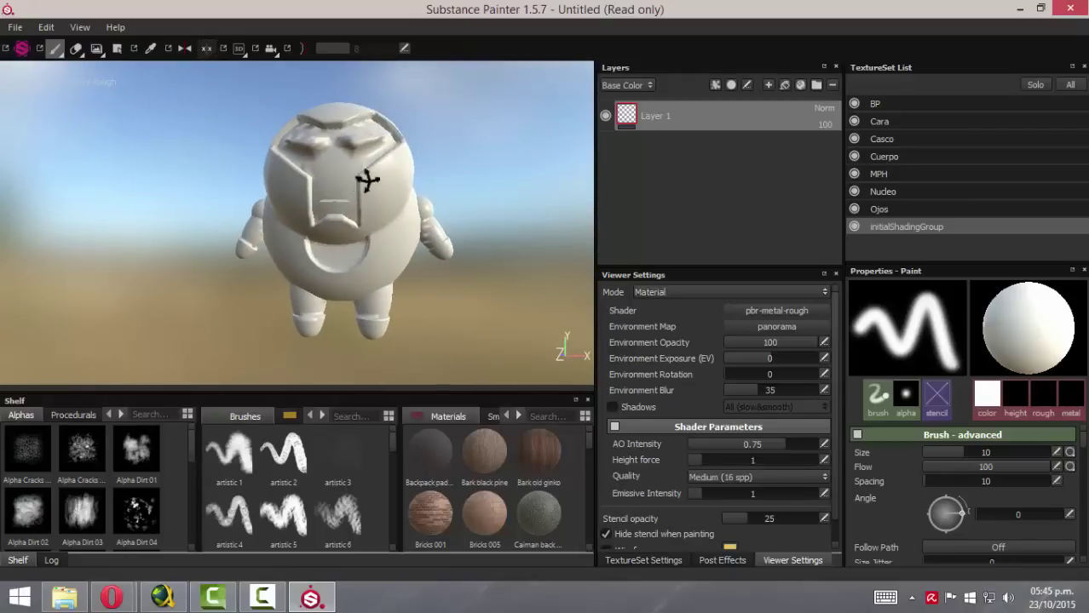
alt+right_drag(367, 179, 420, 217)
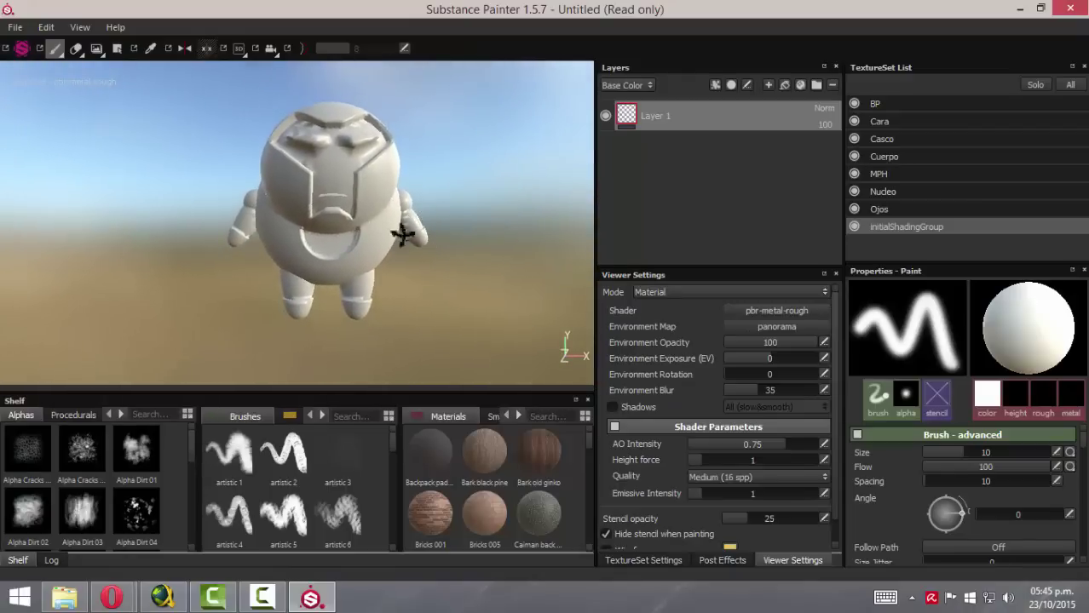
alt+drag(403, 235, 379, 248)
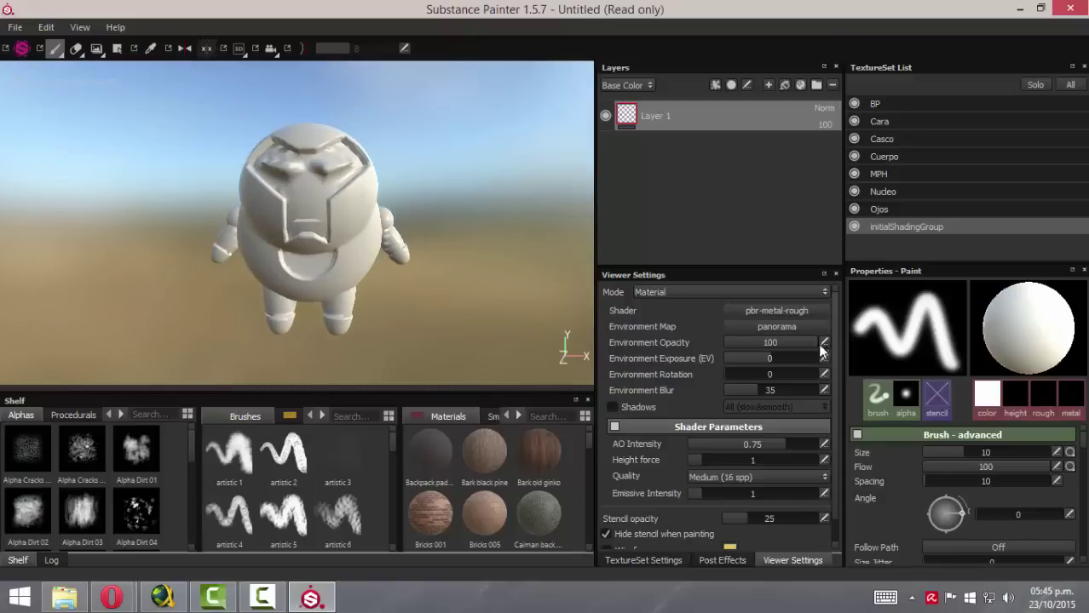
- Switch the environment map to bonifacio_aragon_stairs and rotate the lighting to 12.6
click(773, 327)
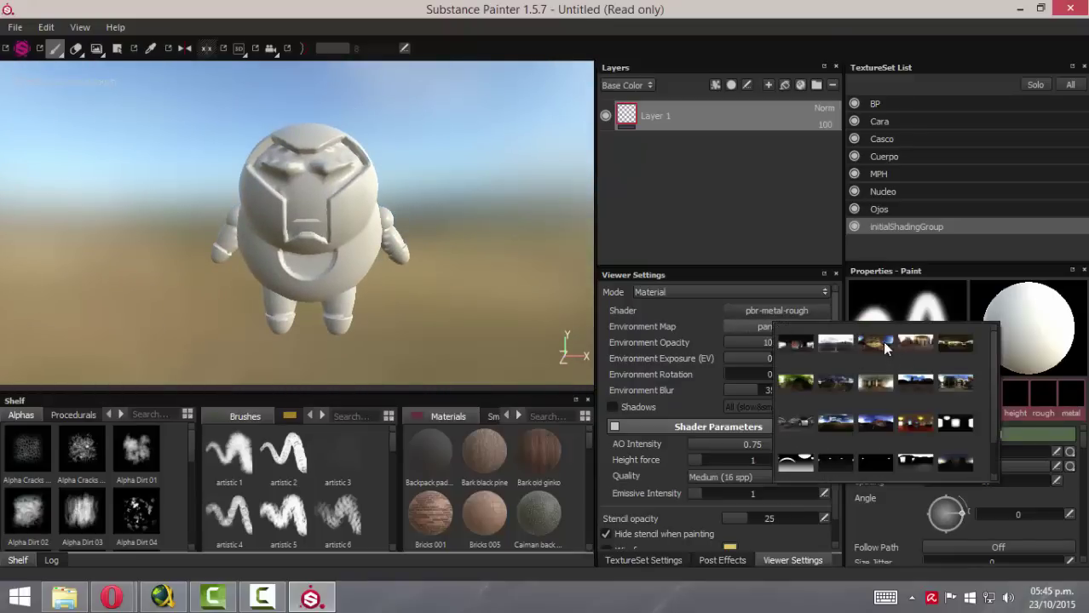
click(882, 348)
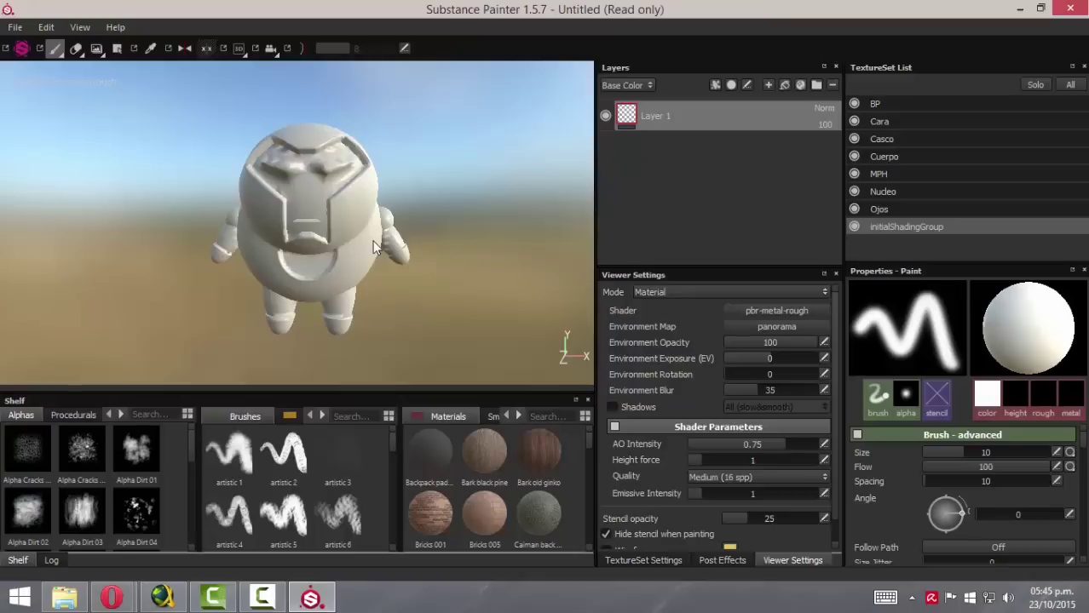
alt+drag(412, 261, 348, 231)
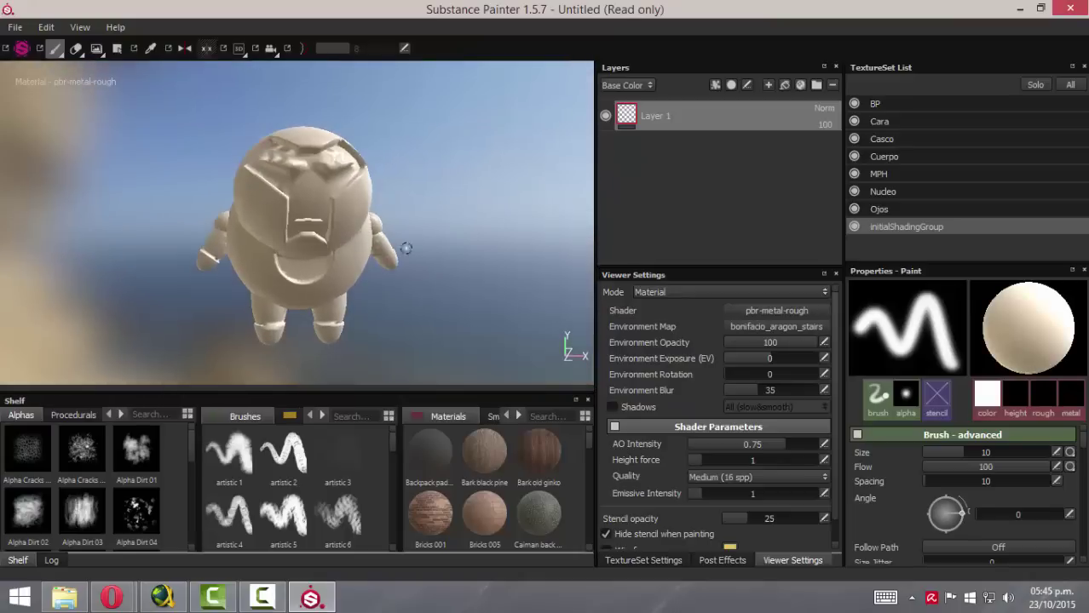
mouse_move(348, 231)
shift+right_down()
mouse_move(287, 243)
mouse_move(303, 250)
shift+right_up()
alt+drag(304, 249, 433, 246)
shift+right_drag(433, 245, 389, 256)
mouse_move(388, 255)
alt+mouse_down()
mouse_move(454, 263)
mouse_move(232, 254)
alt+mouse_up()
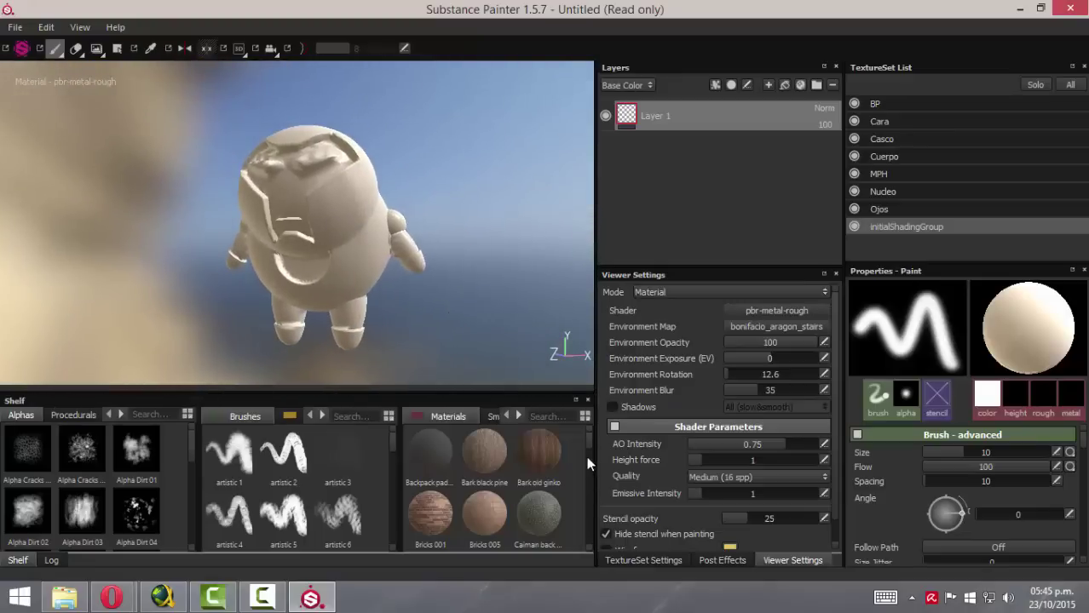
drag(589, 457, 588, 501)
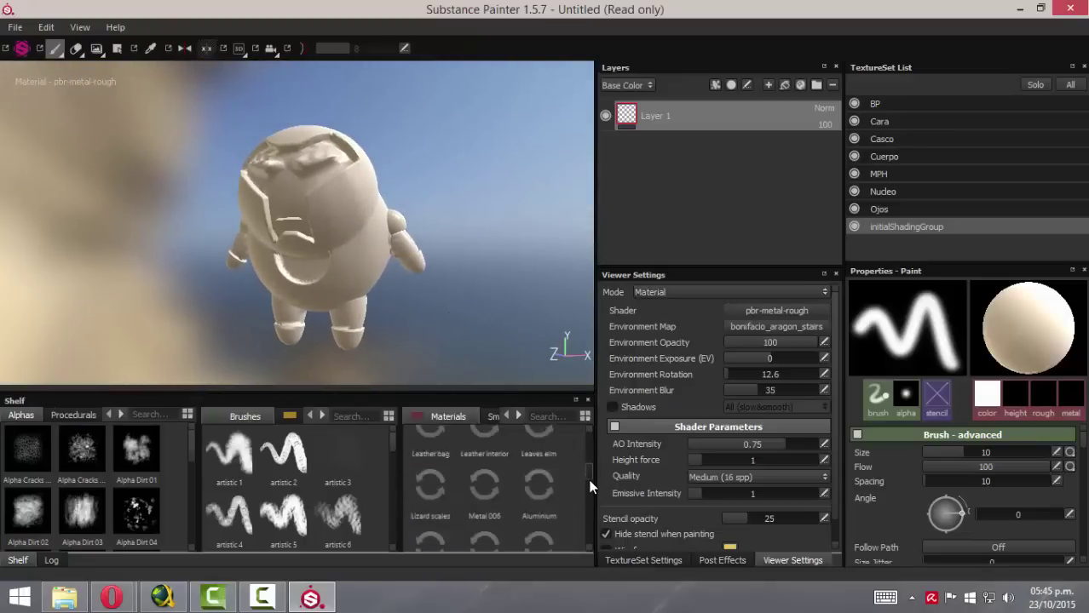
- Show the Materials, Brushes and Alphas shelves as small thumbnails
click(586, 417)
click(610, 432)
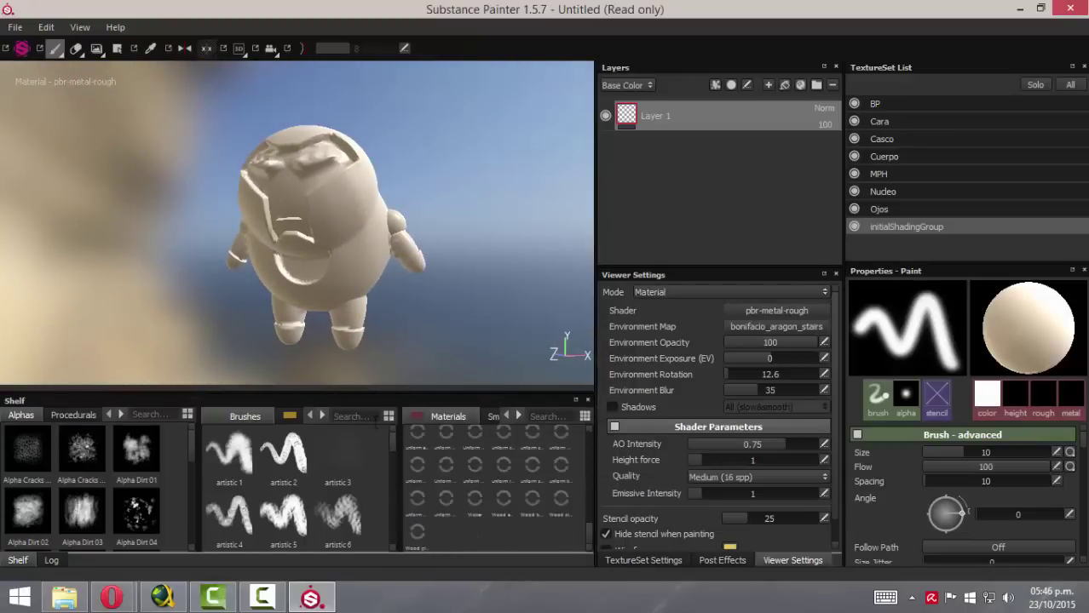
click(389, 414)
click(420, 432)
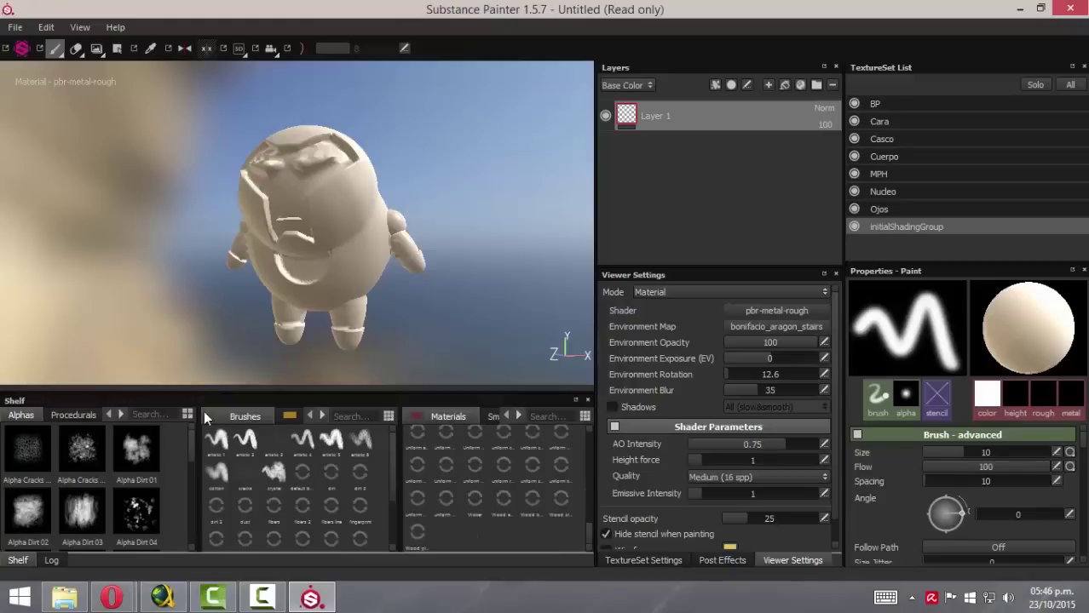
click(187, 414)
click(227, 436)
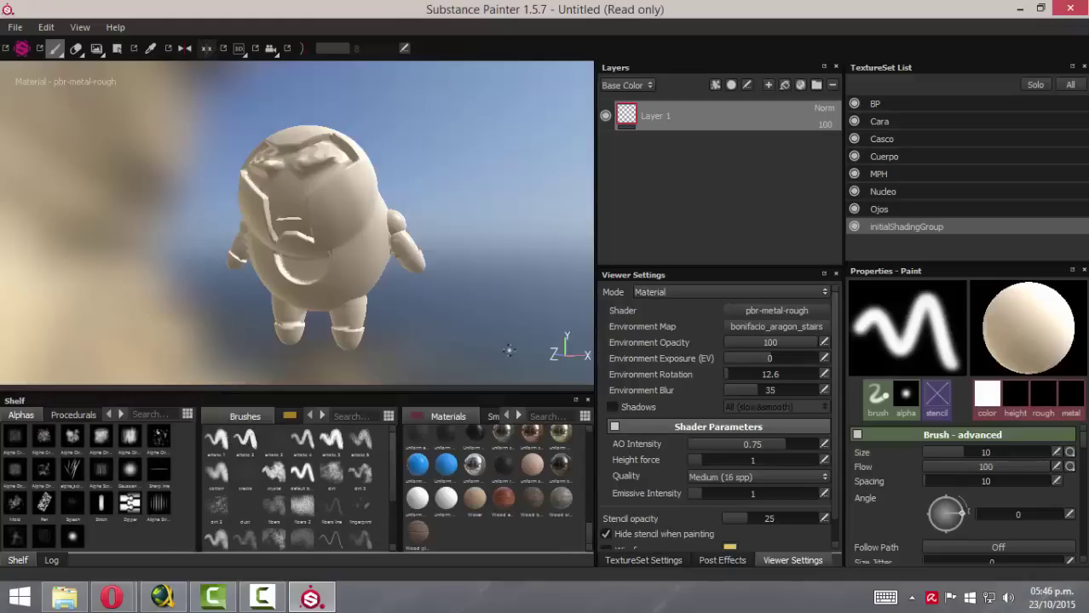
- Load the red Car paint material and raise the brush Size to 32.97
mouse_move(425, 223)
alt+mouse_down()
mouse_move(369, 231)
mouse_move(396, 236)
mouse_move(347, 219)
mouse_move(340, 233)
mouse_move(491, 242)
mouse_move(284, 234)
alt+mouse_up()
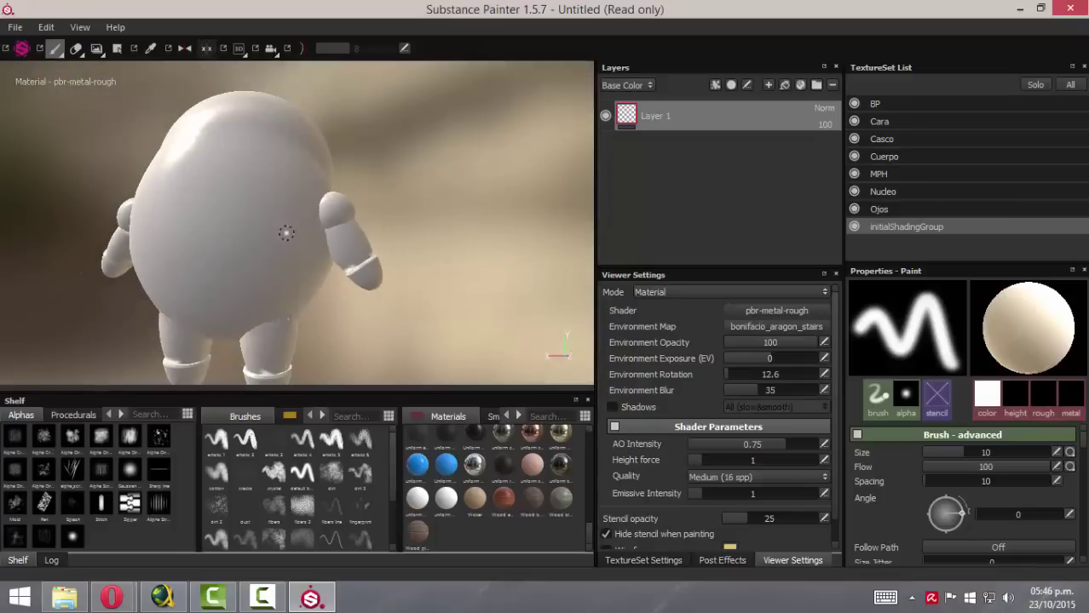
mouse_move(285, 234)
alt+right_down()
mouse_move(450, 228)
mouse_move(375, 260)
alt+right_up()
alt+drag(375, 260, 239, 253)
alt+right_drag(239, 253, 158, 234)
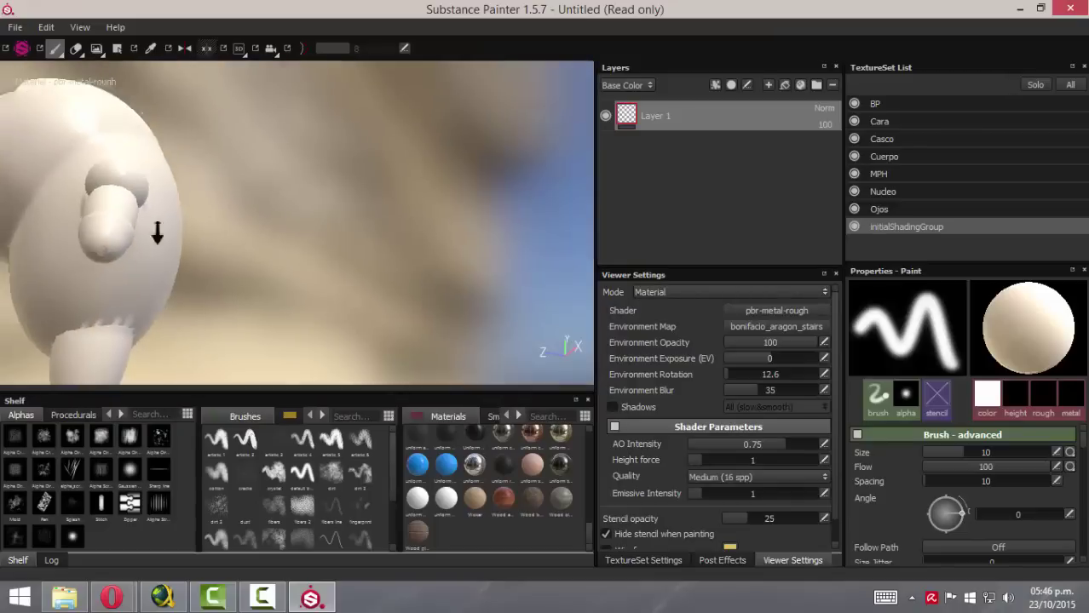
alt+drag(158, 234, 270, 266)
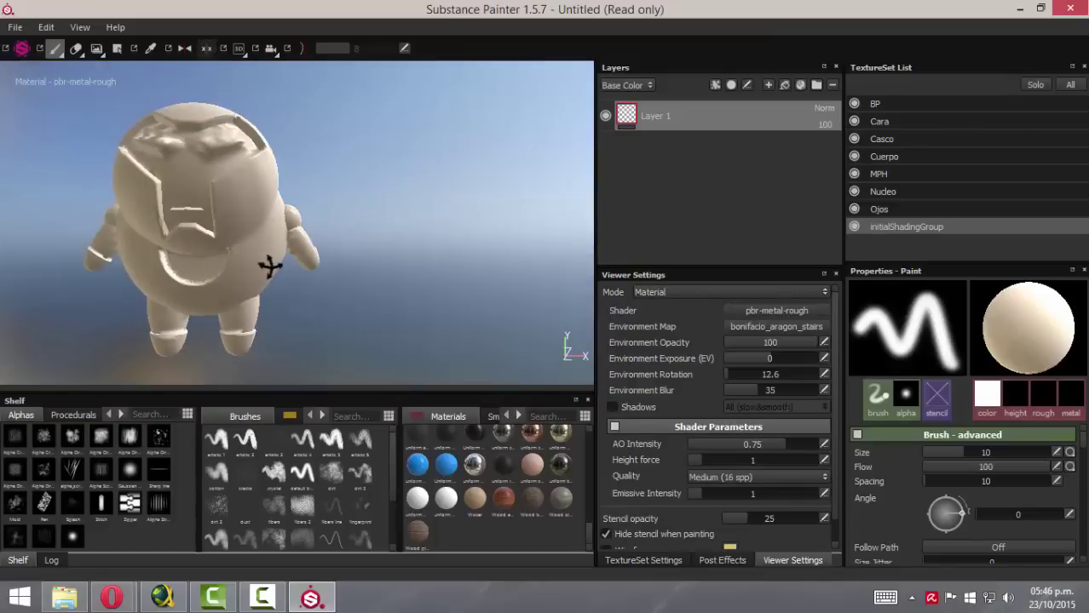
mouse_move(196, 237)
alt+mouse_down()
mouse_move(374, 236)
mouse_move(204, 231)
alt+mouse_up()
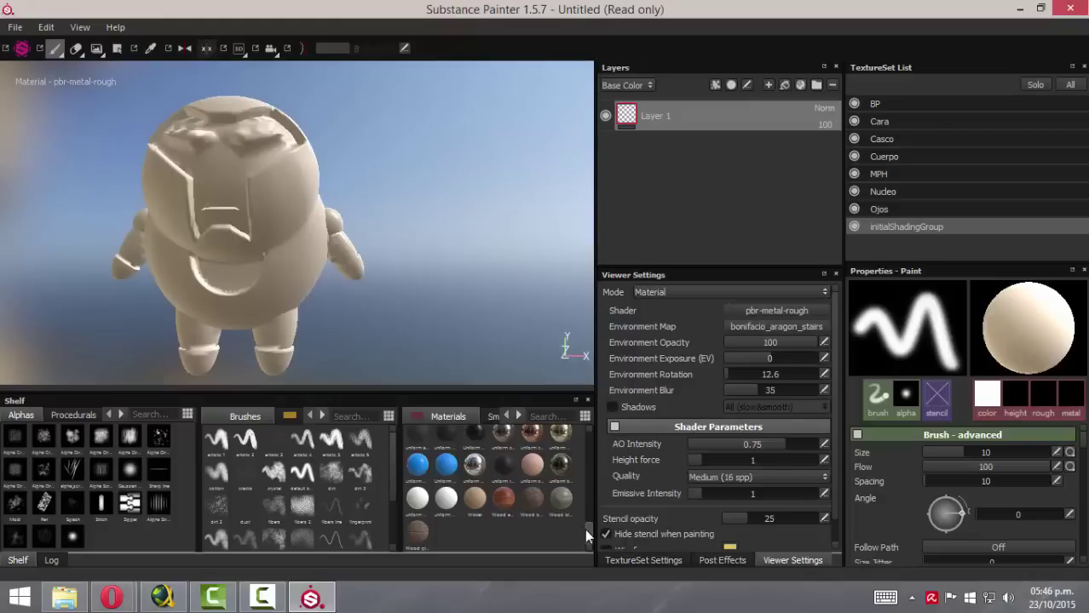
drag(587, 538, 590, 470)
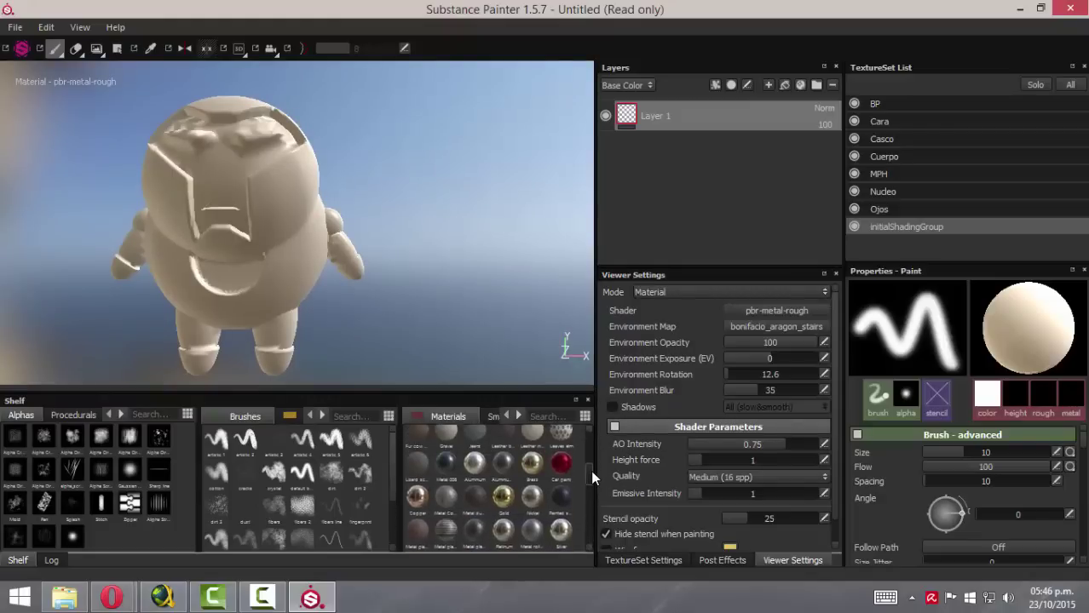
click(570, 475)
mouse_move(395, 308)
alt+mouse_down()
mouse_move(353, 236)
mouse_move(341, 165)
mouse_move(190, 149)
mouse_move(231, 159)
alt+mouse_up()
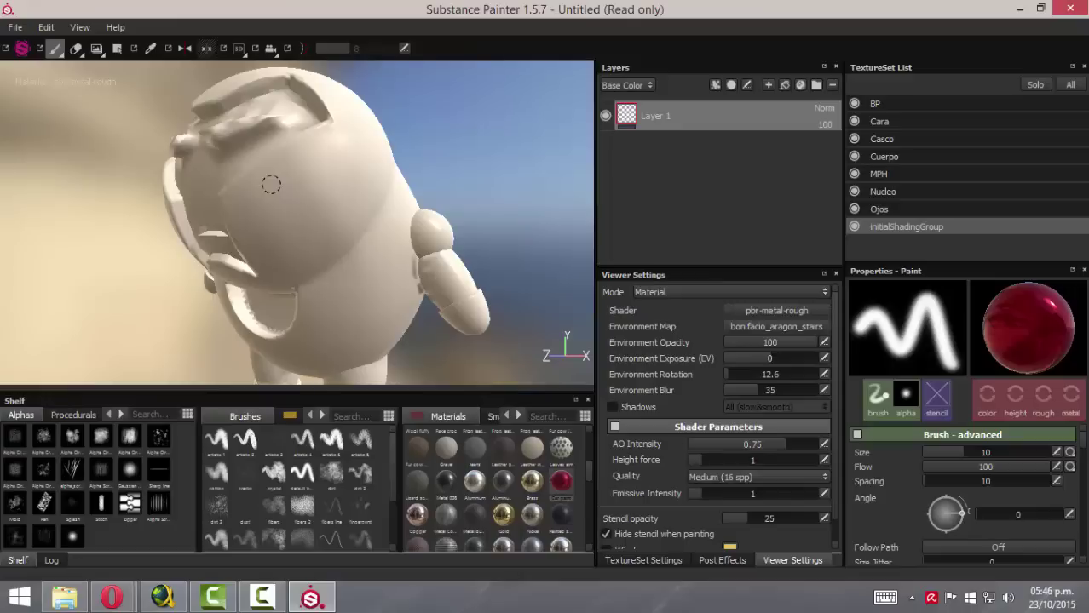
ctrl+right_drag(271, 185, 284, 210)
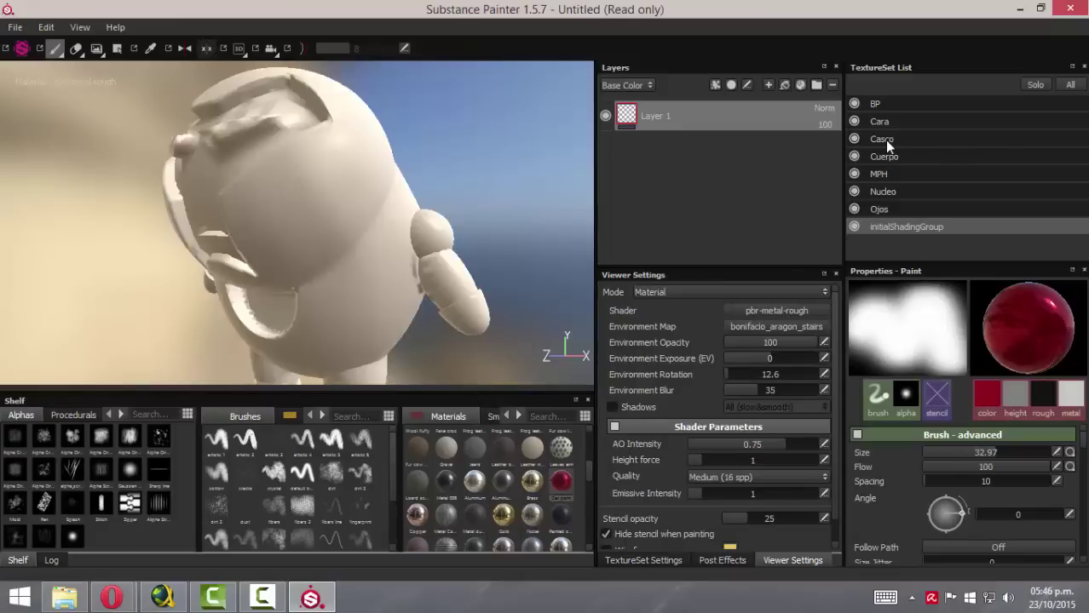
- Select the Casco texture set and paint red strokes across the helmet's front plate
click(885, 140)
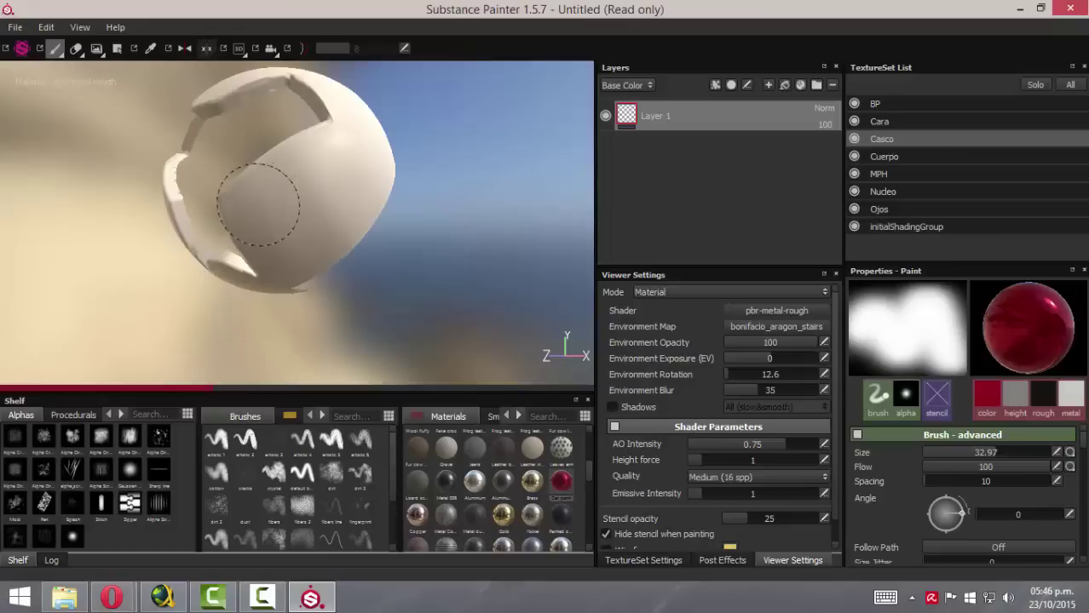
mouse_move(250, 218)
mouse_down()
mouse_move(328, 143)
mouse_move(246, 231)
mouse_up()
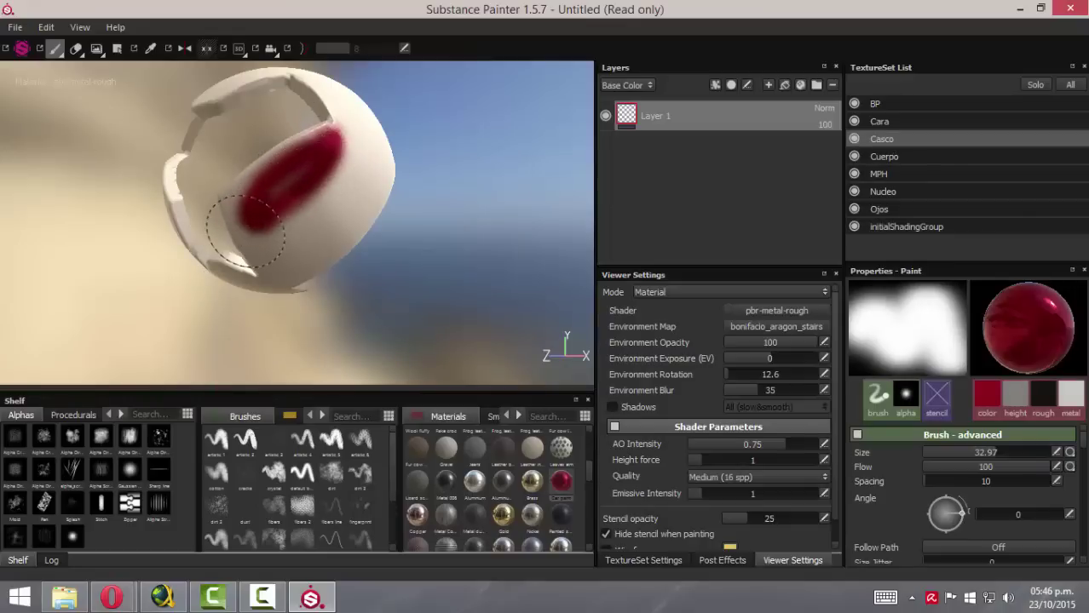
mouse_move(284, 179)
mouse_down()
mouse_move(231, 198)
mouse_move(235, 234)
mouse_move(281, 271)
mouse_move(323, 169)
mouse_move(353, 158)
mouse_move(261, 243)
mouse_up()
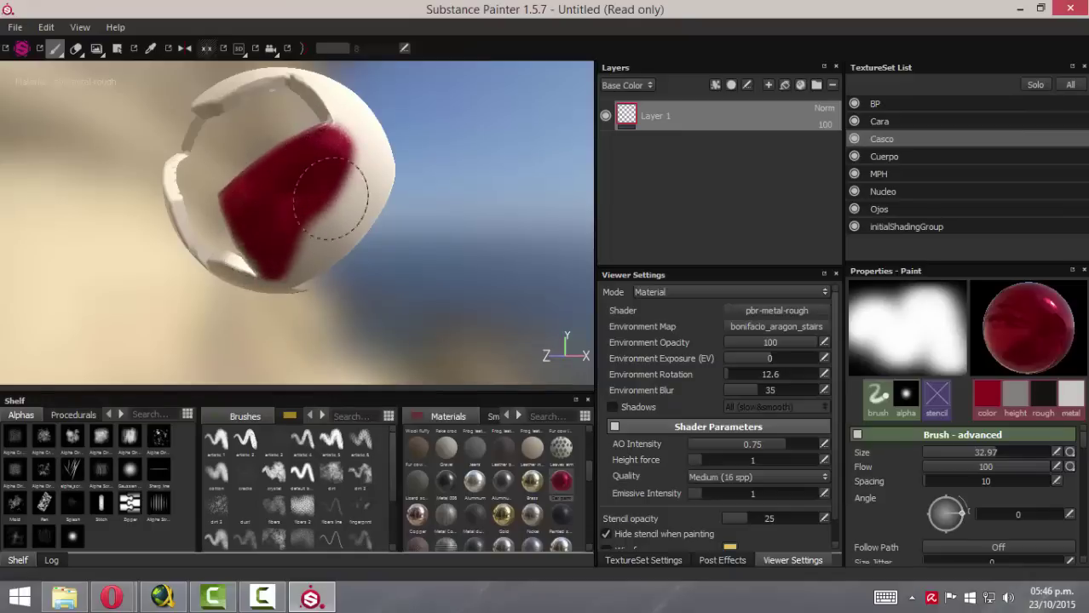
mouse_move(332, 197)
mouse_down()
mouse_move(360, 141)
mouse_move(268, 256)
mouse_move(307, 247)
mouse_move(363, 168)
mouse_up()
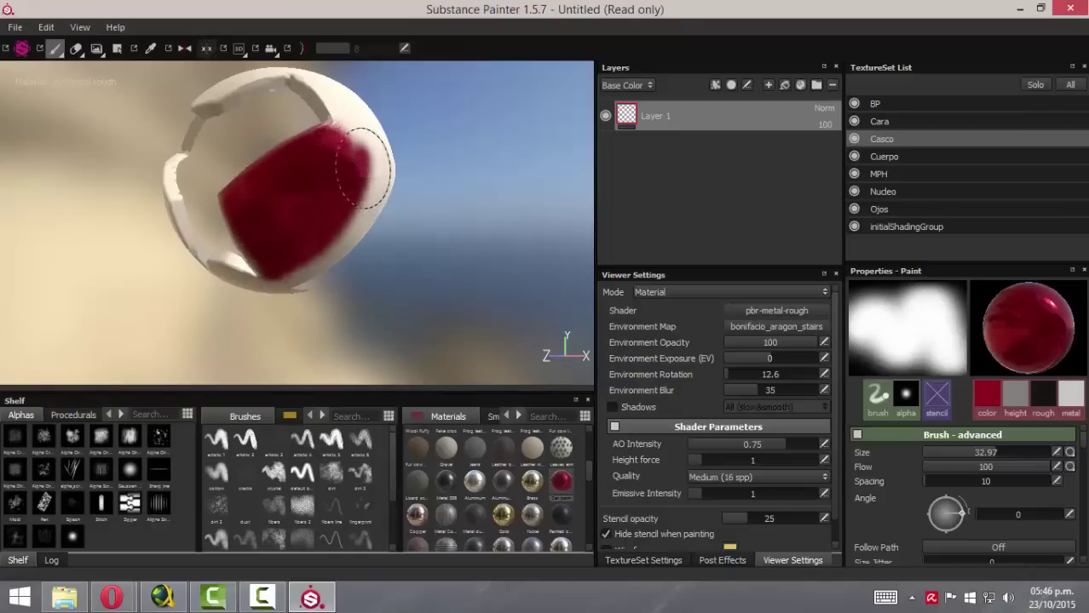
- Rotate the environment lighting to 338.4
click(442, 241)
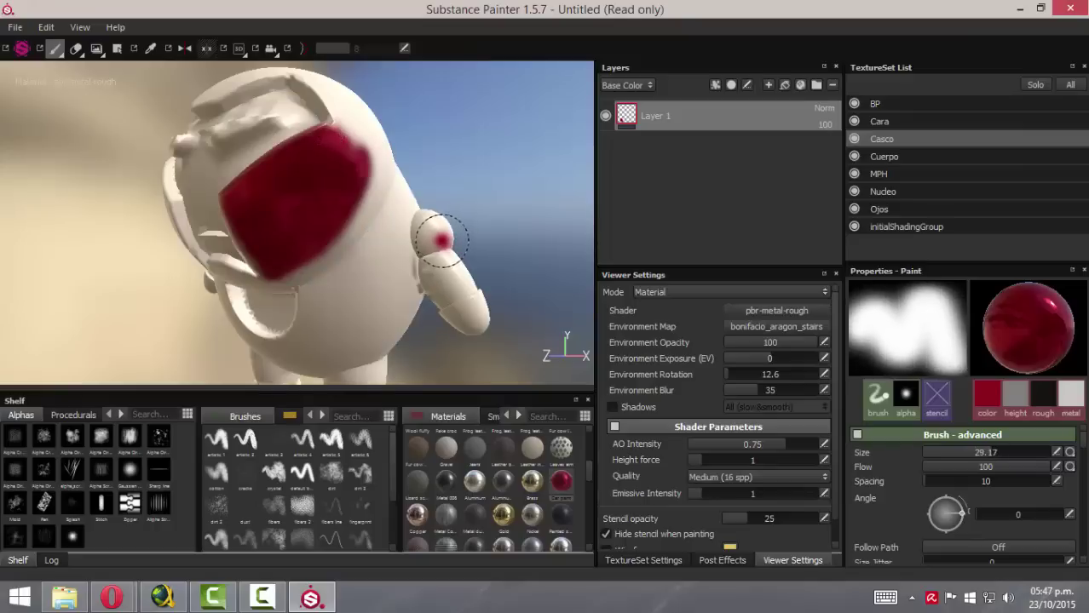
shift+right_drag(441, 241, 380, 240)
mouse_move(332, 259)
alt+mouse_down()
mouse_move(305, 235)
mouse_move(413, 267)
alt+mouse_up()
mouse_move(413, 268)
shift+right_down()
mouse_move(377, 236)
mouse_move(324, 254)
shift+right_up()
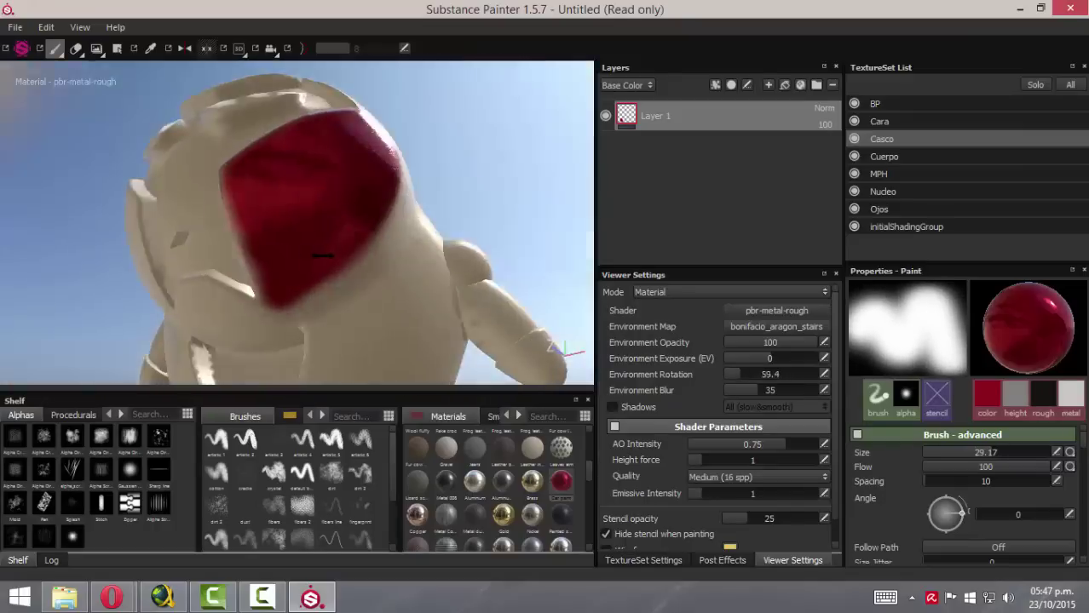
alt+drag(322, 255, 311, 260)
shift+right_drag(311, 259, 300, 266)
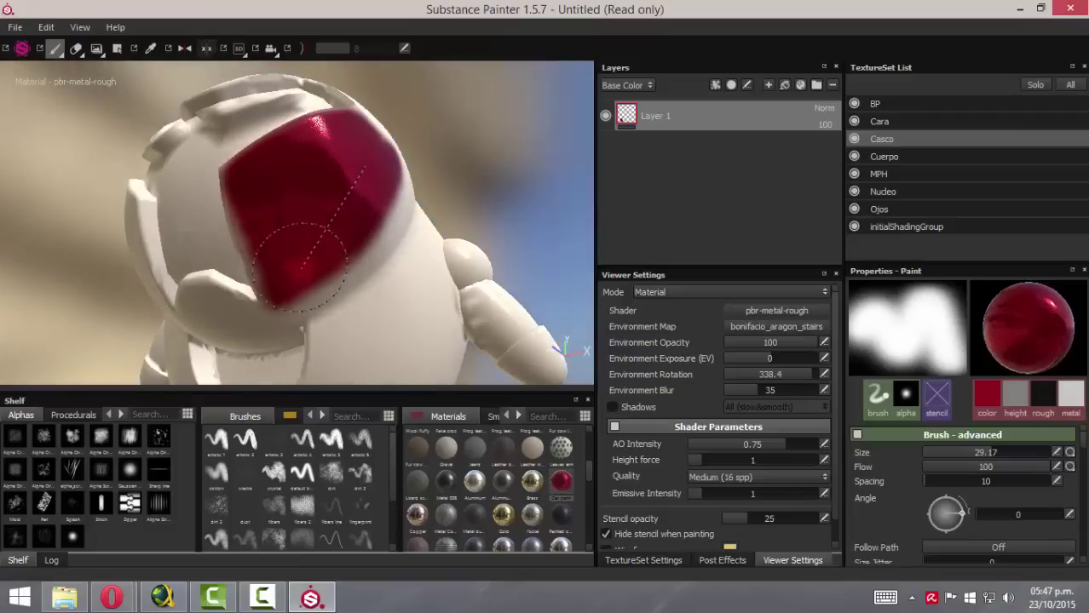
mouse_move(300, 265)
alt+mouse_down()
mouse_move(353, 272)
mouse_move(370, 287)
alt+mouse_up()
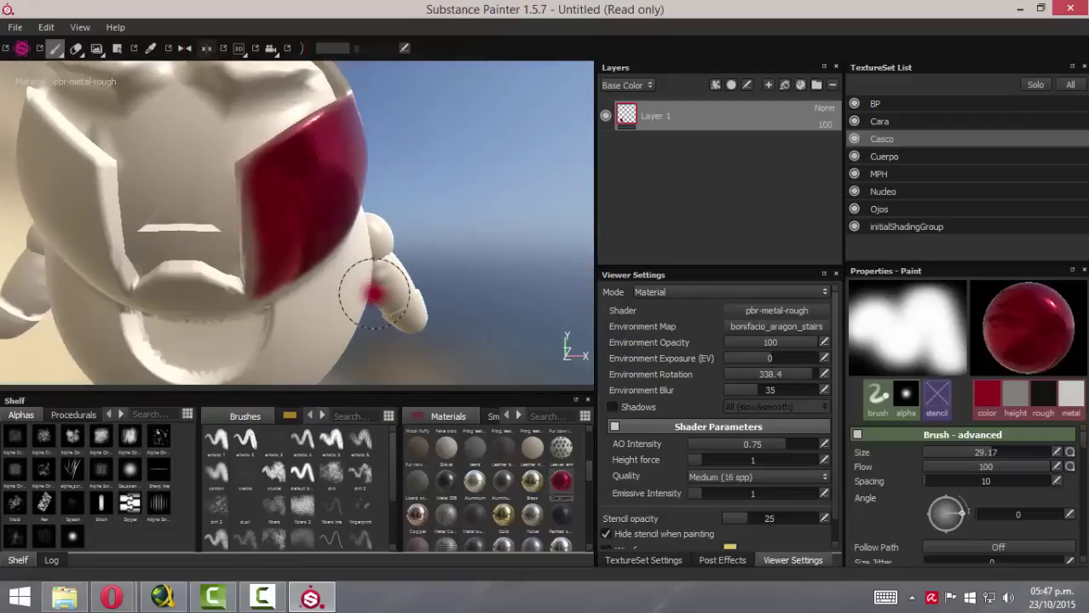